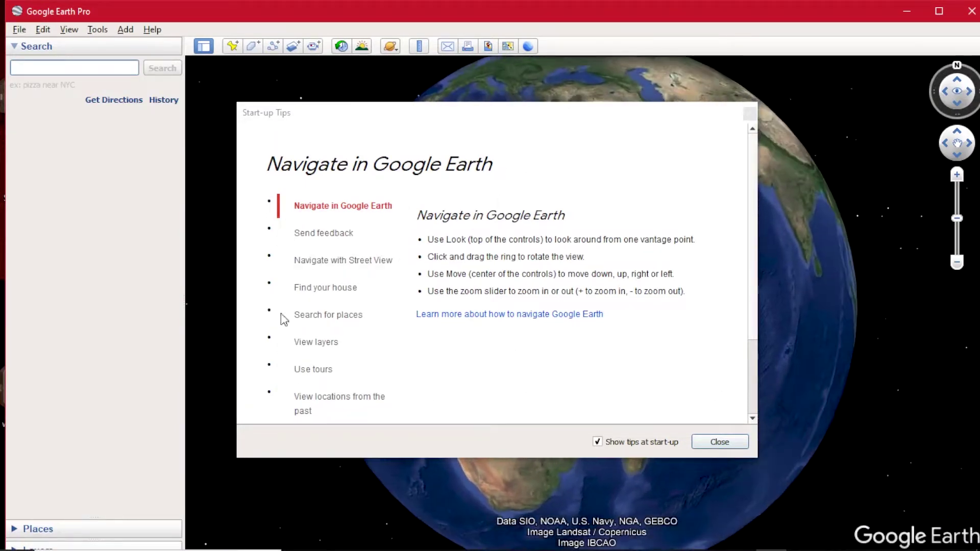
Browse the start-up tips down to 'Search for places', then close the tips dialog
click(339, 261)
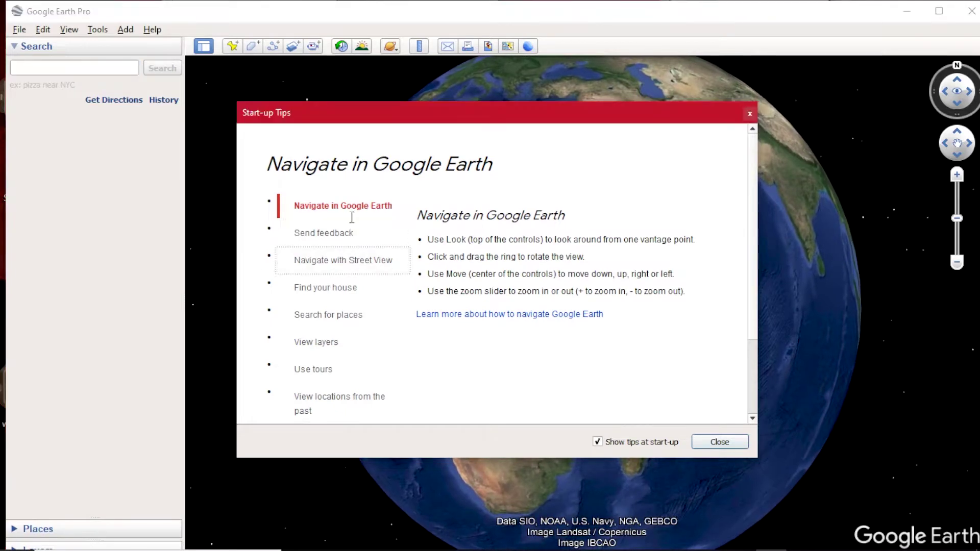
scroll(371, 261, down, 2)
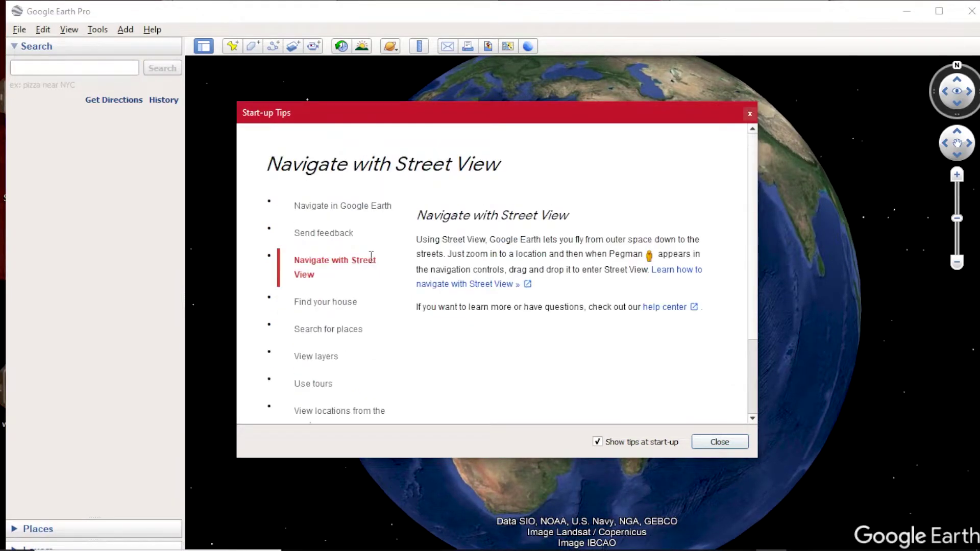
scroll(371, 255, down, 2)
click(349, 238)
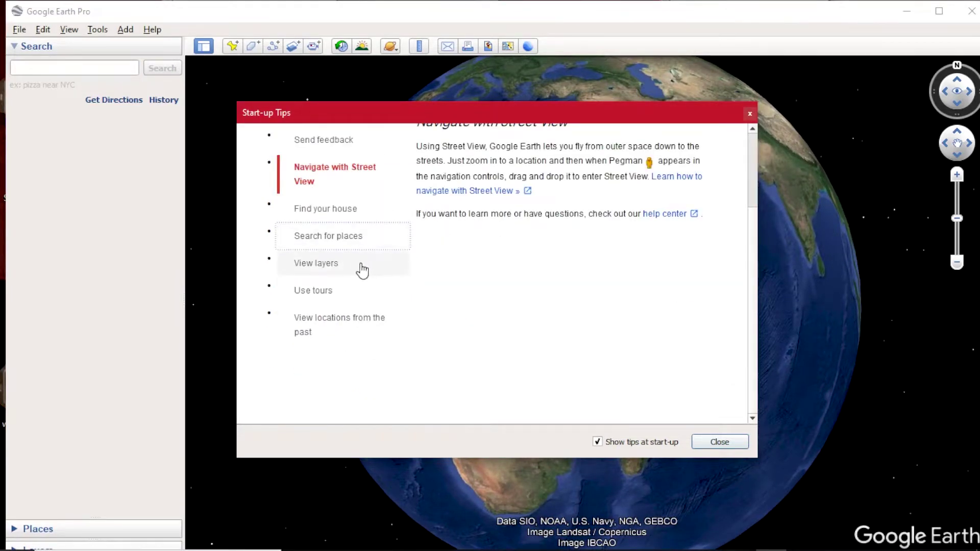
click(738, 445)
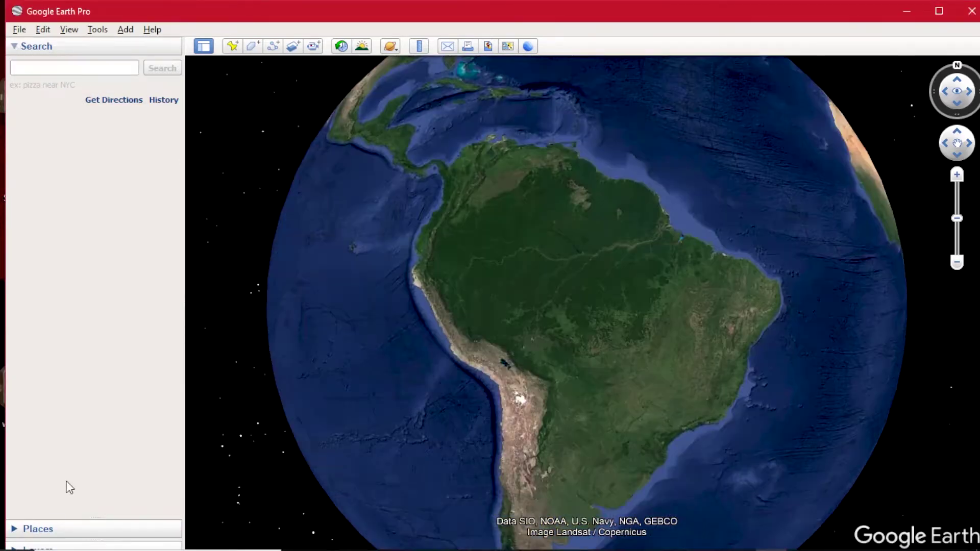
Expand the Places and Layers panels and resize the sidebar sections
click(14, 530)
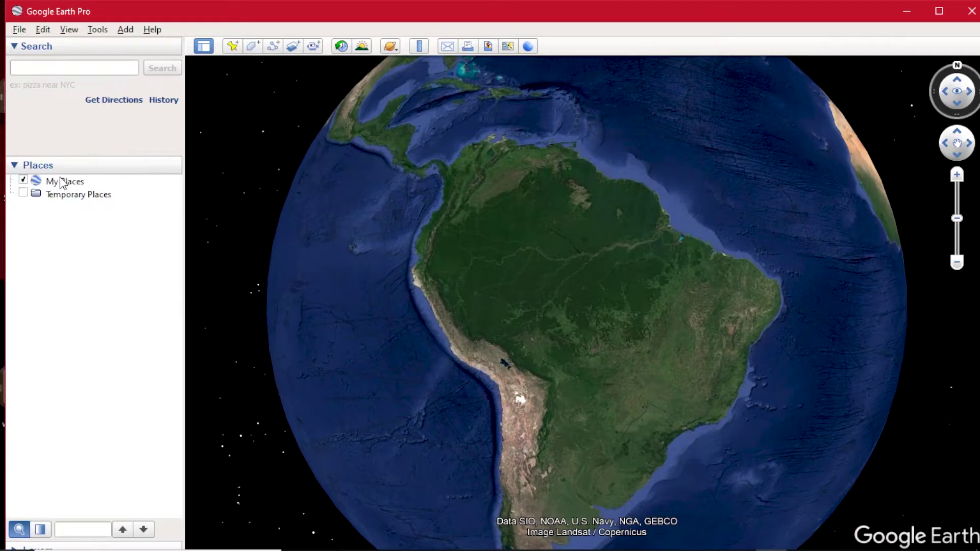
click(26, 546)
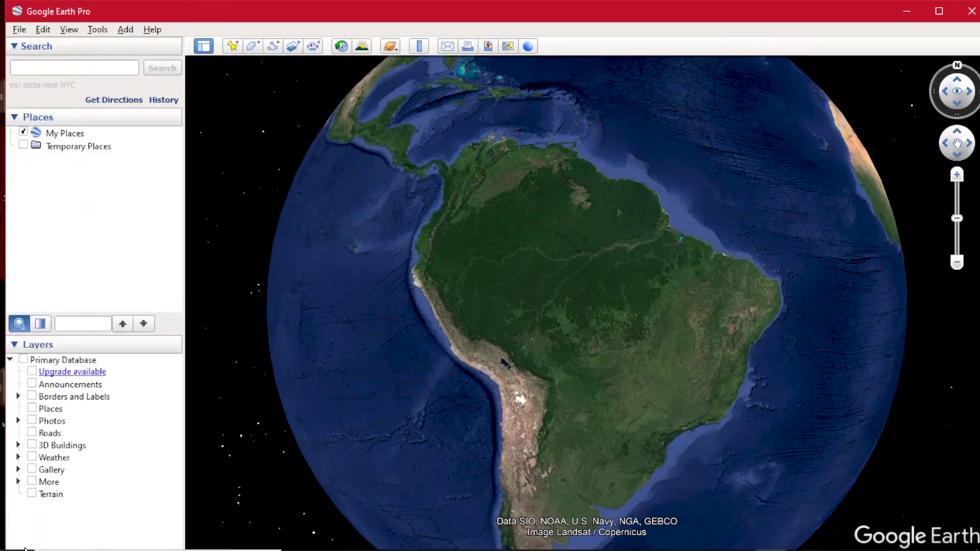
drag(81, 334, 87, 157)
drag(105, 109, 101, 159)
scroll(595, 284, up, 3)
scroll(595, 284, up, 3)
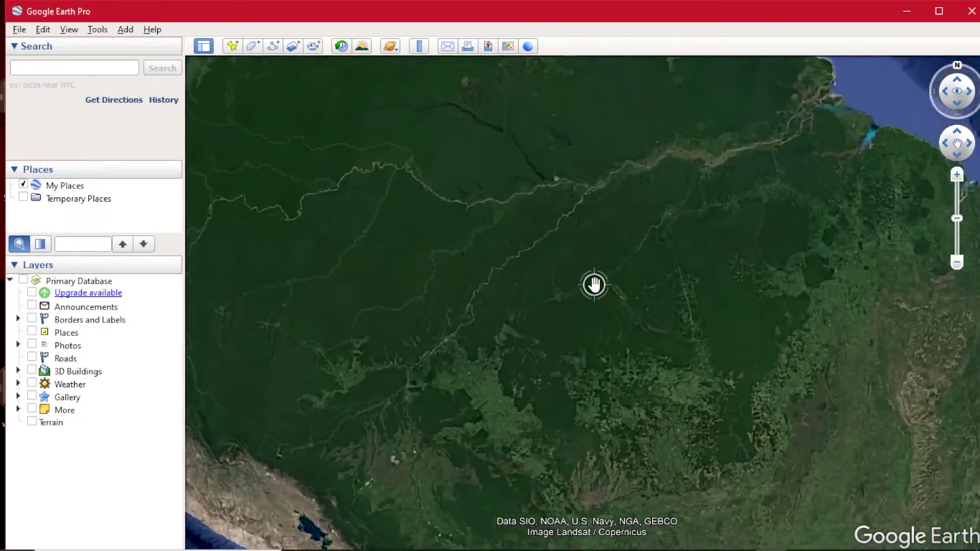
scroll(595, 267, up, 2)
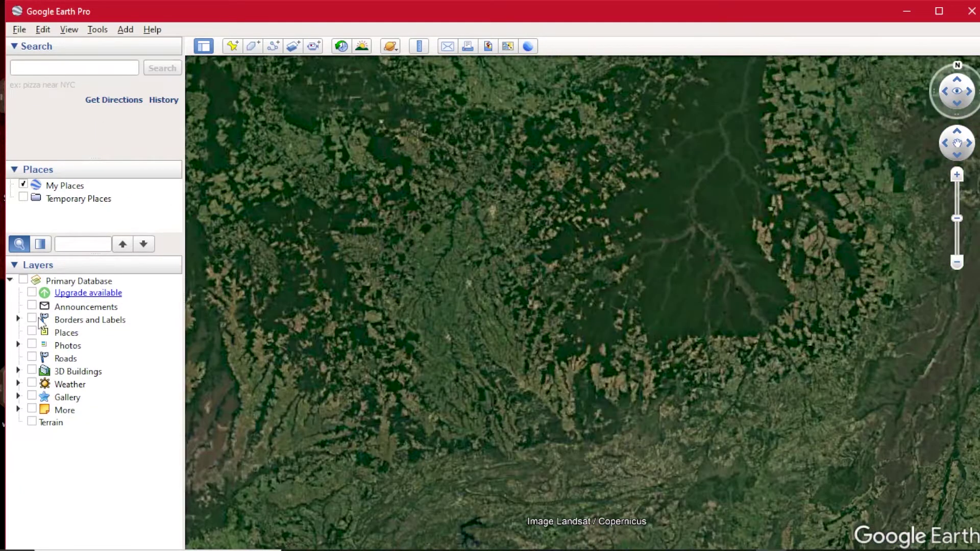
Turn on Borders and Labels, Places, 3D Buildings, Roads and Weather, with weather Information off
click(32, 320)
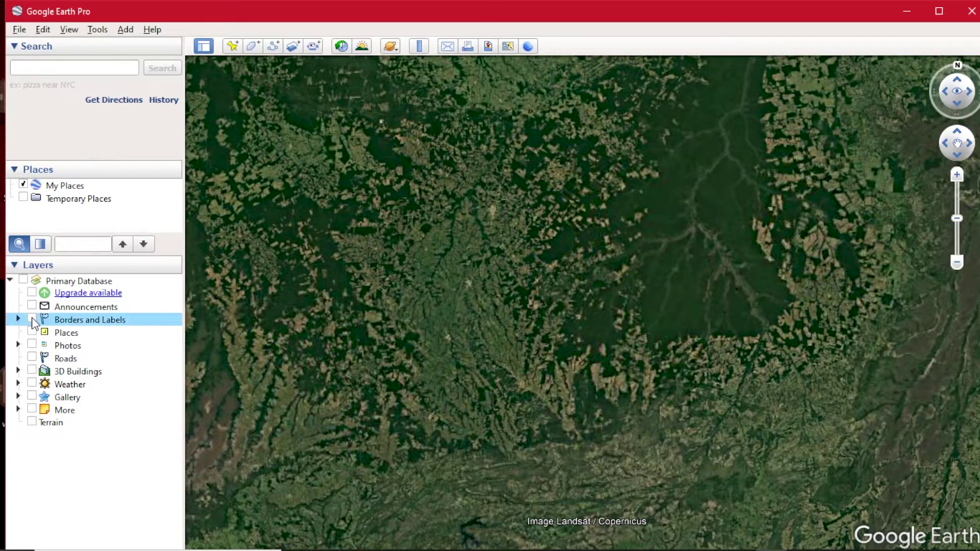
click(32, 332)
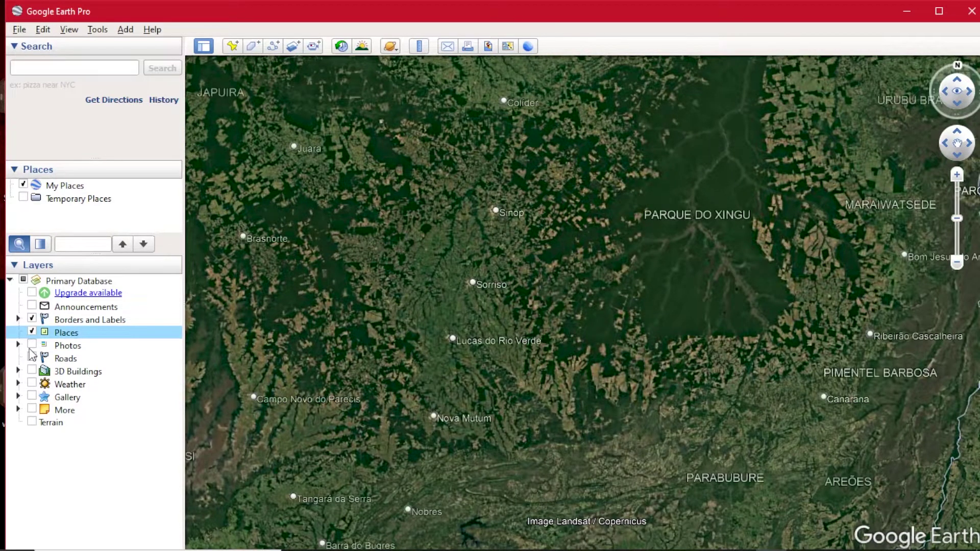
click(33, 347)
click(32, 370)
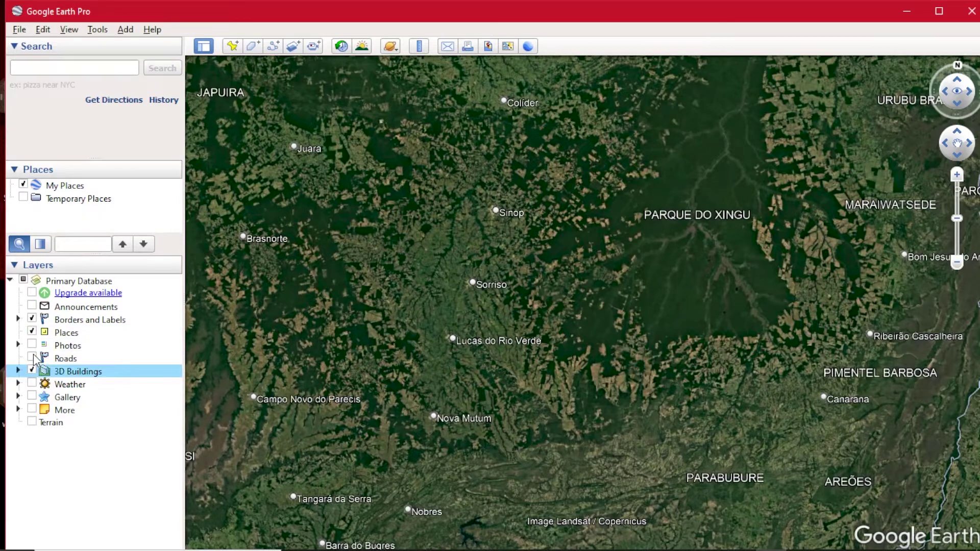
click(33, 358)
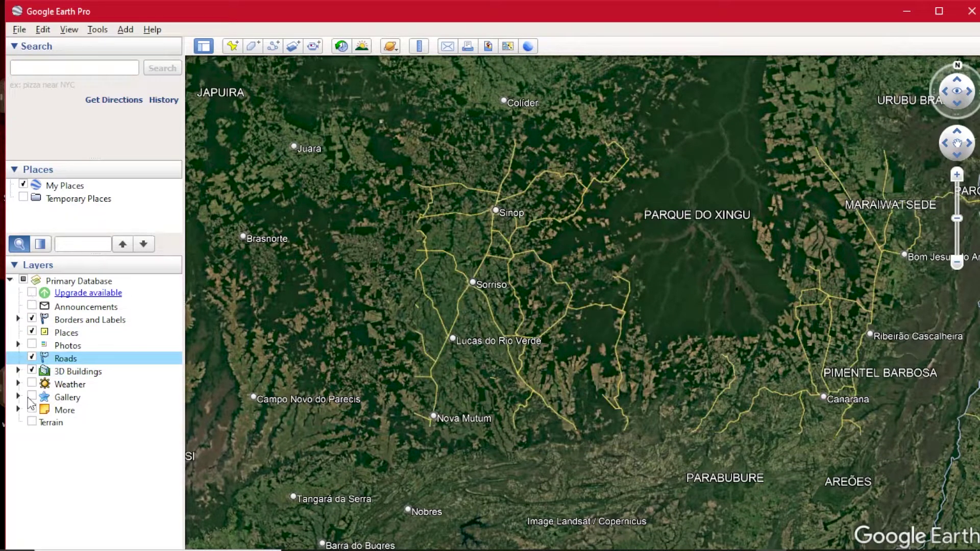
click(33, 384)
scroll(565, 226, down, 10)
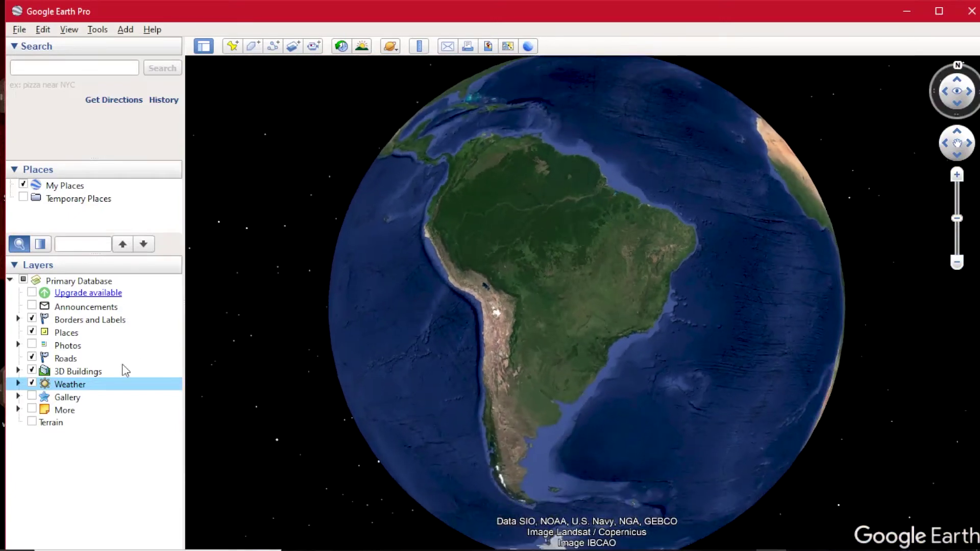
click(17, 383)
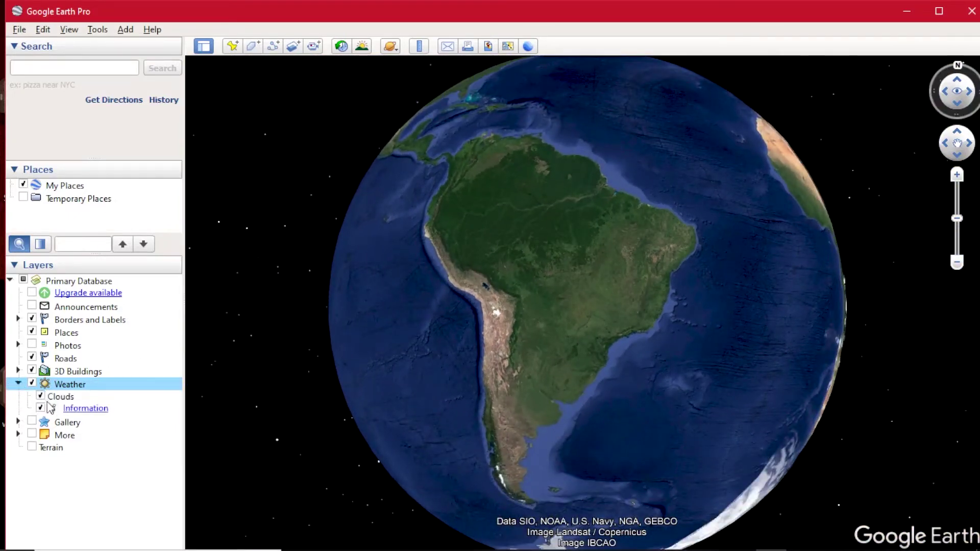
click(41, 408)
Move over central Brazil and switch off 3D Buildings, Places, Borders and Labels, and Roads
drag(660, 296, 646, 340)
scroll(647, 340, up, 10)
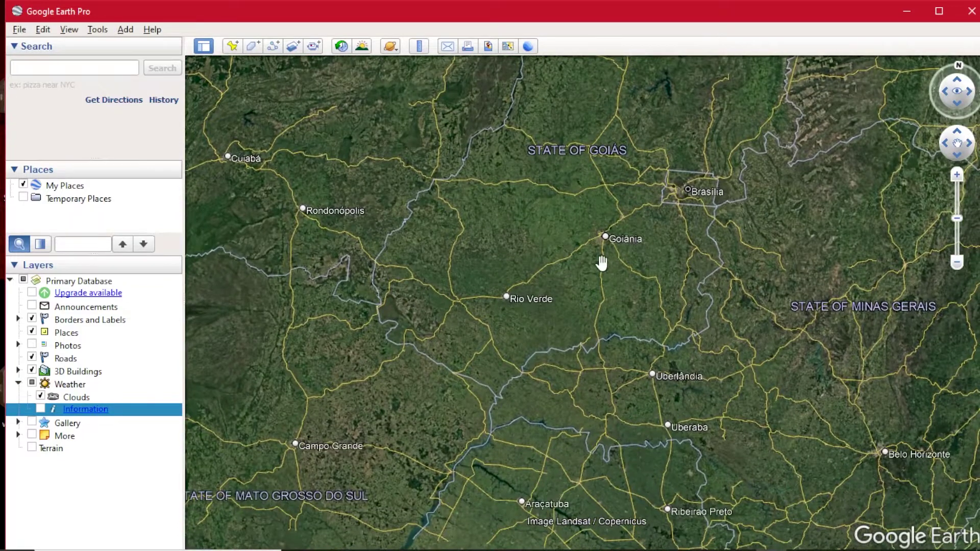
drag(602, 263, 587, 200)
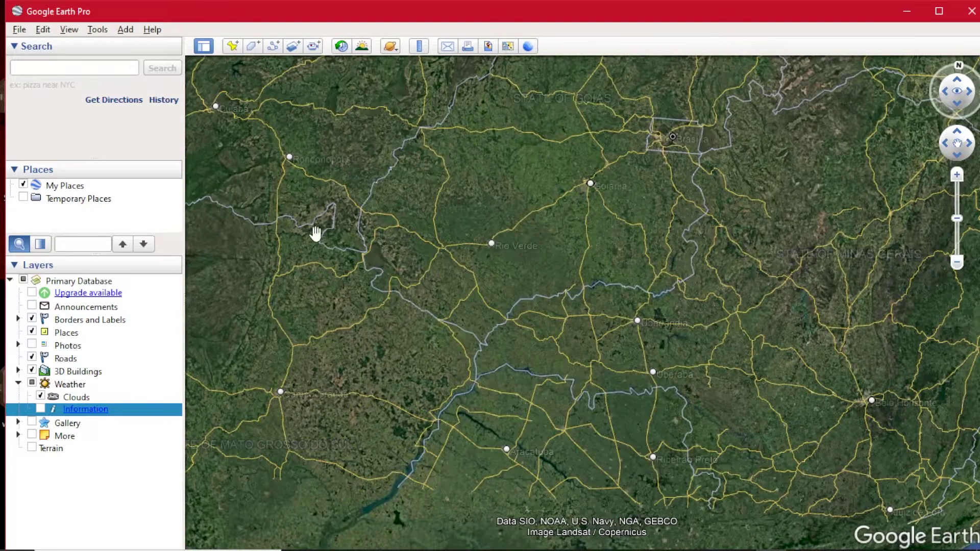
click(32, 372)
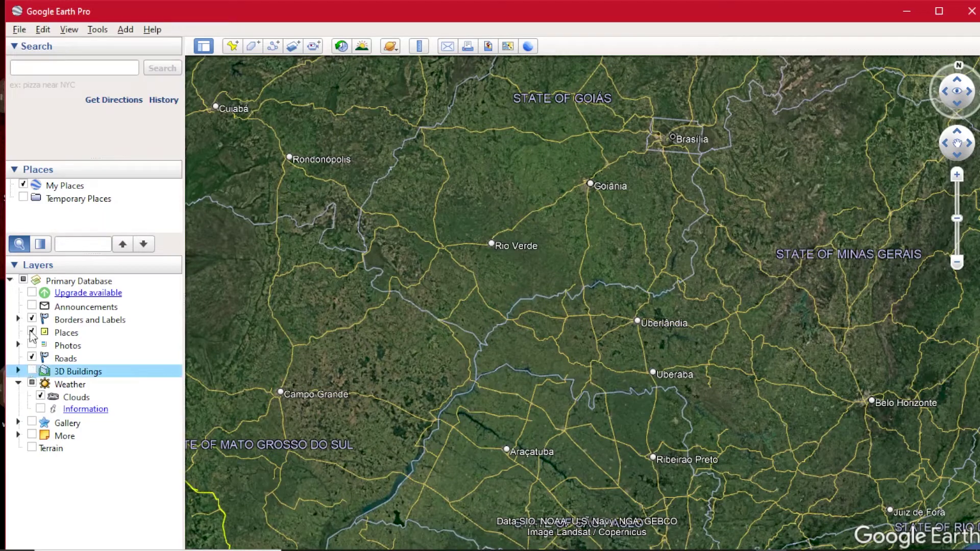
click(31, 332)
click(32, 319)
click(32, 357)
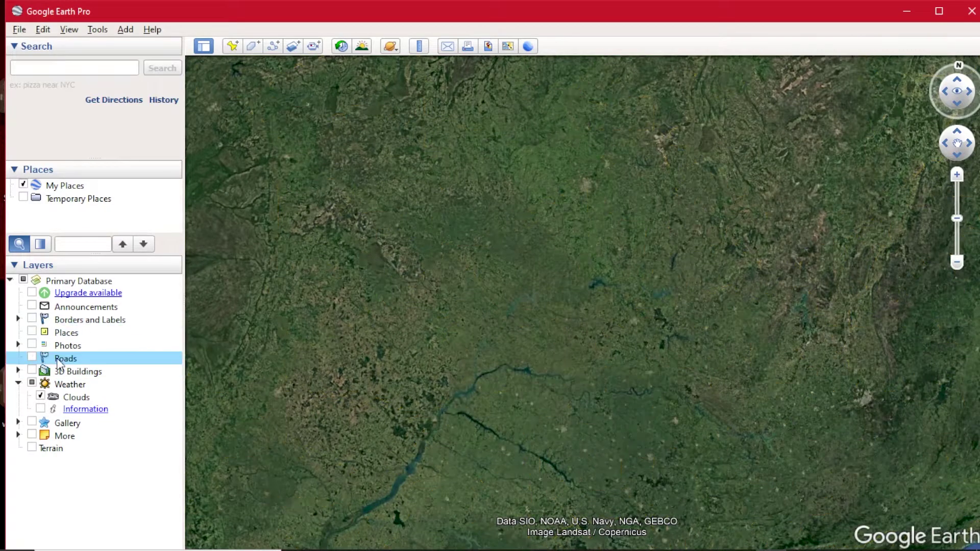
scroll(375, 288, down, 3)
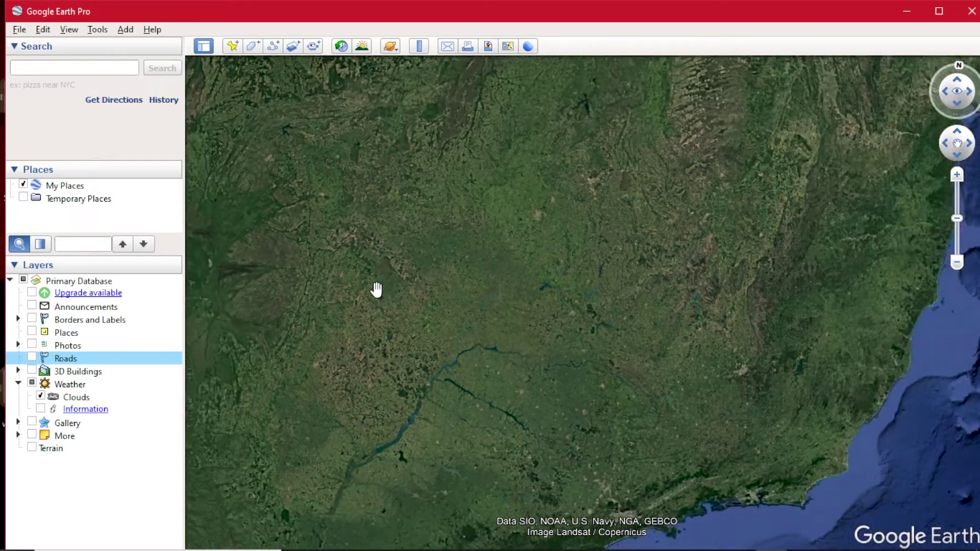
scroll(378, 288, up, 3)
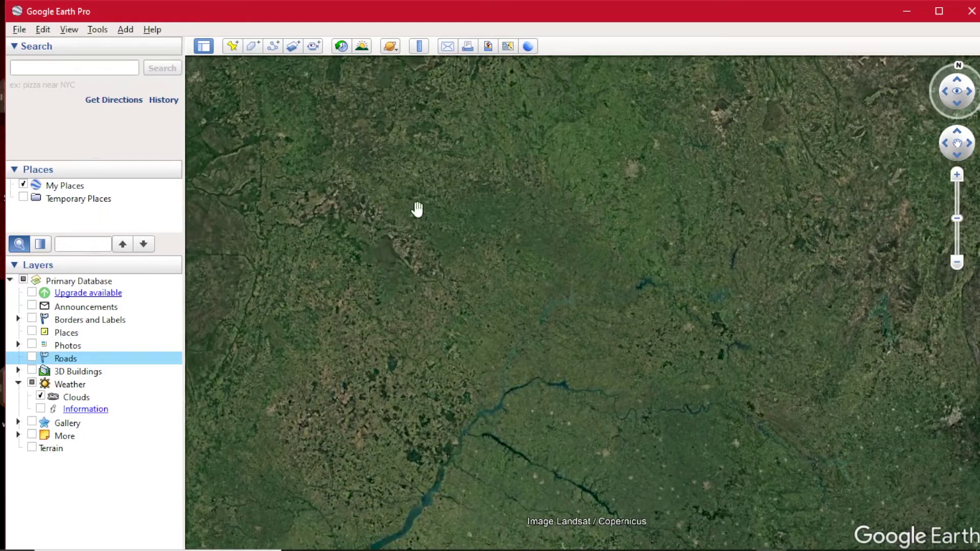
drag(331, 160, 487, 277)
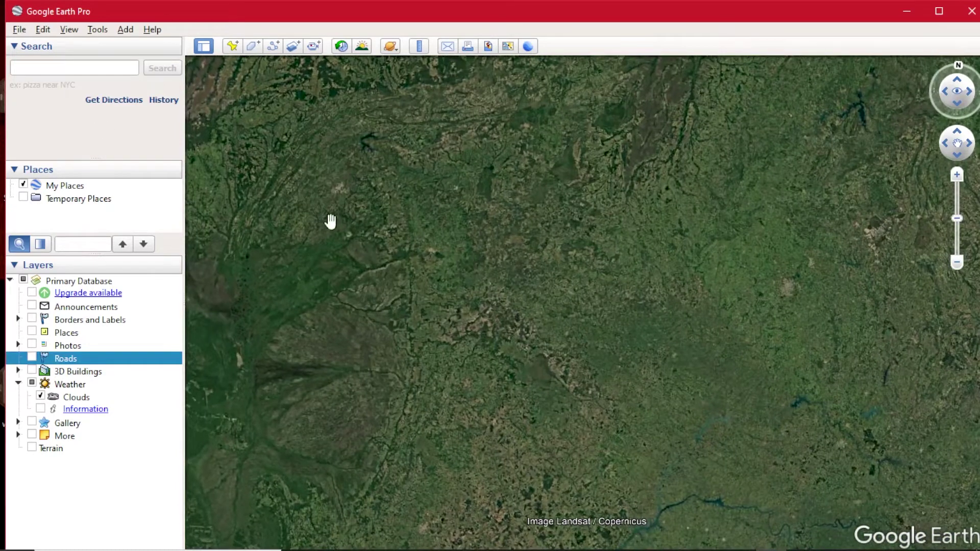
Search for and fly to 'Atlanta, Georgia, USA'
click(36, 70)
text(a)
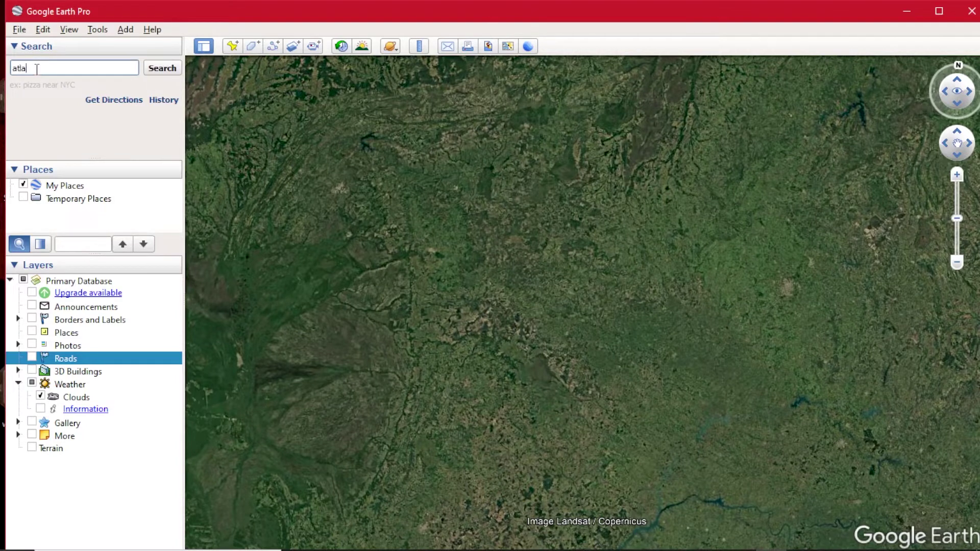
text(talanta)
key(Return)
text(geh)
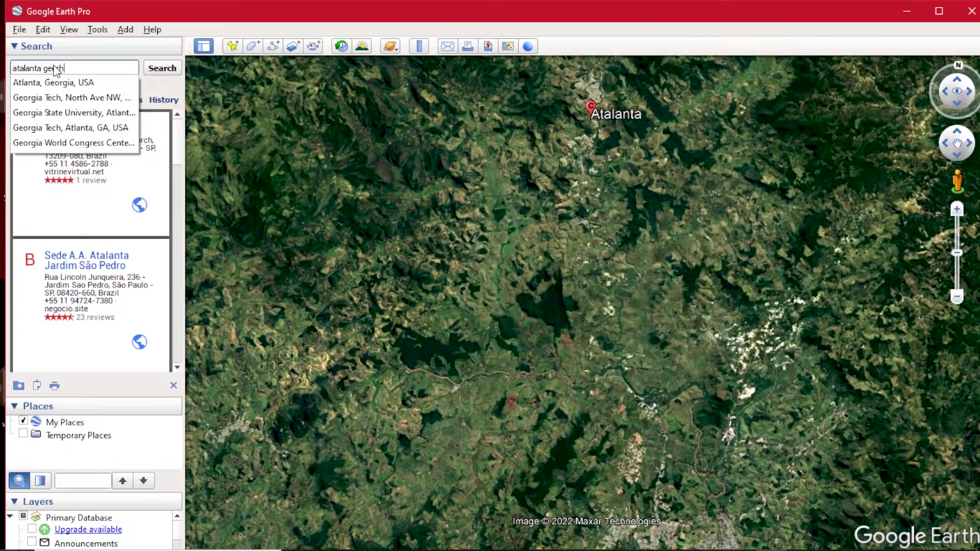
click(54, 82)
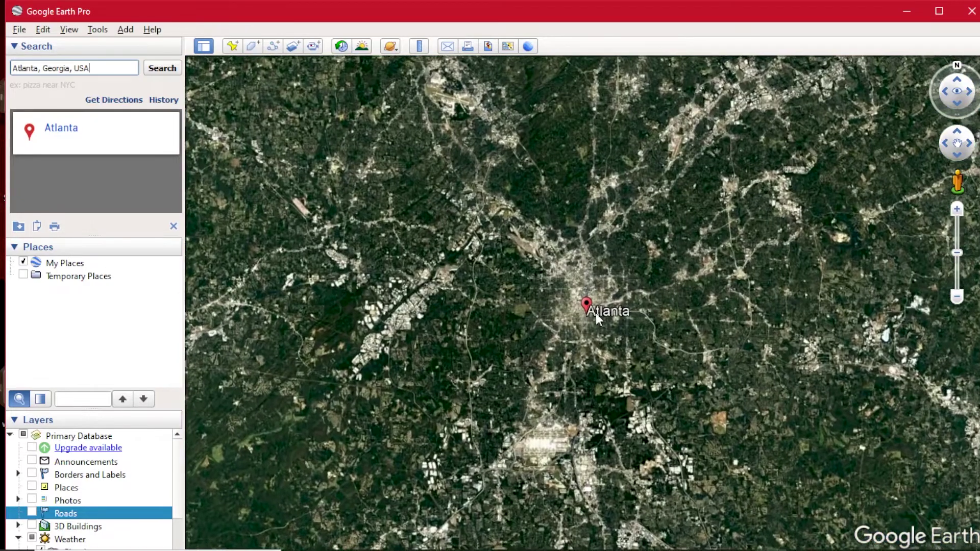
Zoom in close over downtown Atlanta near the Capitol and clear the search results
scroll(589, 313, up, 2)
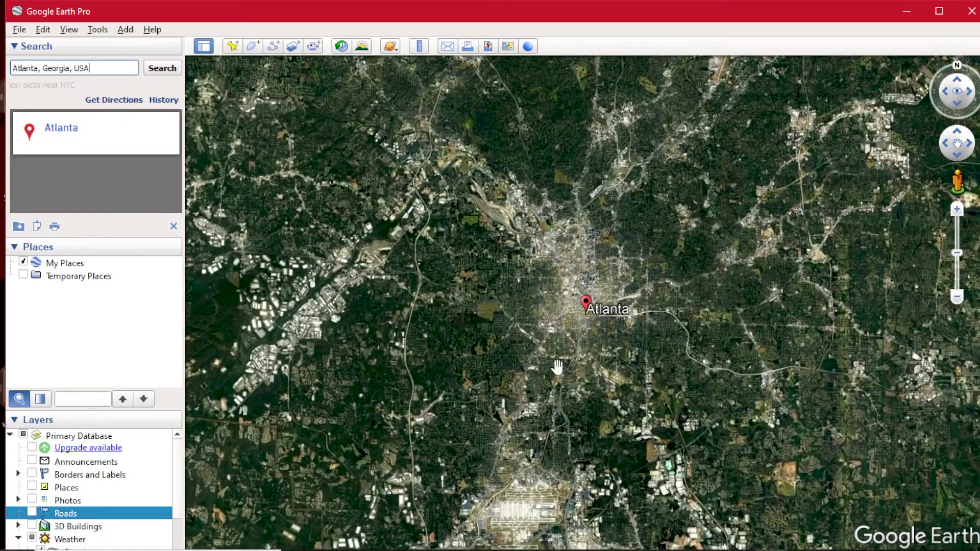
drag(957, 257, 957, 219)
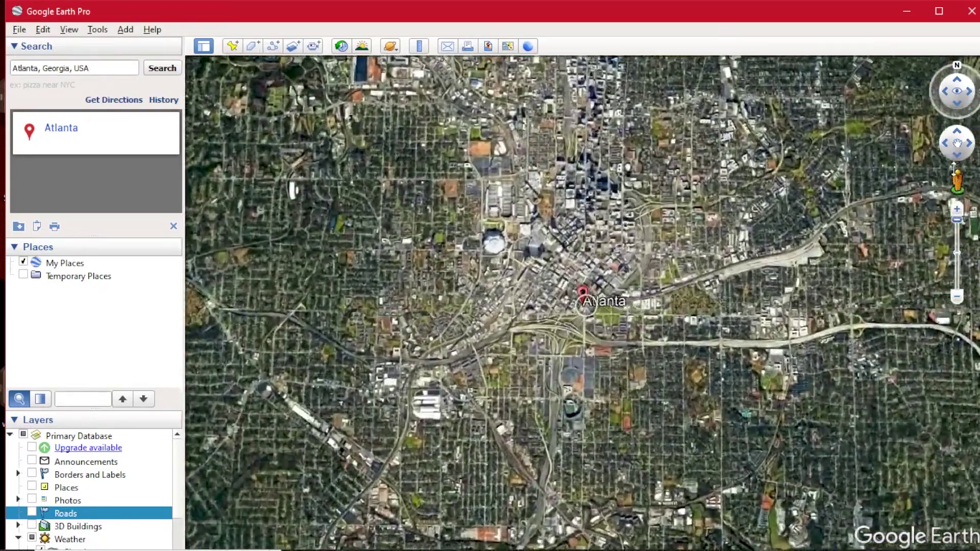
scroll(610, 289, down, 5)
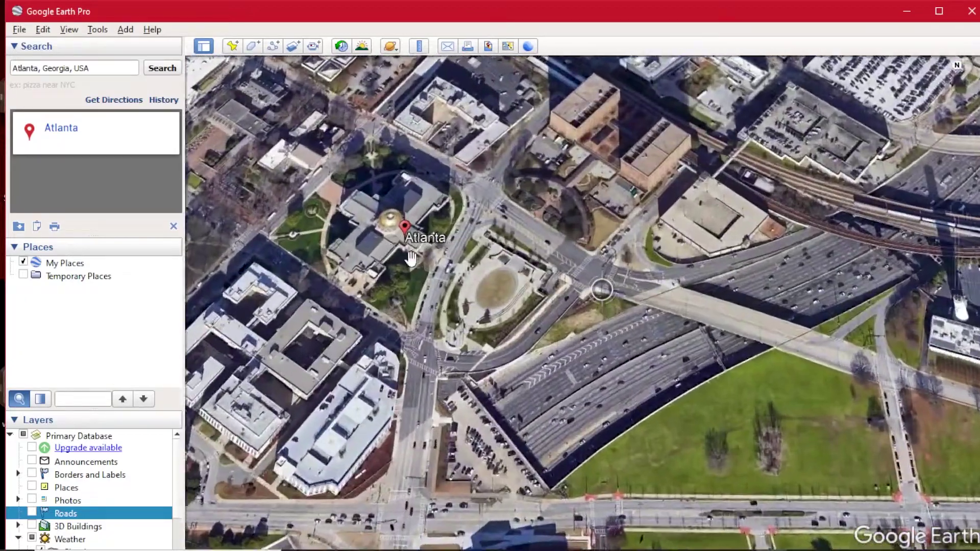
drag(411, 258, 564, 295)
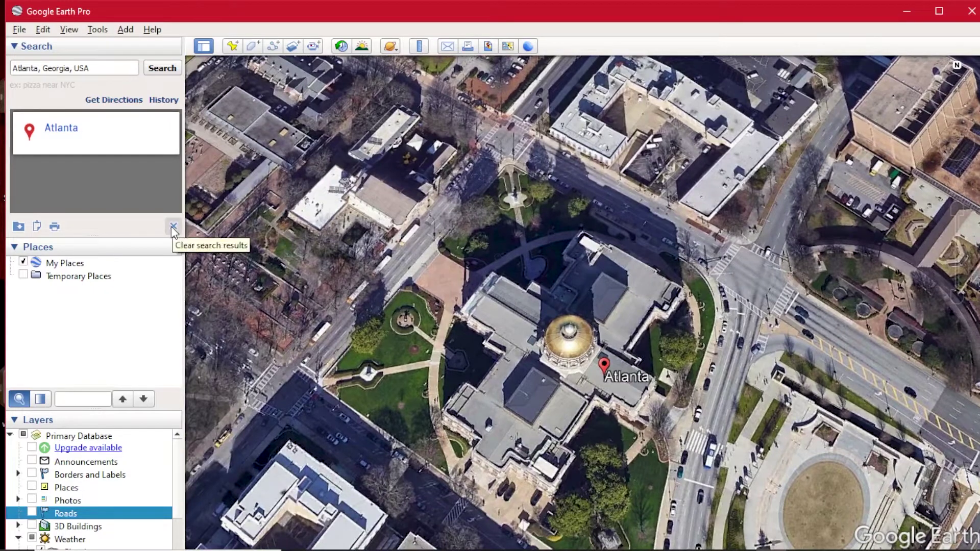
click(173, 227)
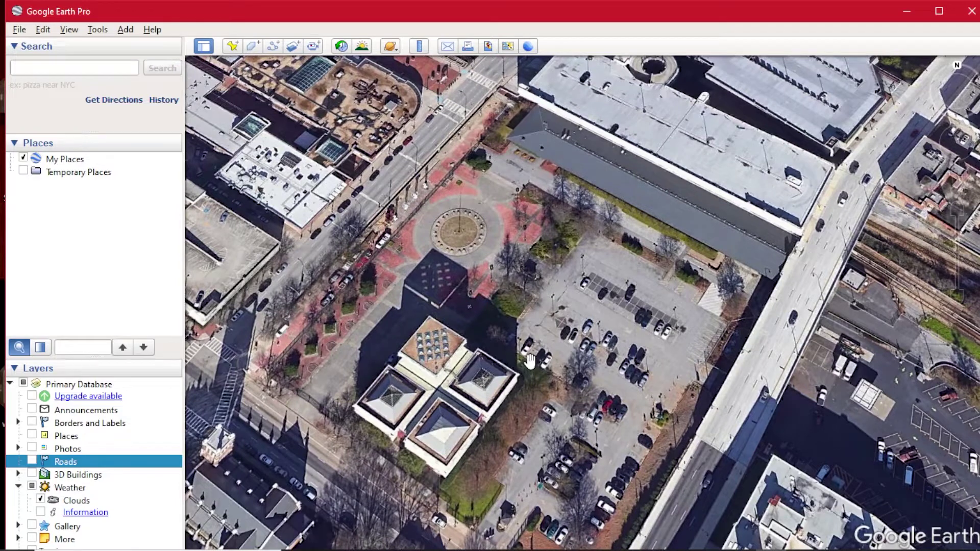
Add a placemark named 'Atalanta' at the current downtown view
click(232, 46)
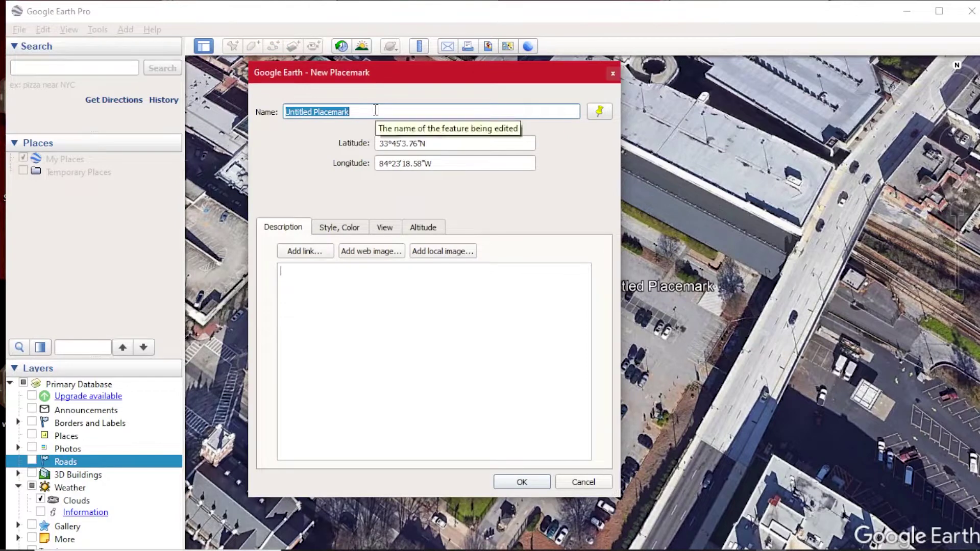
text(A)
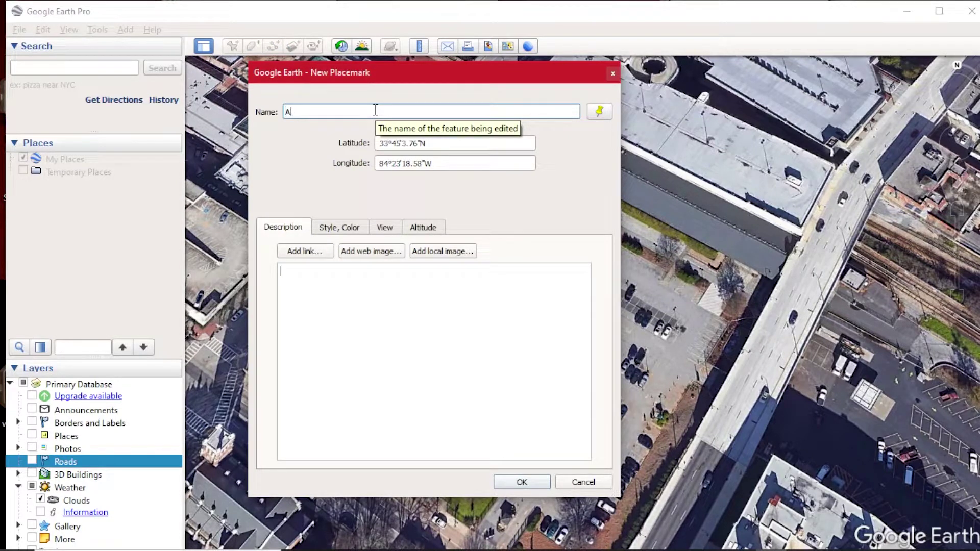
text(talanta)
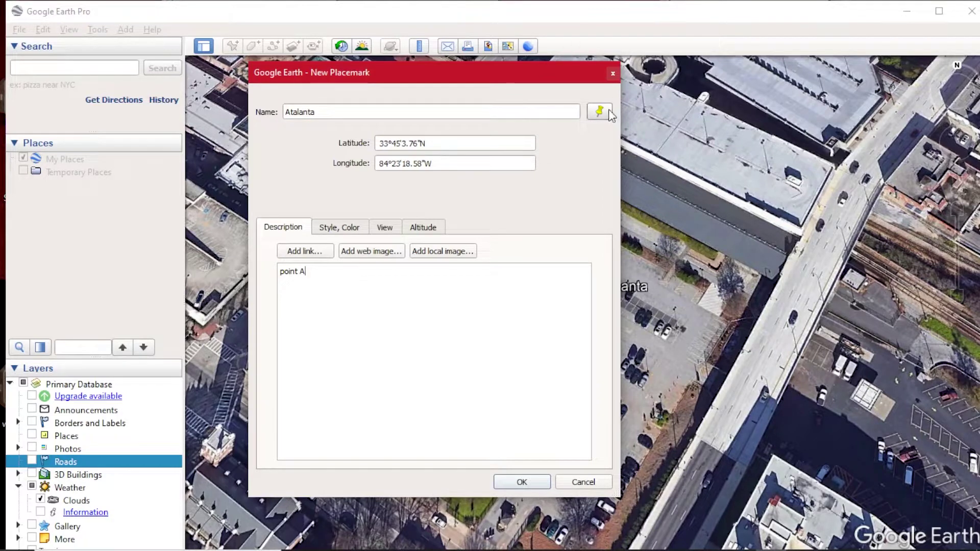
click(518, 482)
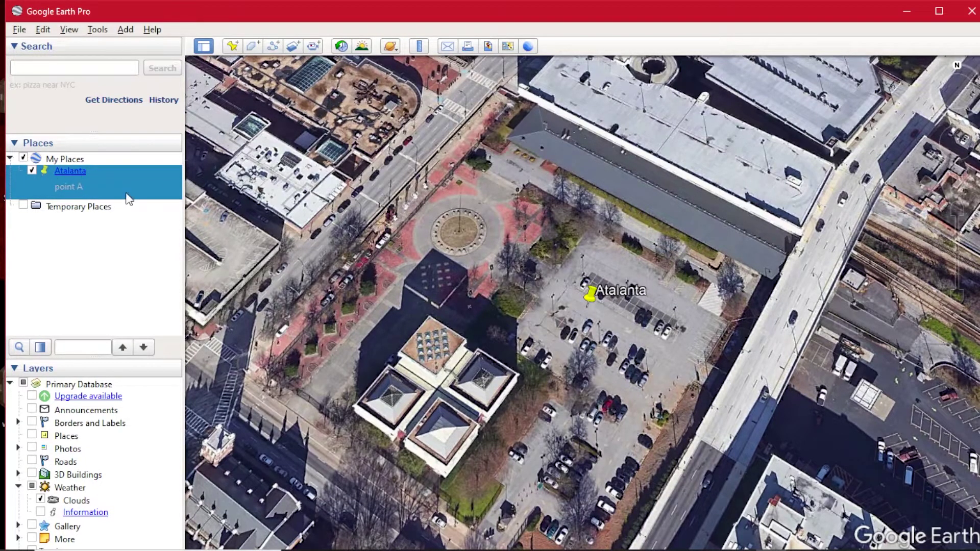
Zoom around the pin, then choose Delete on the Atalanta placemark in My Places
scroll(591, 326, down, 2)
scroll(633, 332, up, 2)
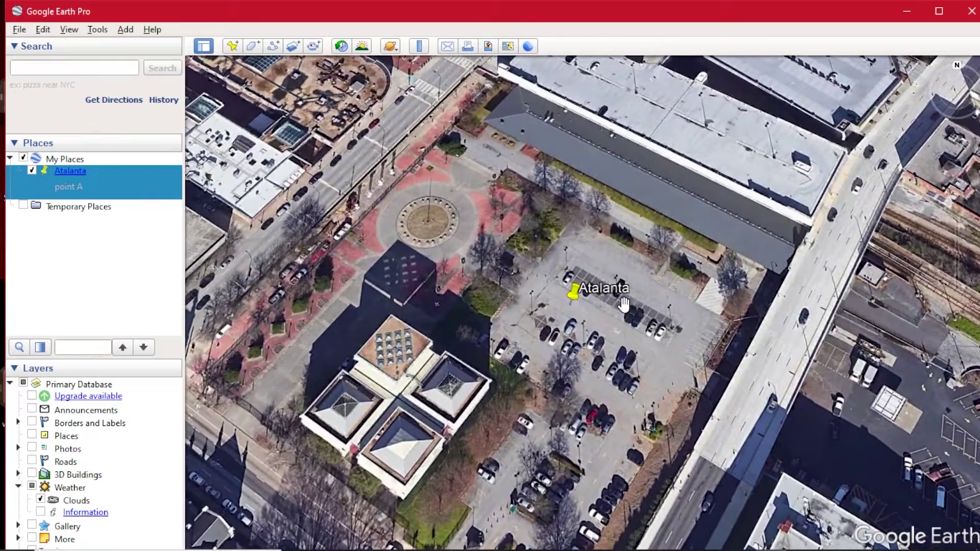
scroll(619, 314, down, 5)
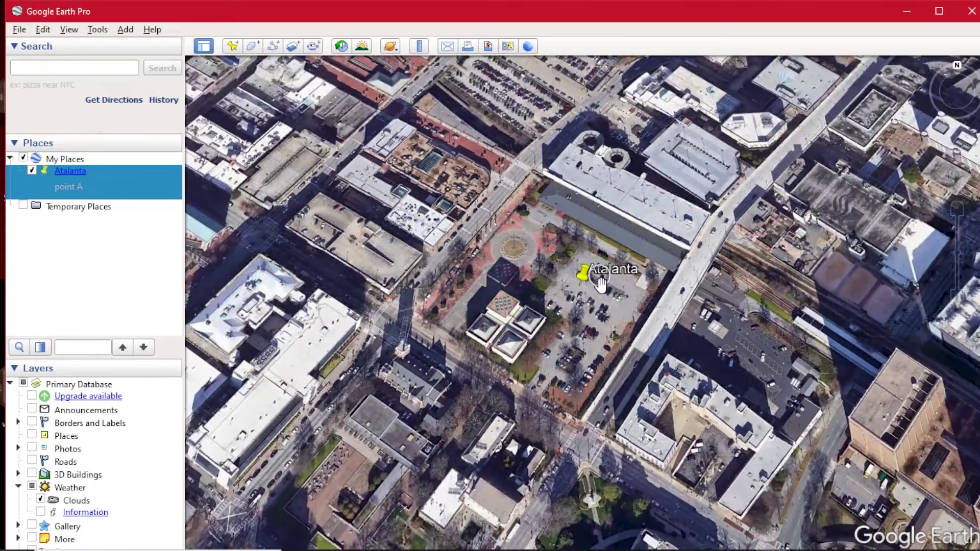
scroll(612, 298, down, 3)
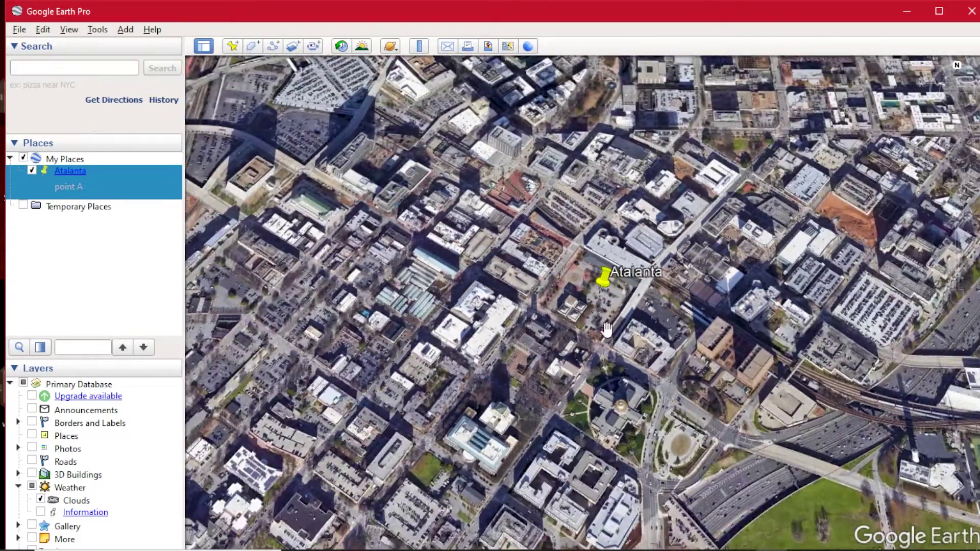
scroll(620, 305, up, 4)
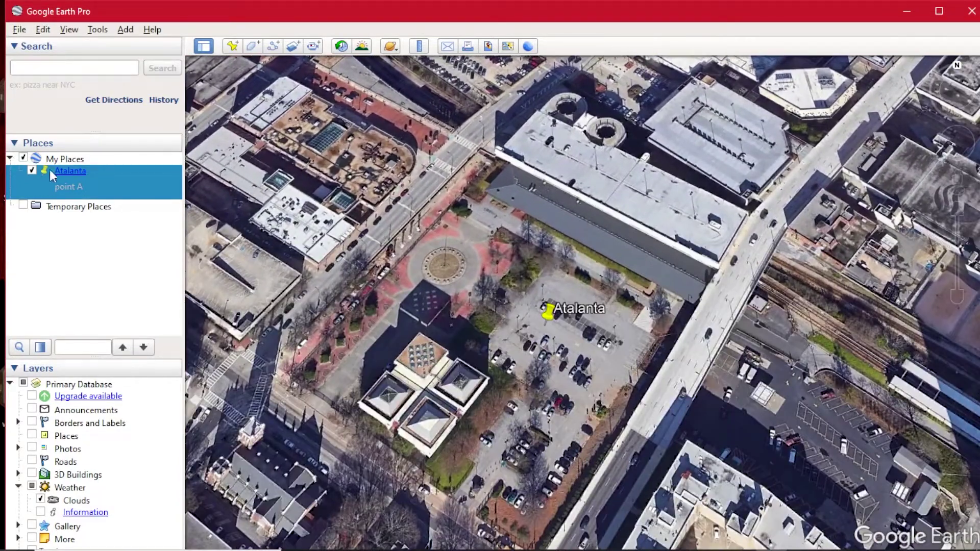
right_click(51, 159)
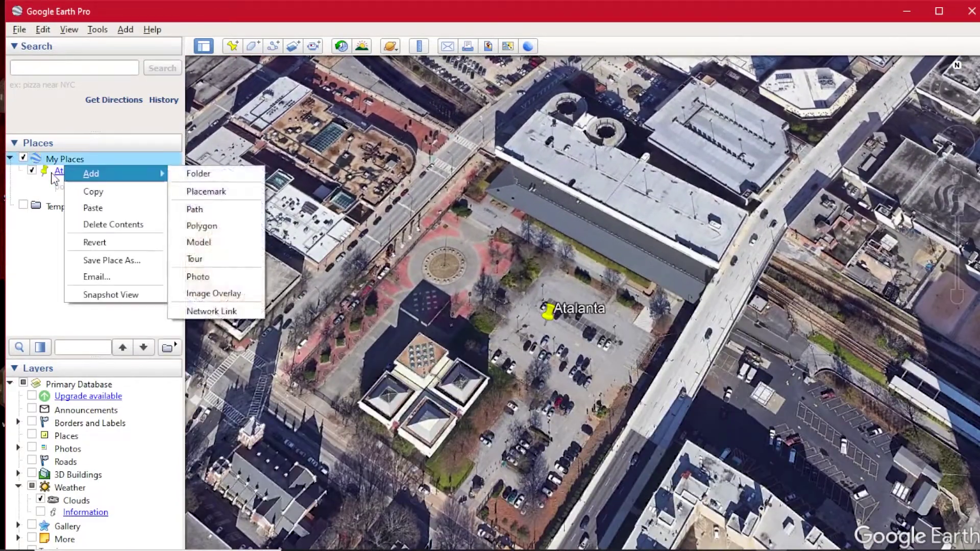
click(61, 178)
right_click(61, 179)
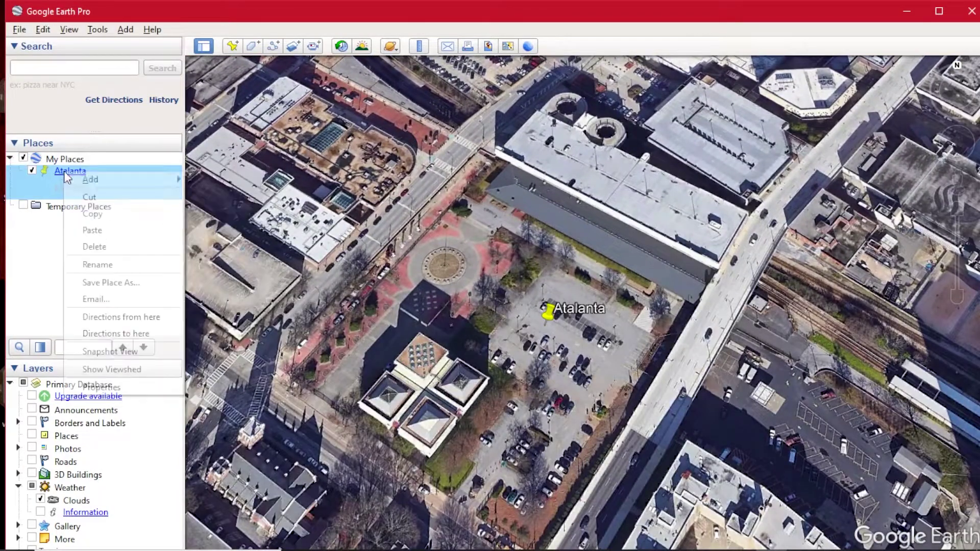
click(122, 248)
Confirm the deletion and add an unnamed placemark with No Icon at the plaza view
click(506, 305)
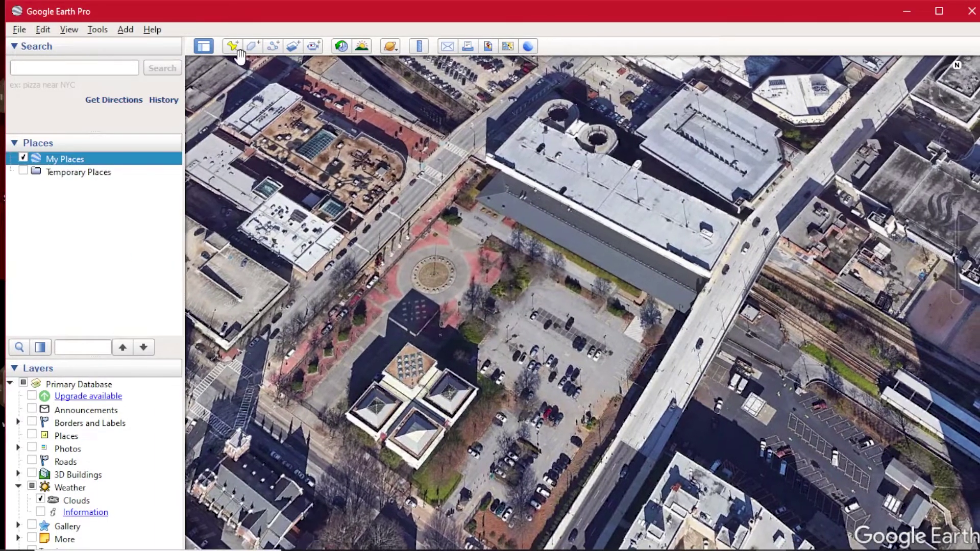
click(232, 47)
key(BackSpace)
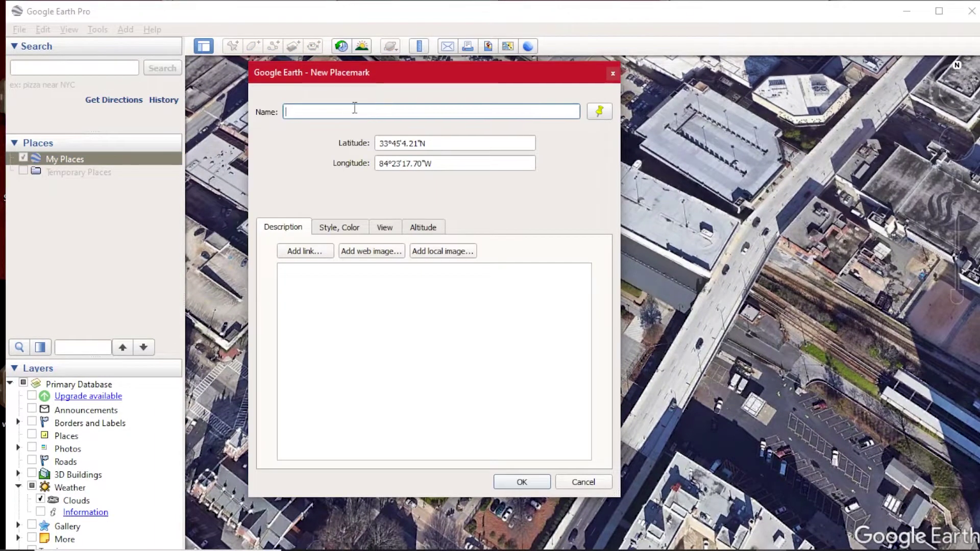
click(593, 114)
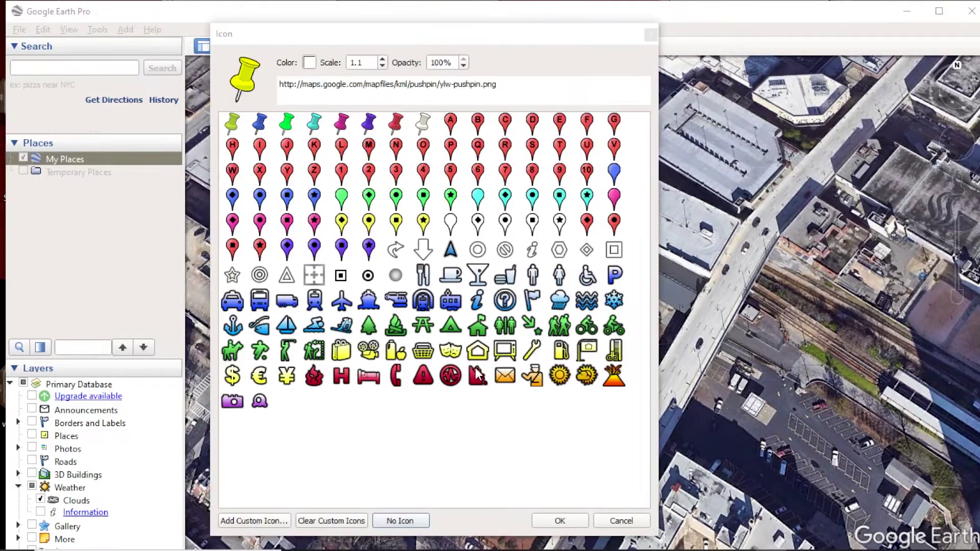
click(406, 523)
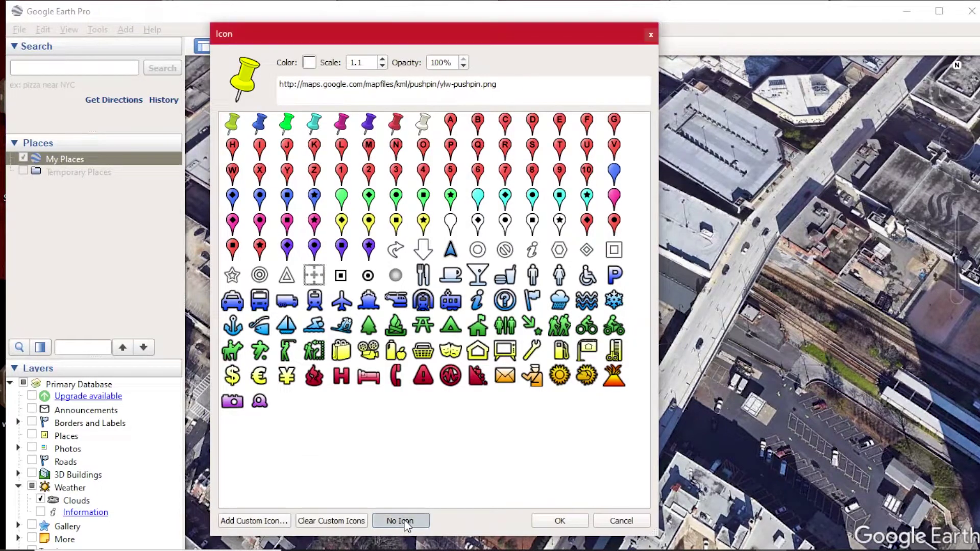
click(574, 523)
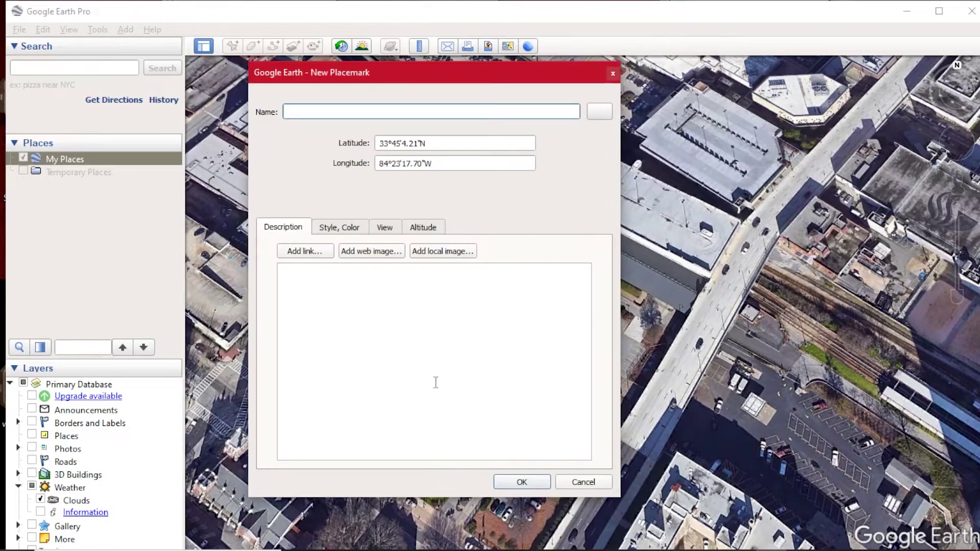
click(521, 482)
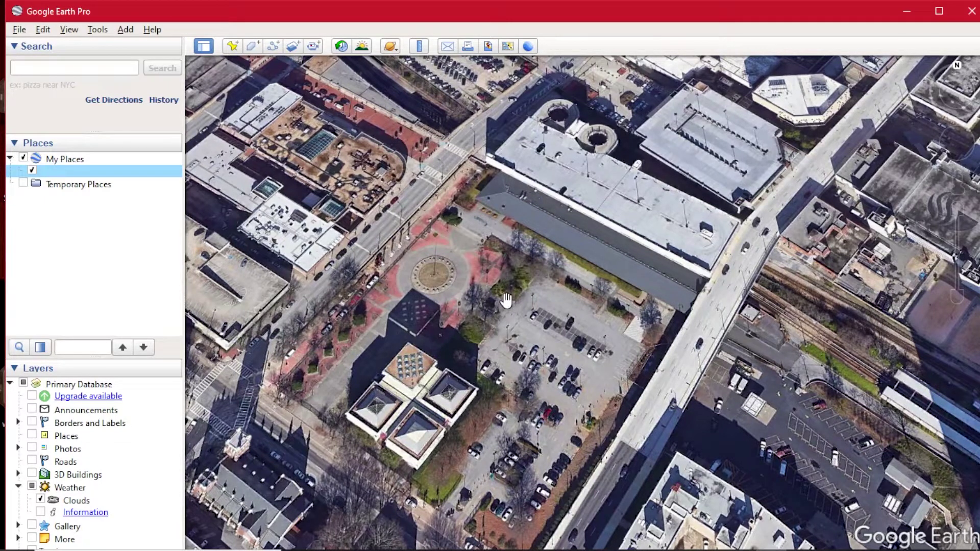
Zoom out from downtown Atlanta until the whole Earth fills the view
scroll(500, 295, down, 5)
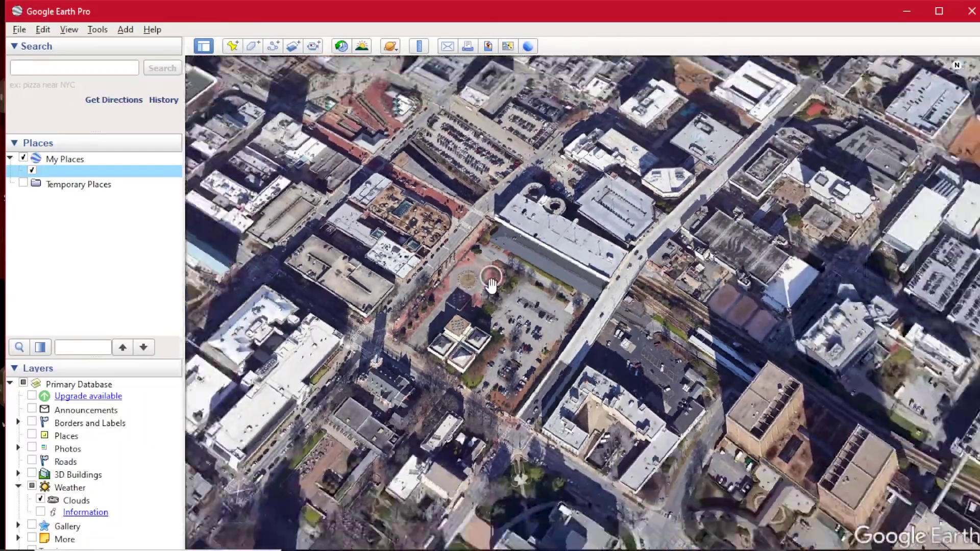
scroll(492, 284, down, 6)
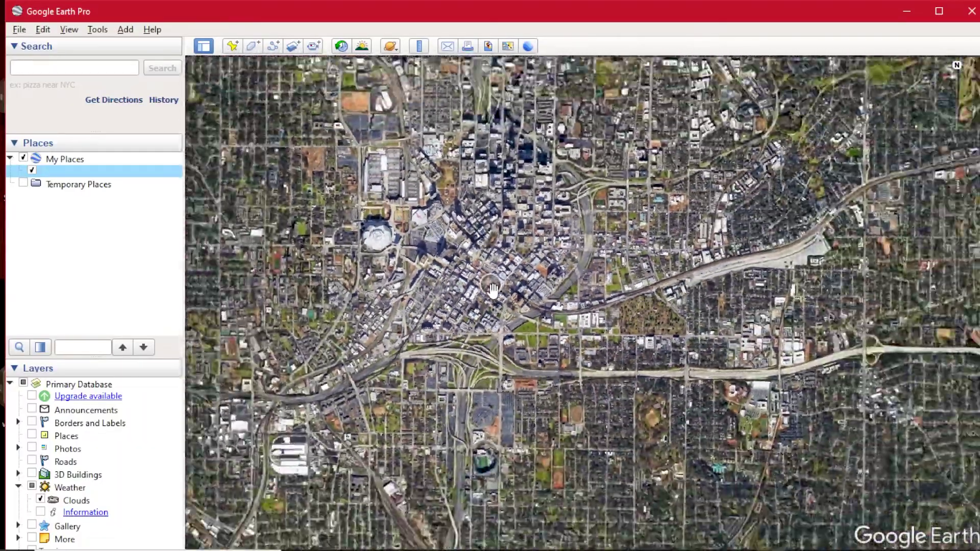
scroll(494, 290, down, 6)
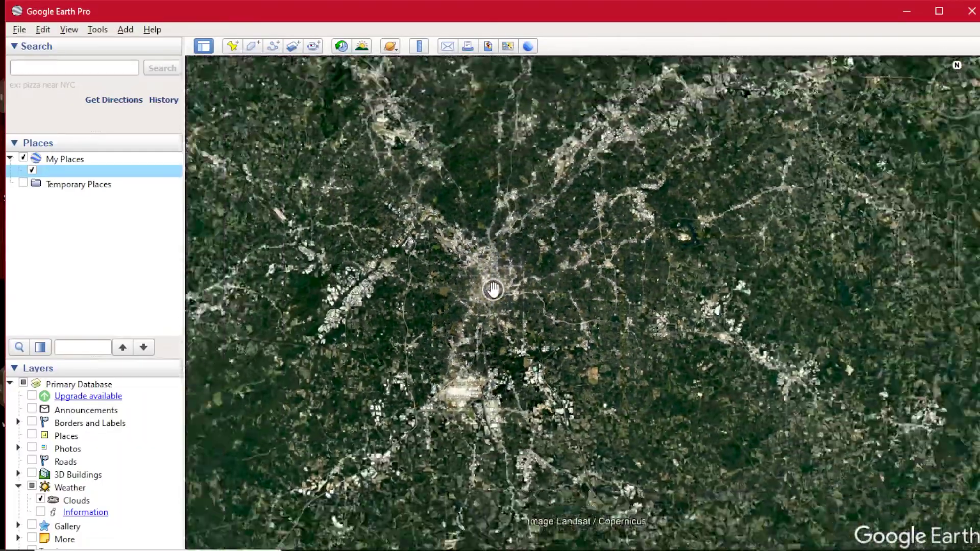
scroll(493, 289, down, 5)
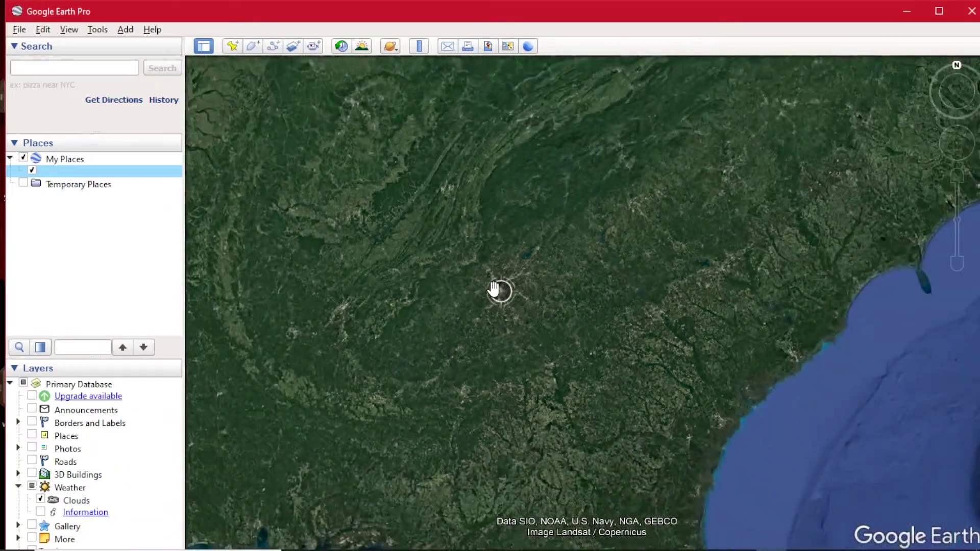
scroll(493, 287, down, 6)
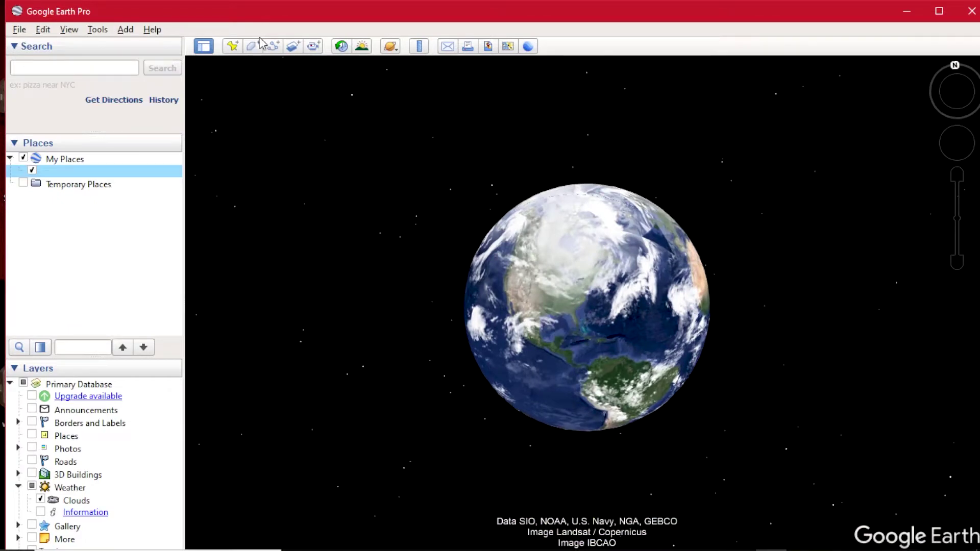
click(232, 46)
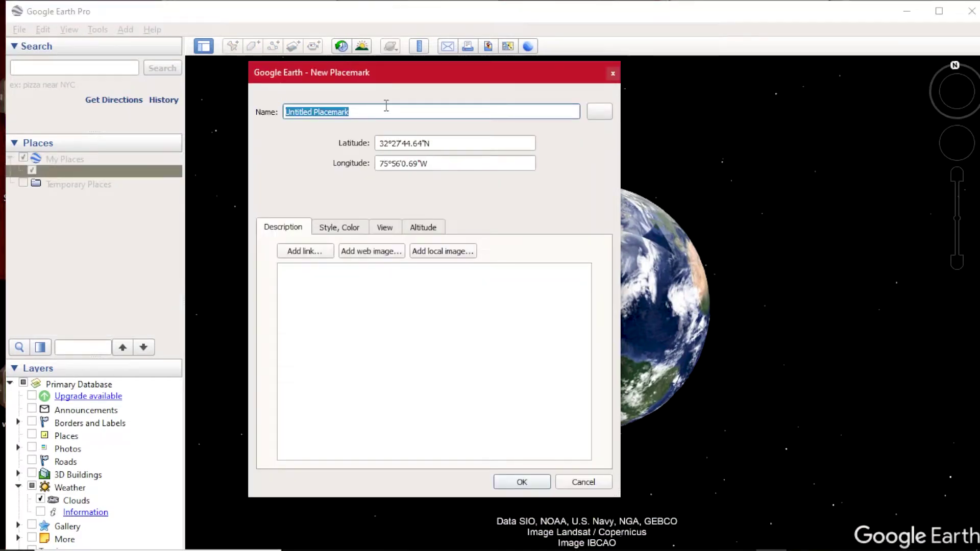
Save a second placemark with an empty name and no icon at the whole-globe view
key(BackSpace)
click(602, 112)
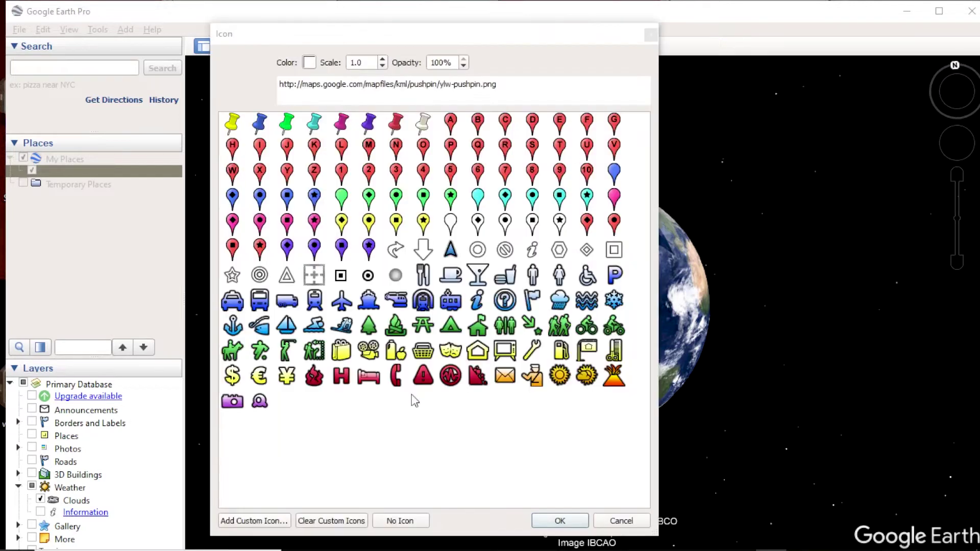
click(567, 521)
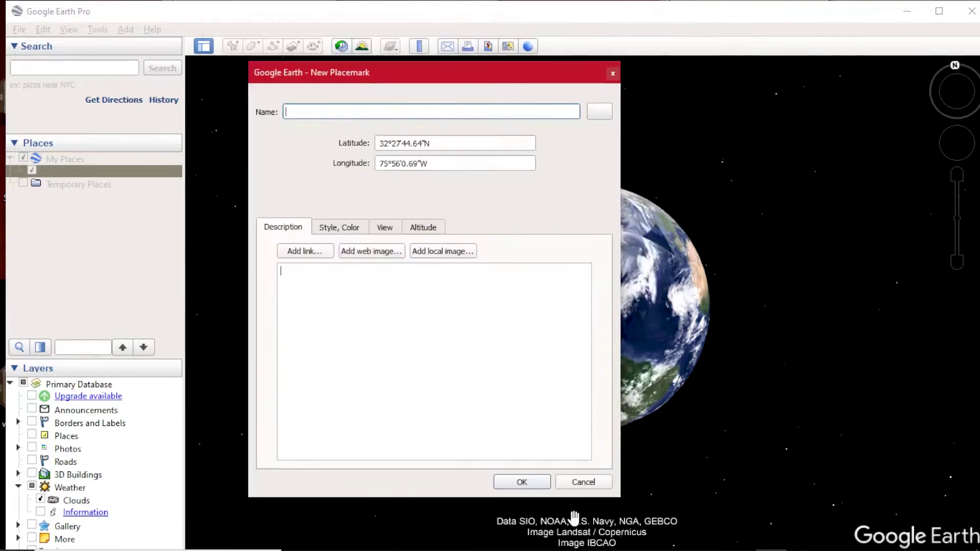
click(522, 482)
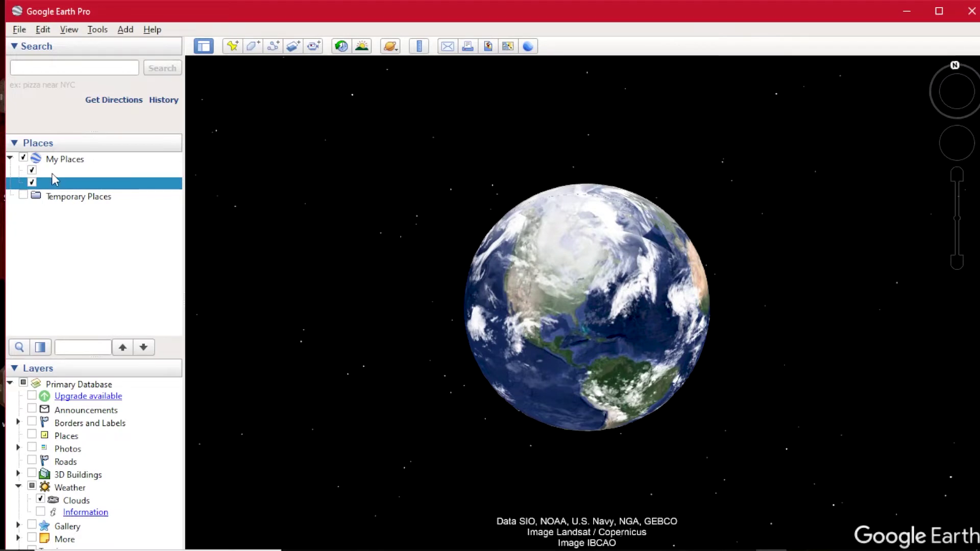
Fly to the second placemark's globe view, then select the first unnamed placemark
click(52, 174)
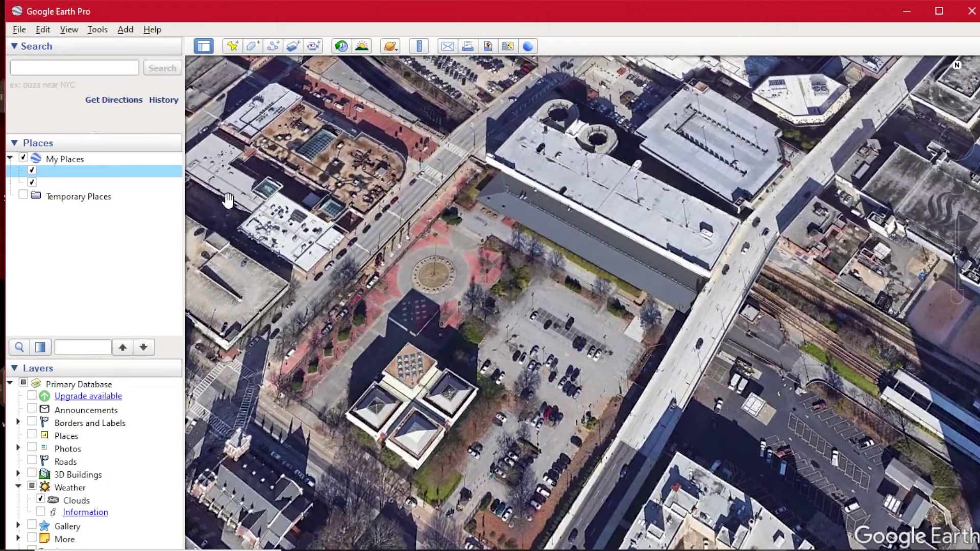
double_click(62, 182)
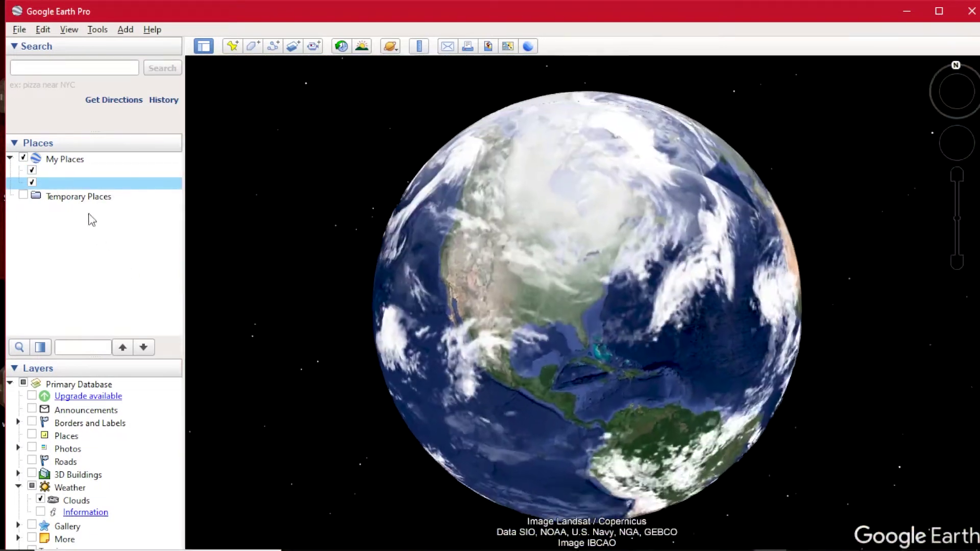
click(63, 171)
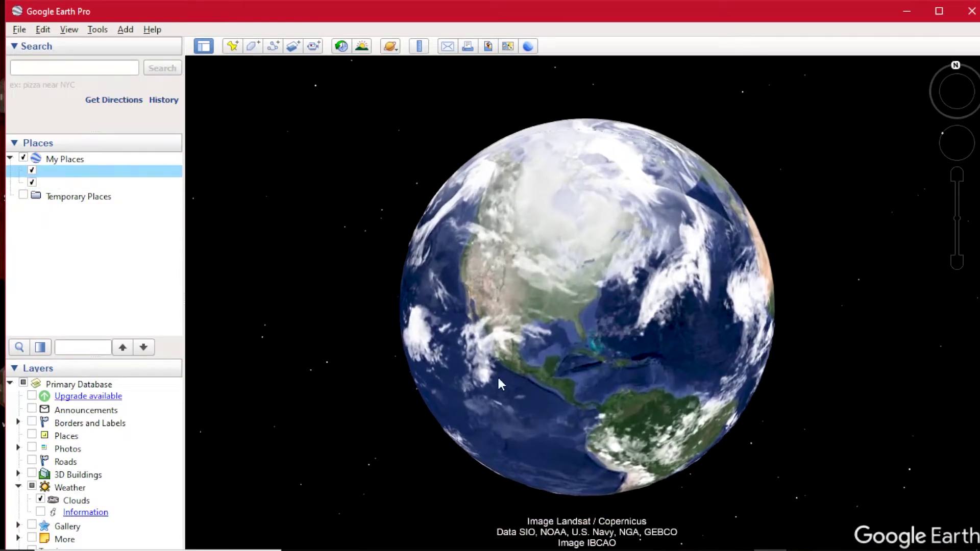
Zoom and pan back down to centre the downtown plaza and parking lot
scroll(559, 323, up, 5)
scroll(562, 324, up, 5)
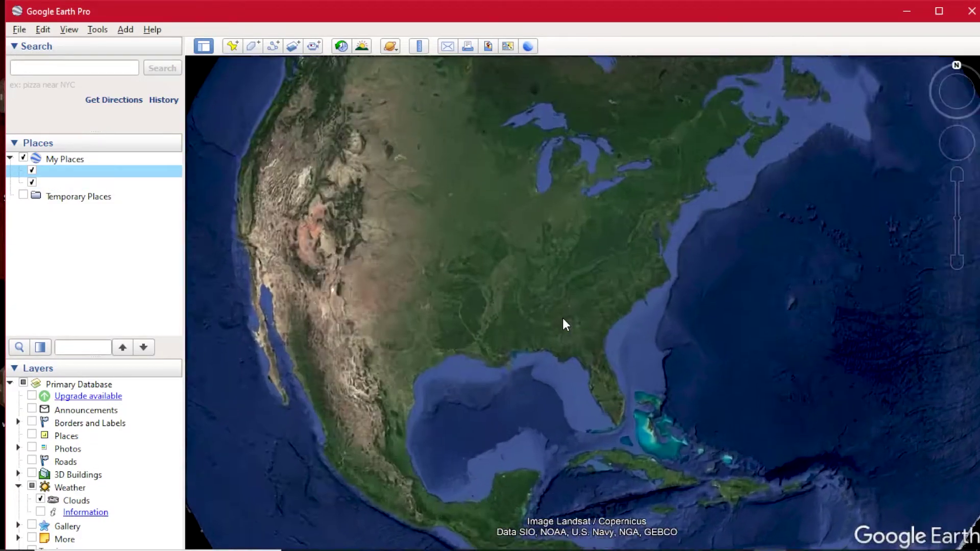
scroll(564, 319, up, 5)
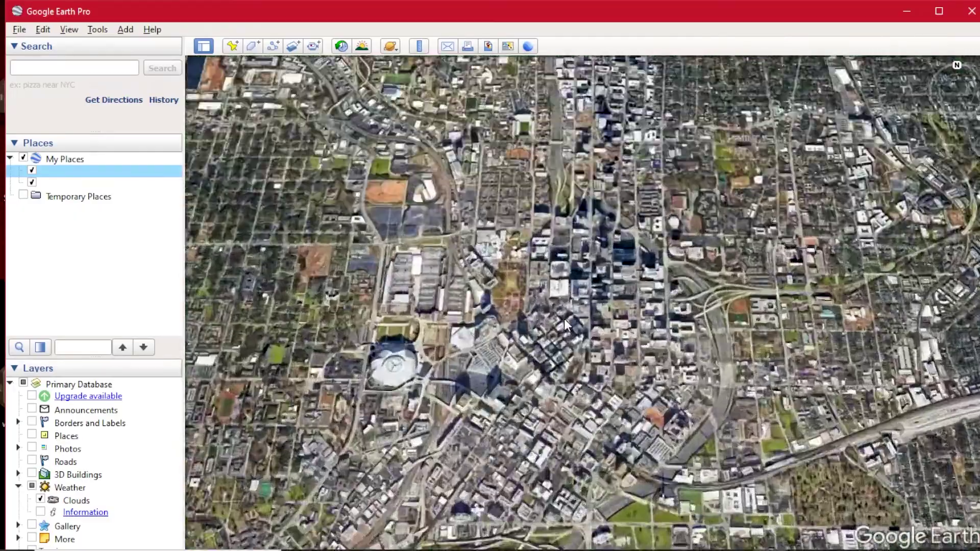
scroll(455, 345, up, 2)
scroll(455, 345, down, 2)
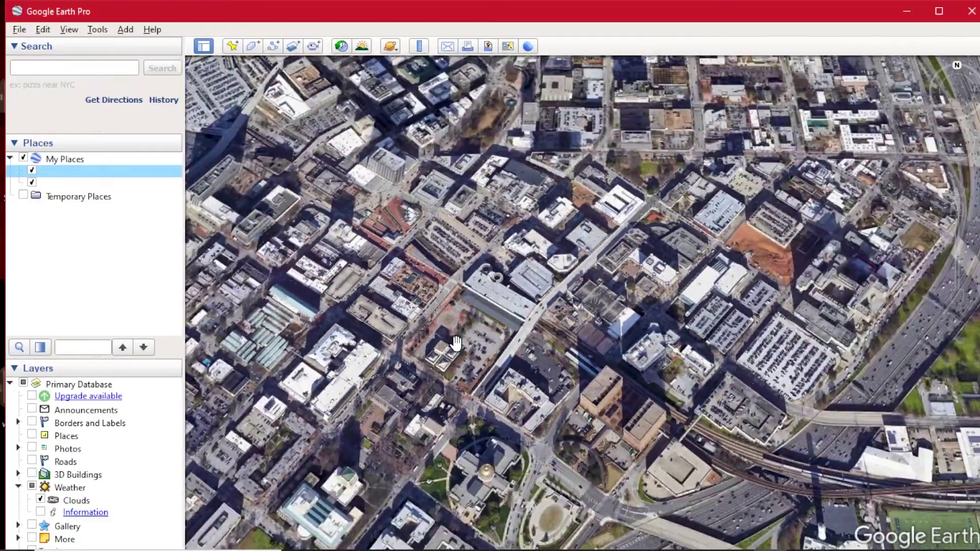
drag(515, 169, 519, 279)
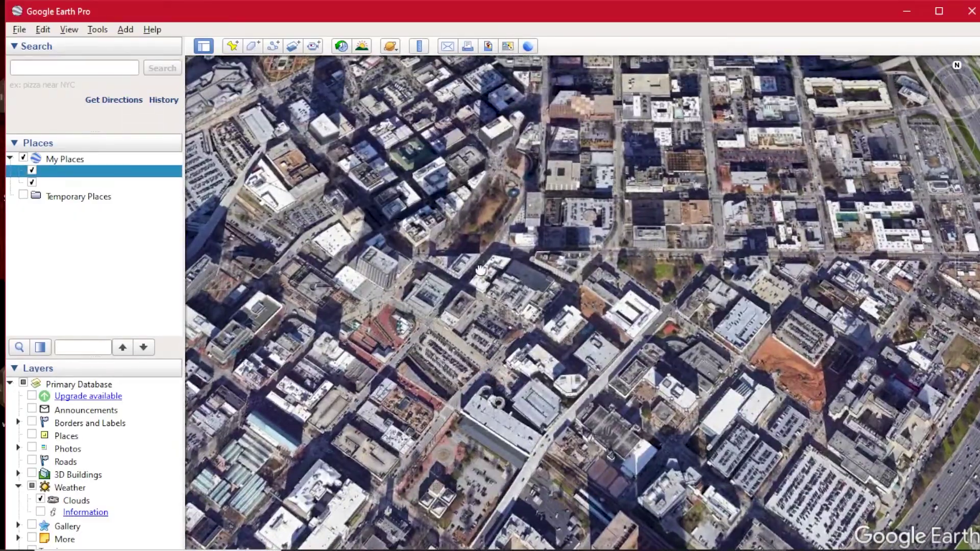
scroll(466, 374, up, 3)
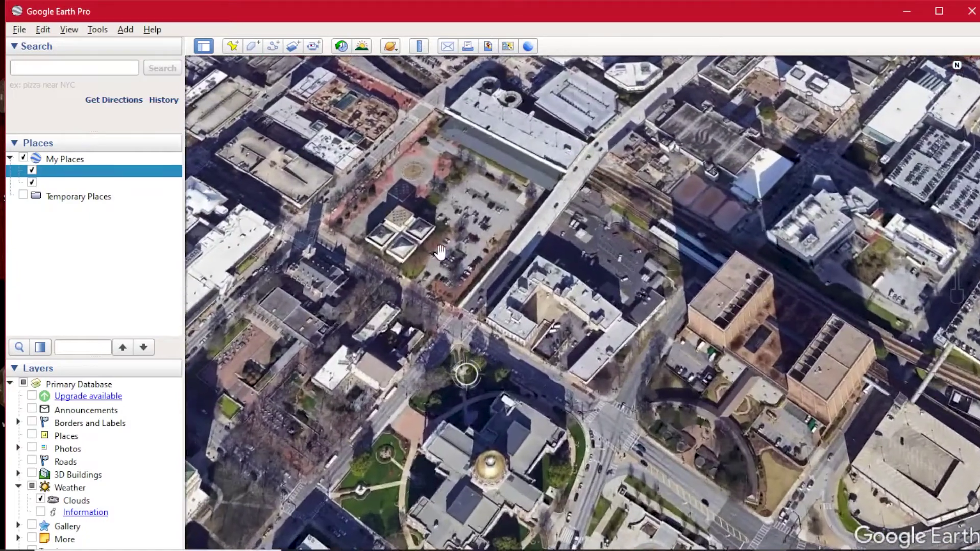
drag(440, 253, 466, 343)
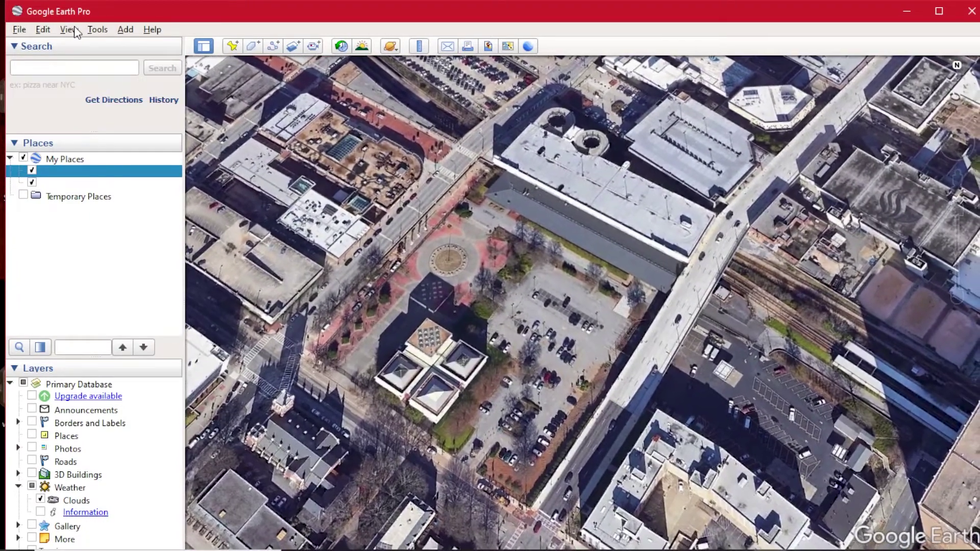
click(74, 28)
Close the display options and minimize Streamlabs Desktop to bring Google Earth forward
mouse_move(122, 102)
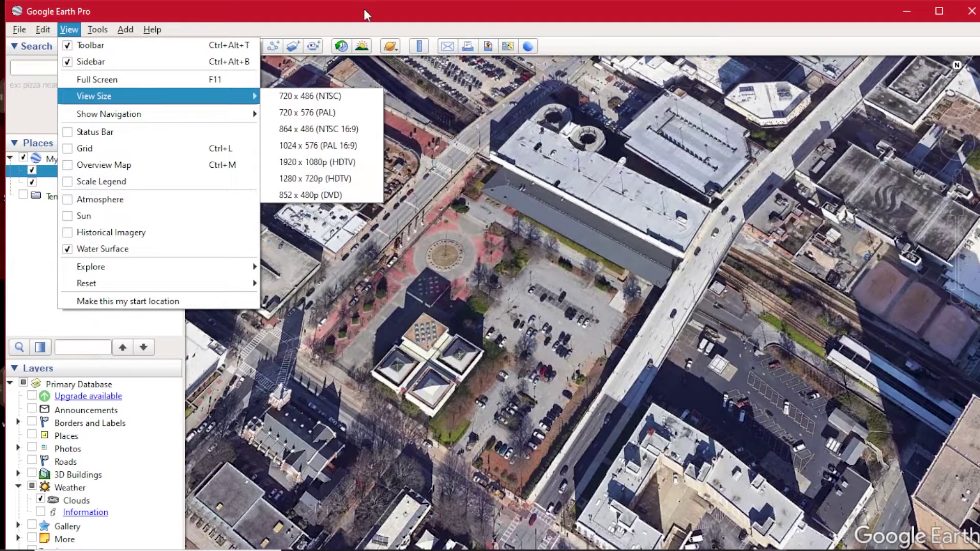
click(586, 37)
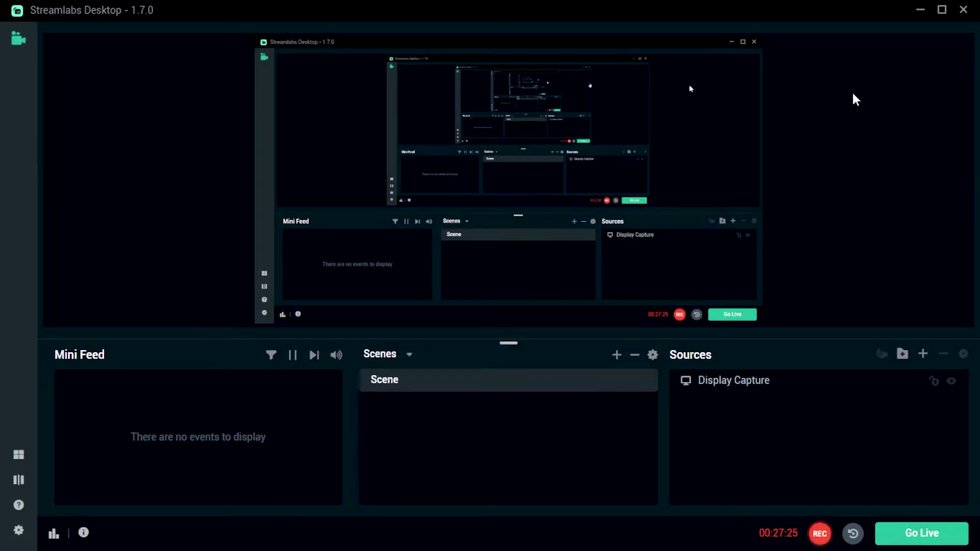
click(920, 13)
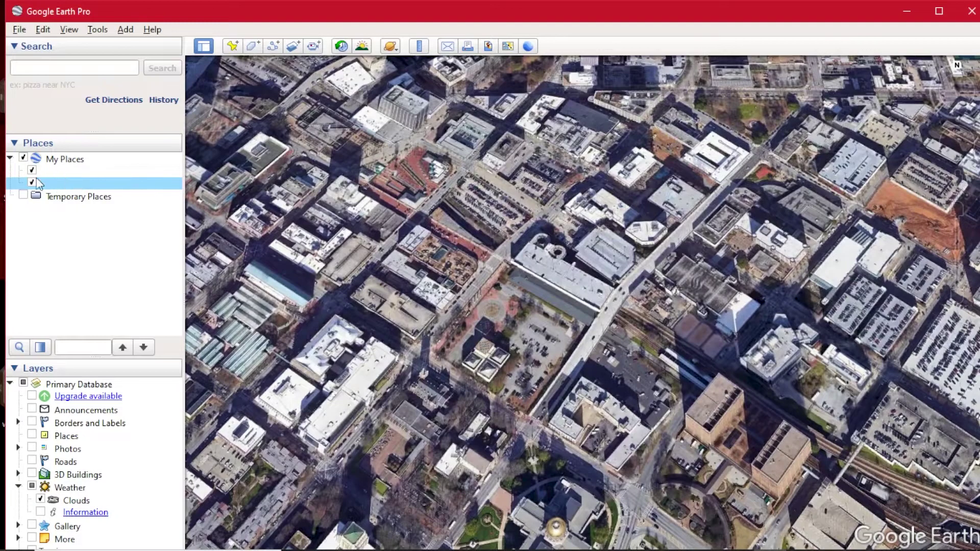
Search for 'dubai' and fly there
scroll(479, 347, down, 3)
click(52, 63)
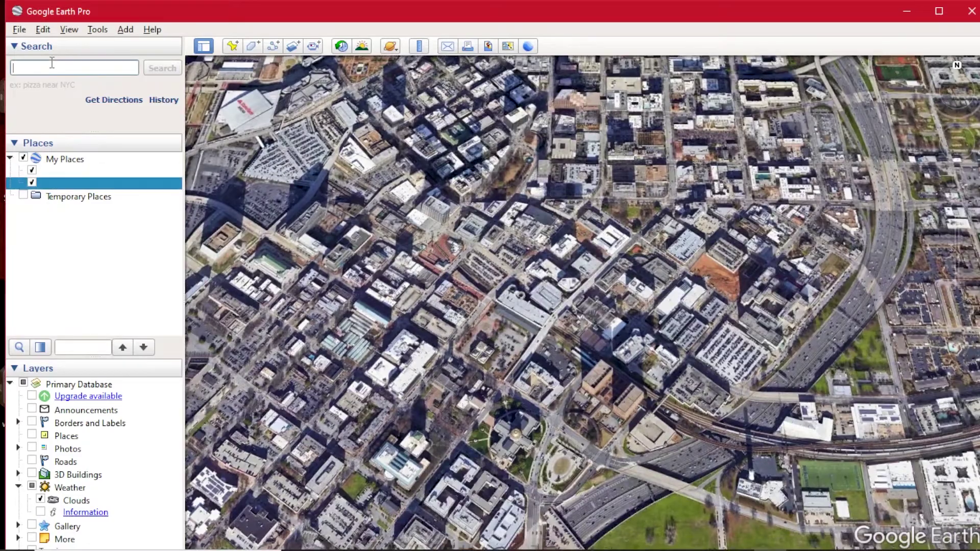
text(dubai)
click(162, 70)
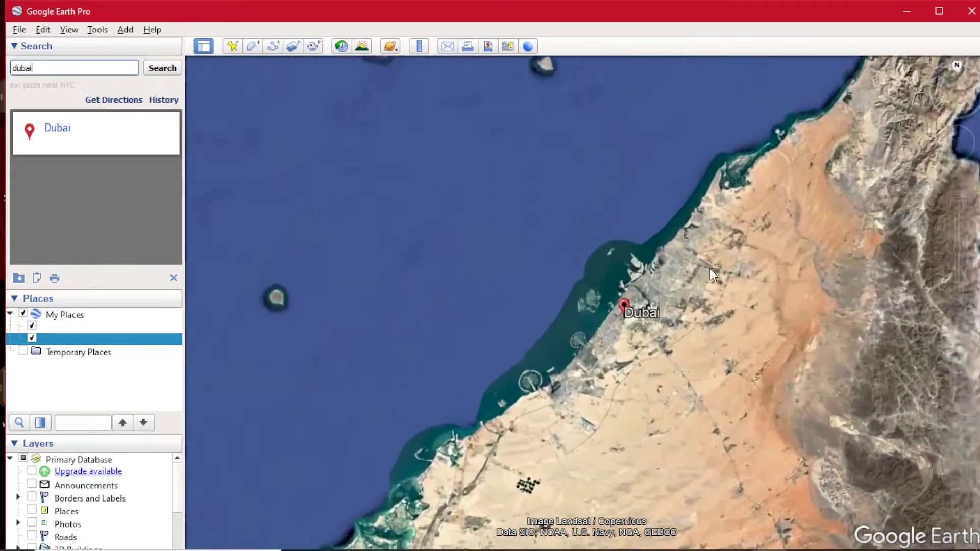
Zoom and pan down to the beachfront villa beside Dubai's coastal road
scroll(587, 313, down, 5)
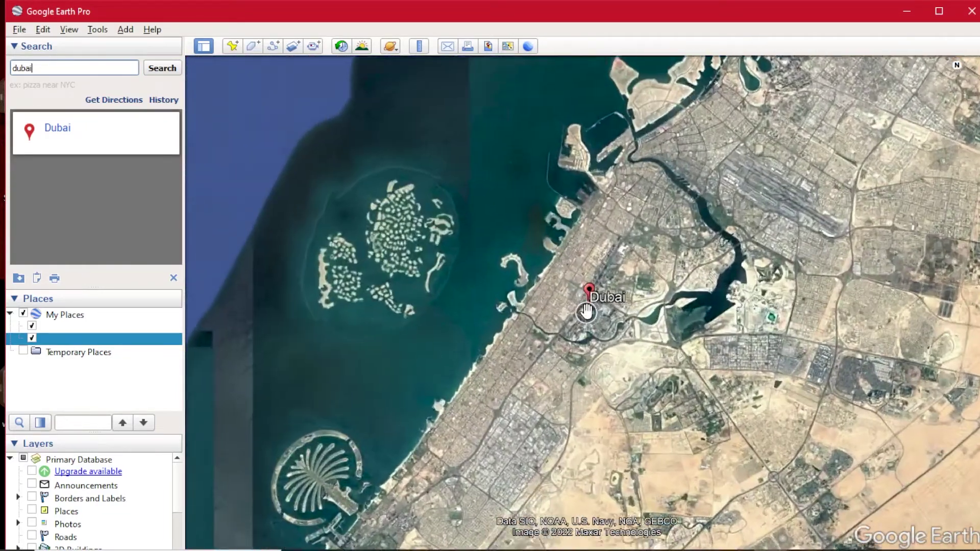
key(Left)
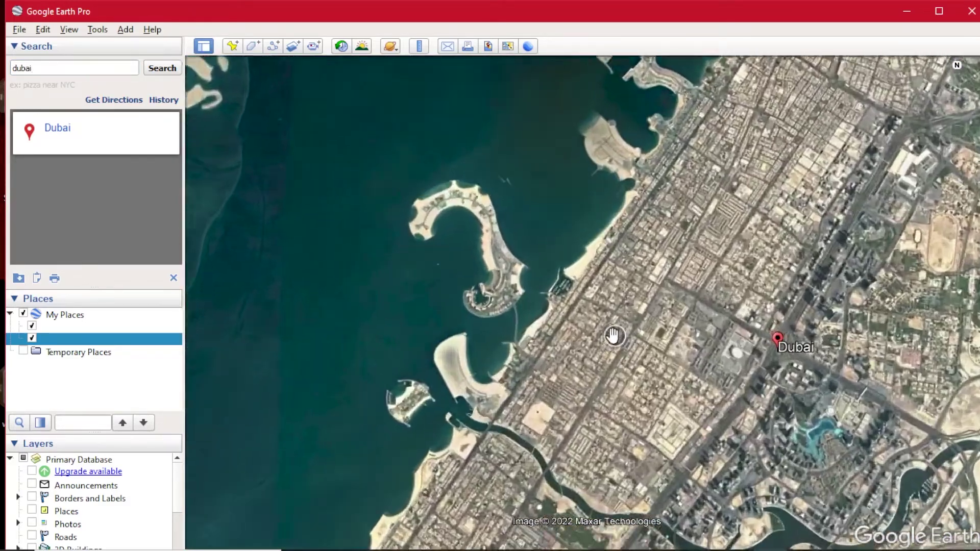
scroll(604, 327, down, 5)
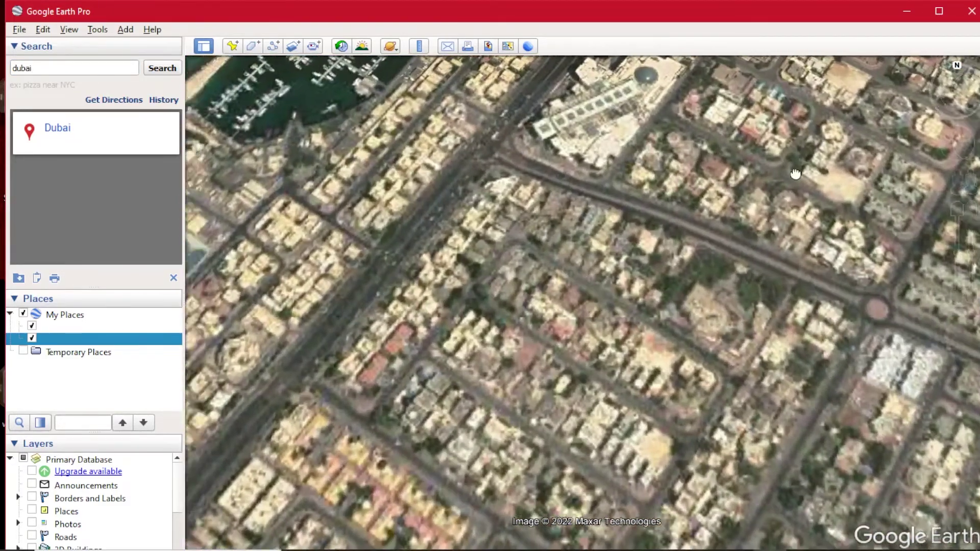
drag(565, 291, 639, 257)
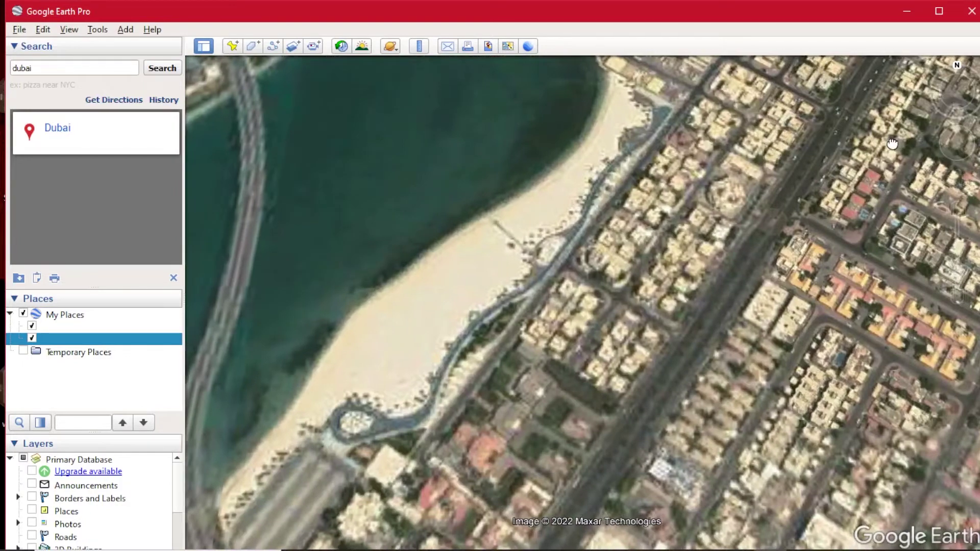
scroll(565, 332, down, 3)
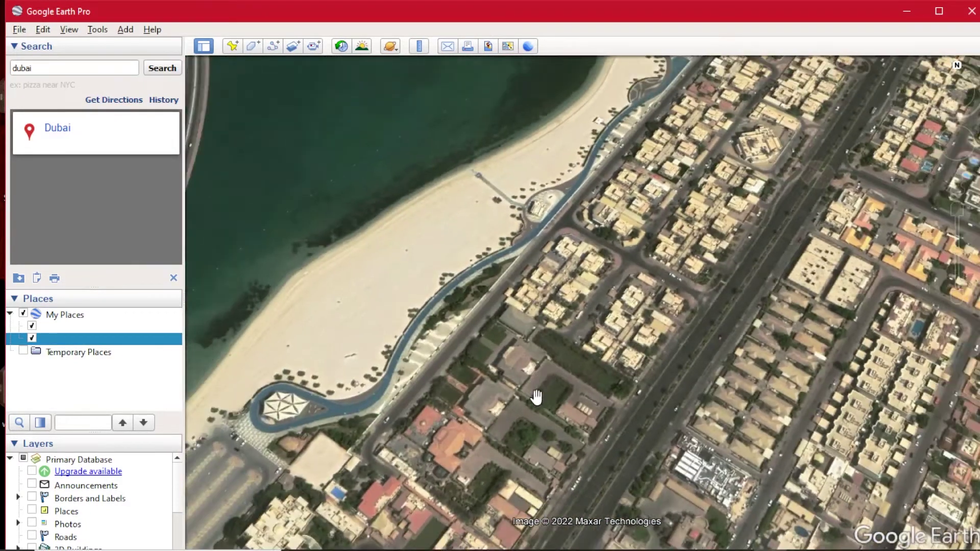
drag(538, 393, 566, 264)
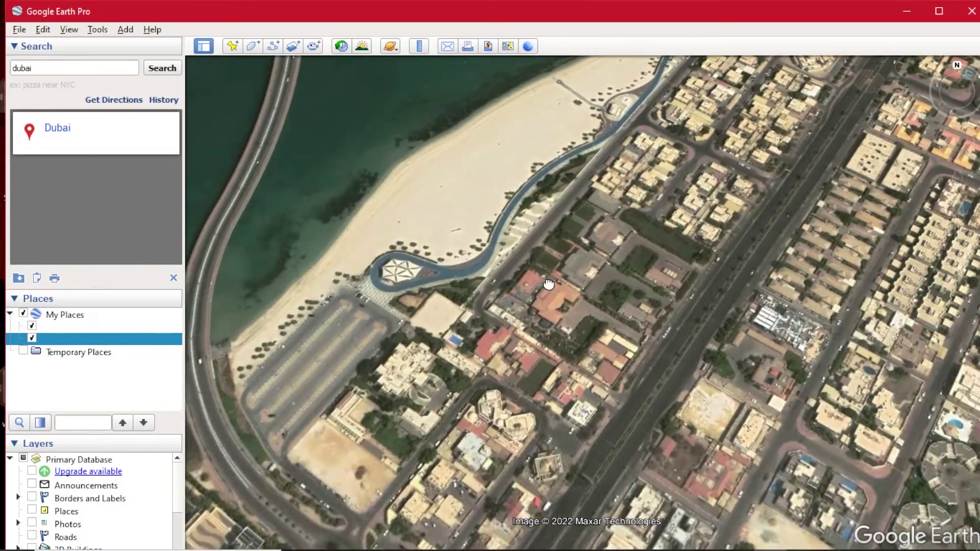
scroll(566, 264, down, 2)
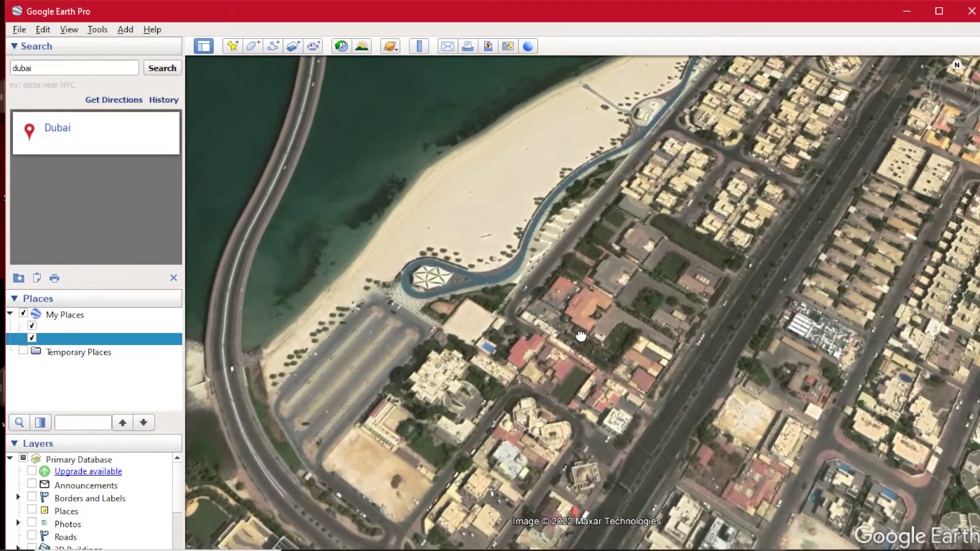
scroll(582, 296, down, 2)
scroll(582, 296, down, 5)
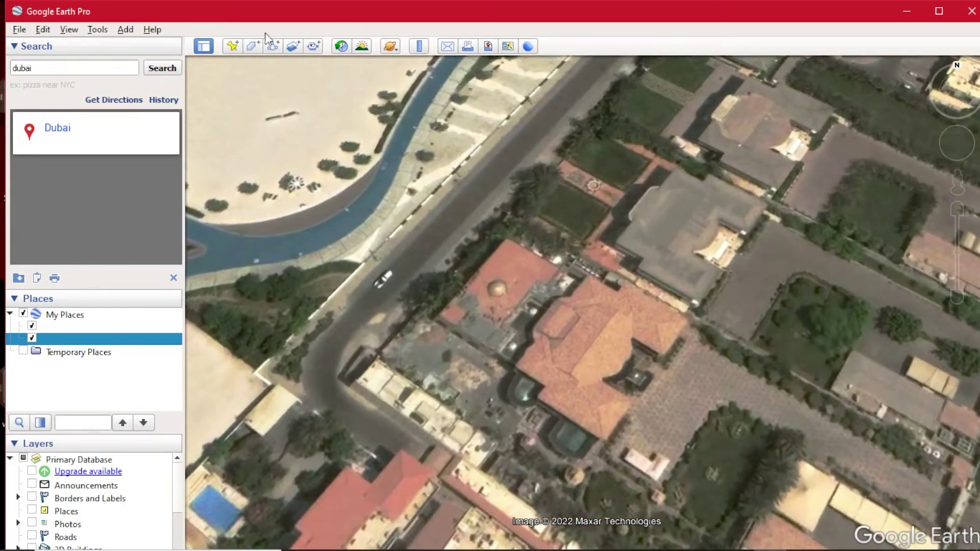
Add a third placemark at the Dubai villa view, shorten its default name, and clear the Dubai search
click(233, 46)
click(403, 111)
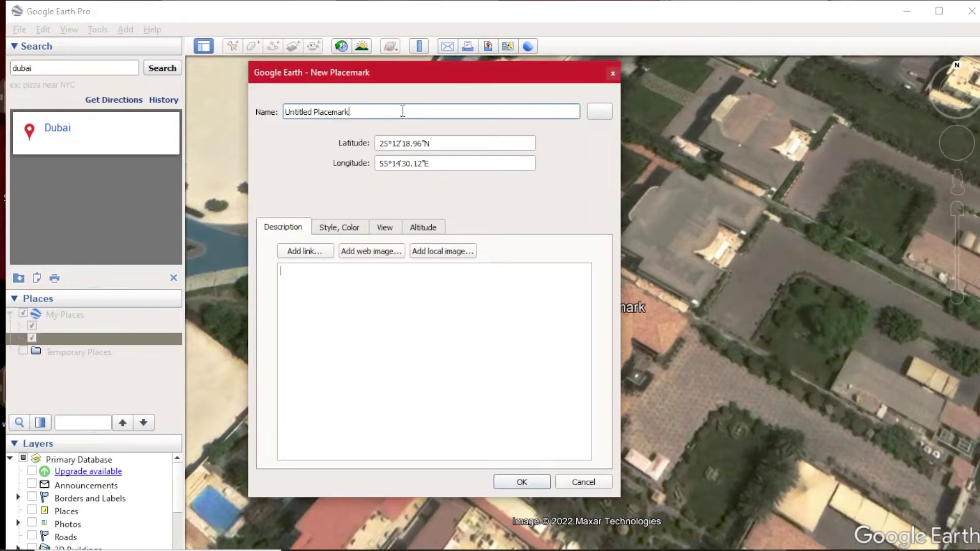
key(BackSpace)
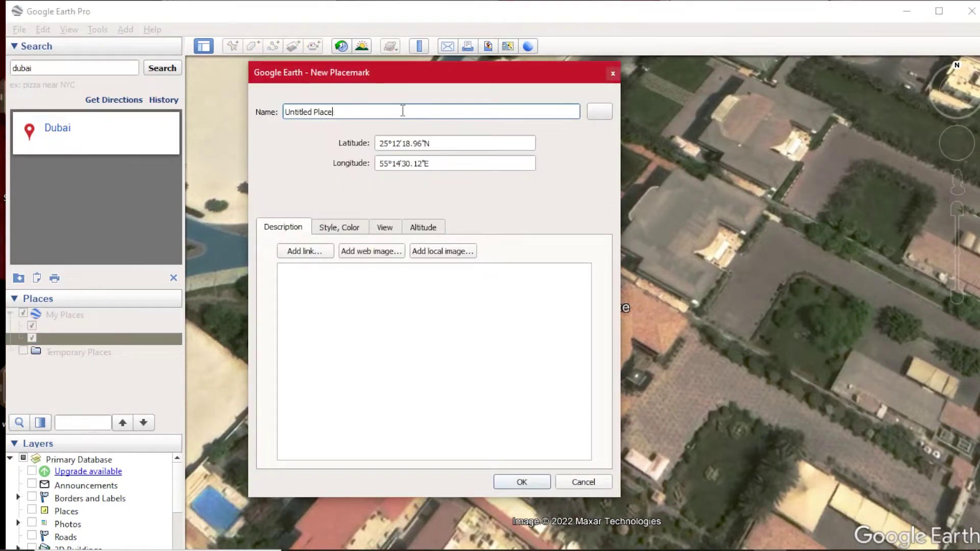
click(530, 485)
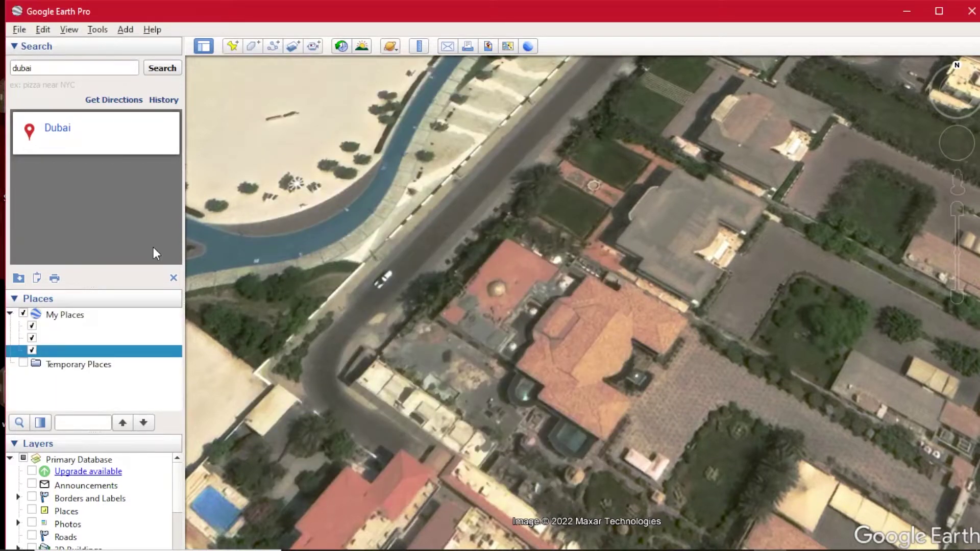
click(174, 279)
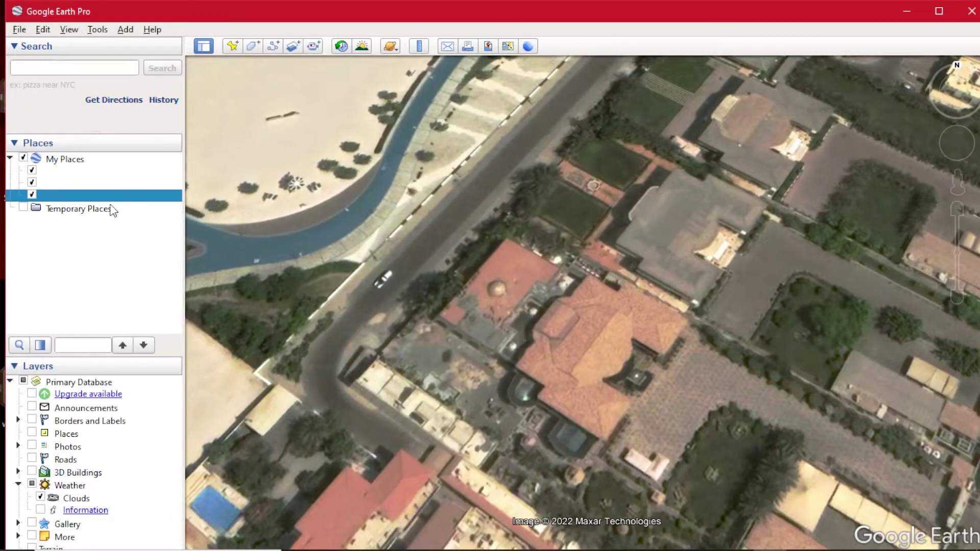
click(71, 183)
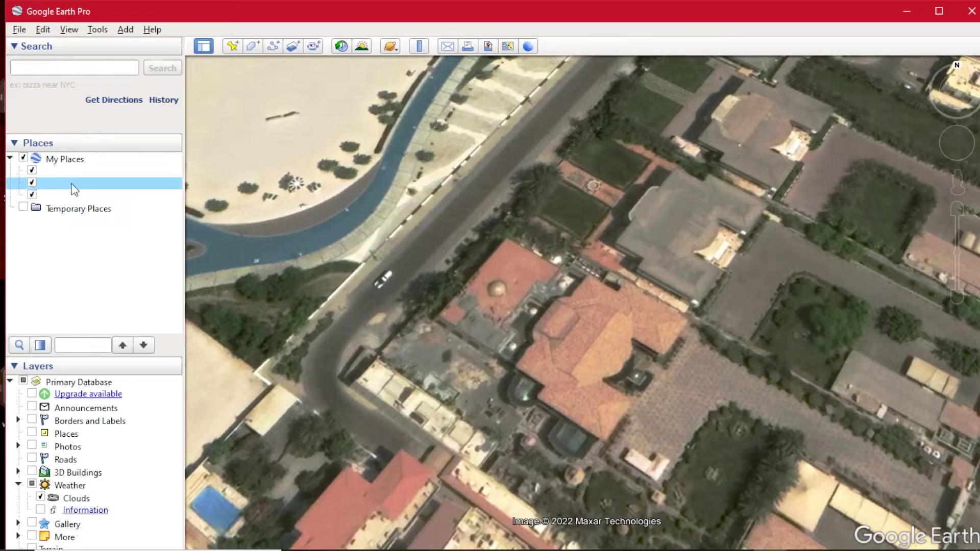
click(46, 171)
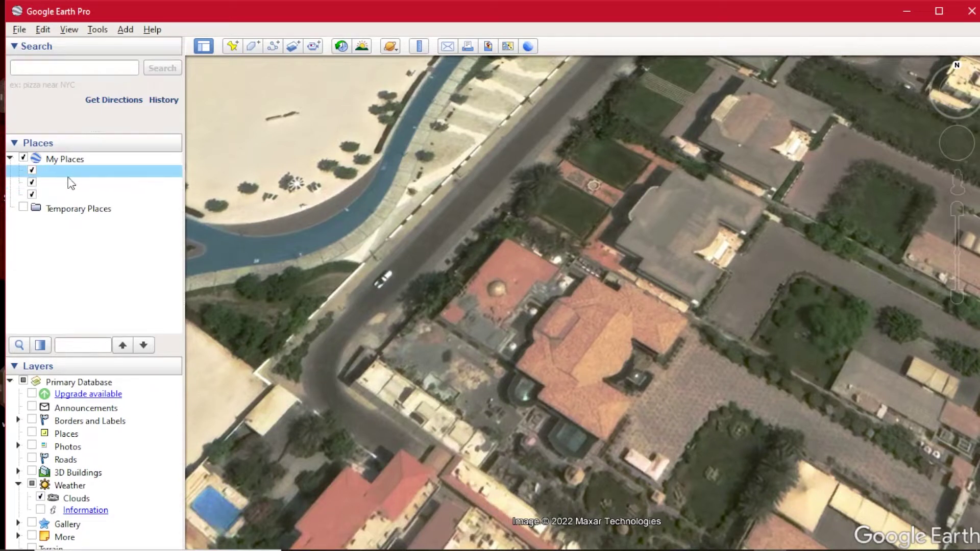
click(61, 196)
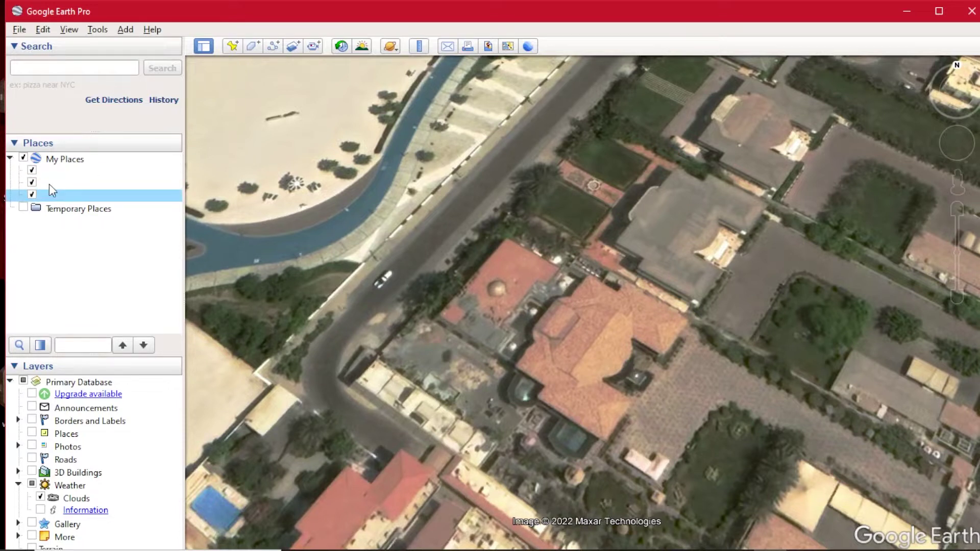
mouse_move(817, 547)
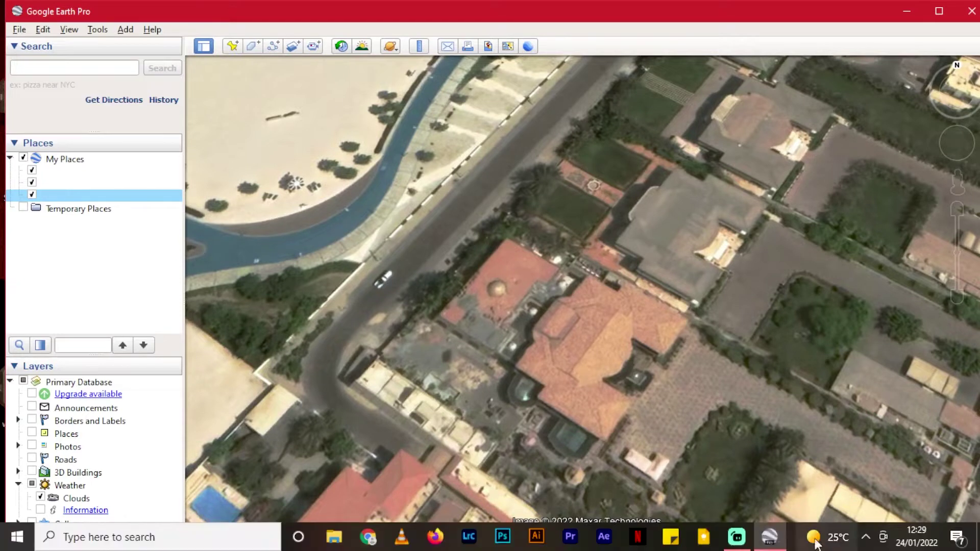
mouse_move(744, 547)
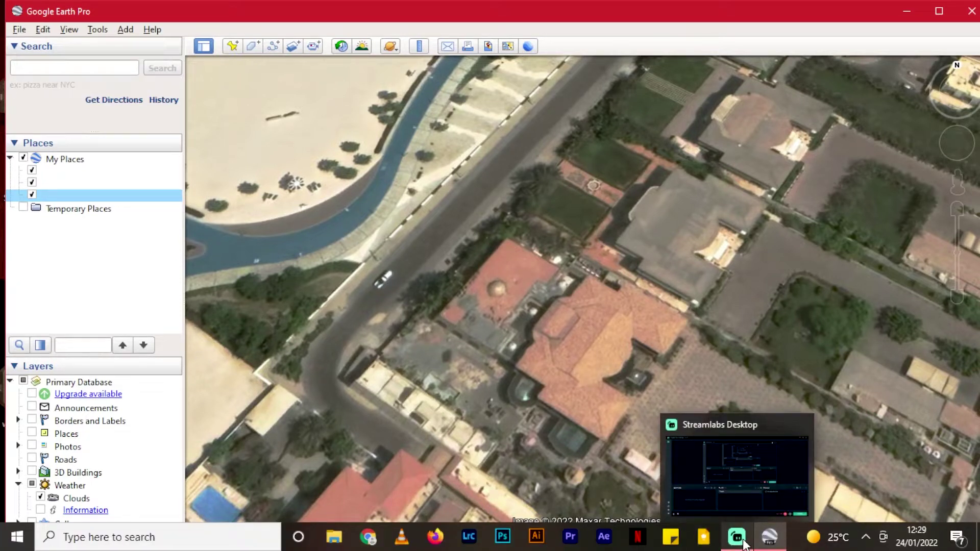
mouse_move(934, 148)
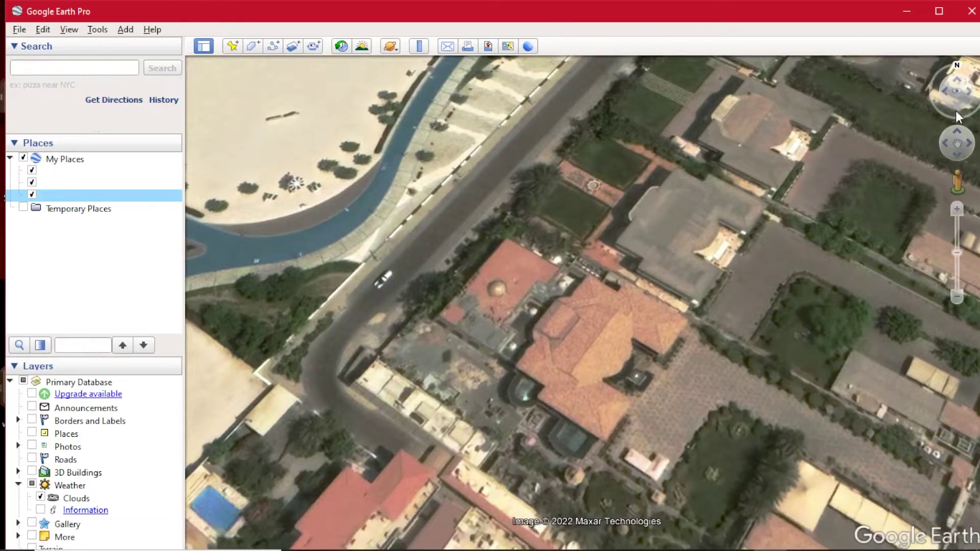
click(76, 30)
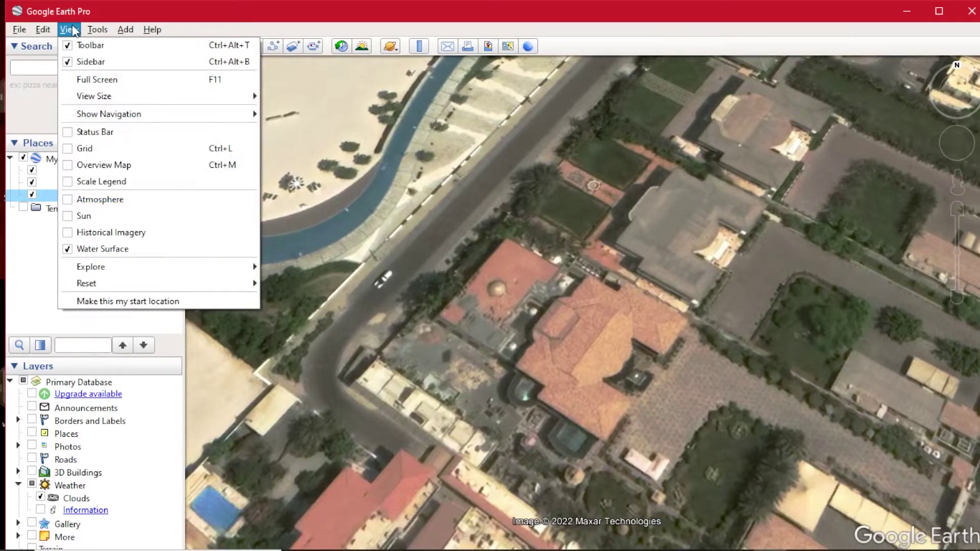
Hide the toolbar and set the on-map navigation controls to Never show
click(84, 46)
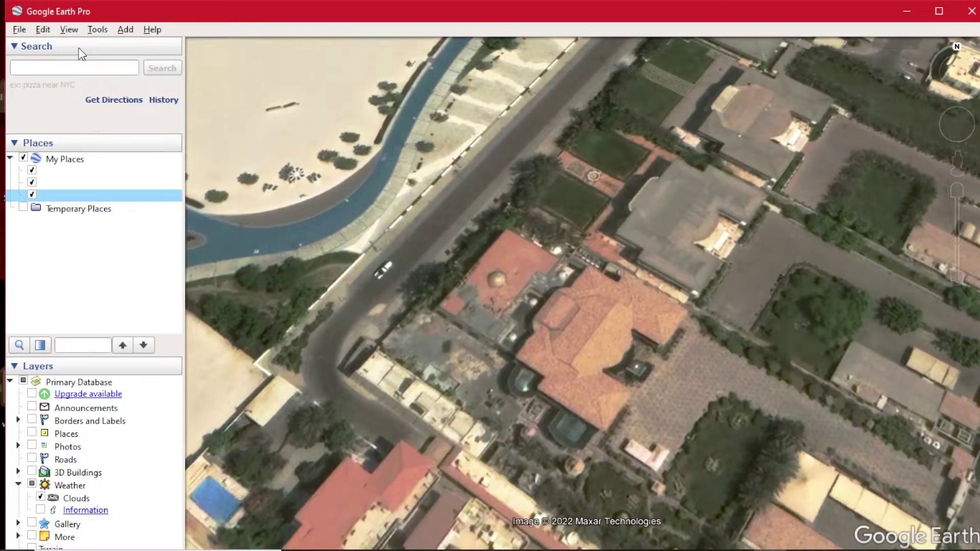
click(71, 29)
mouse_move(214, 117)
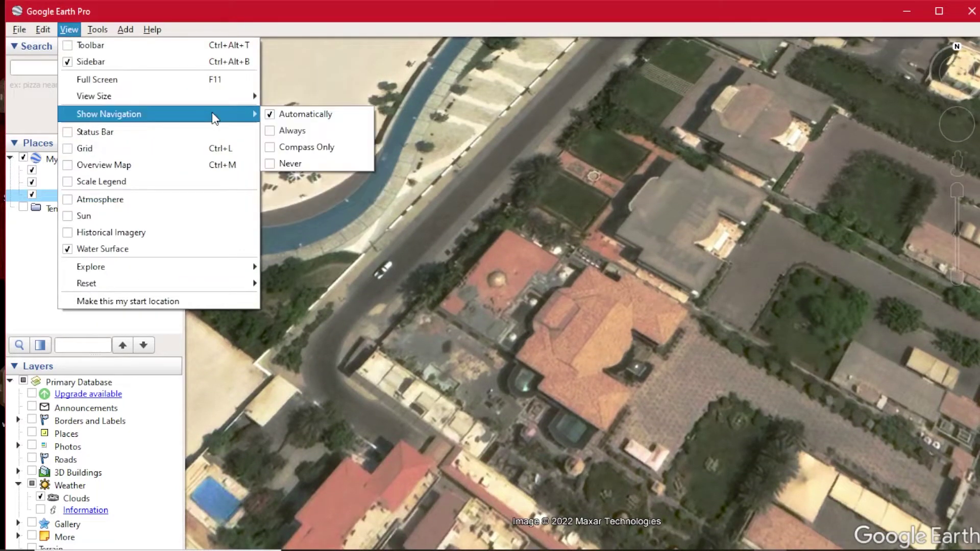
click(323, 162)
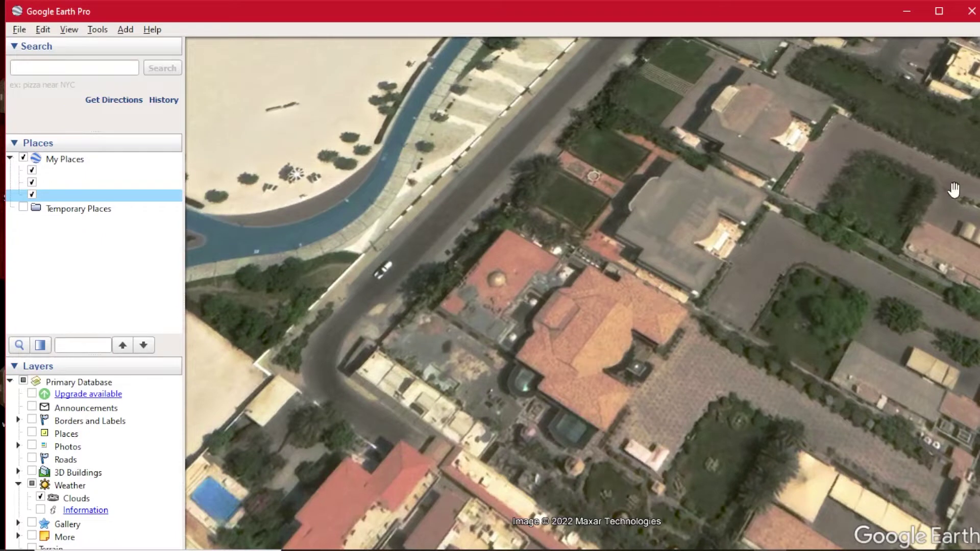
Toggle the sidebar off and back on, leave the toolbar hidden, and fly to the second placemark
click(65, 31)
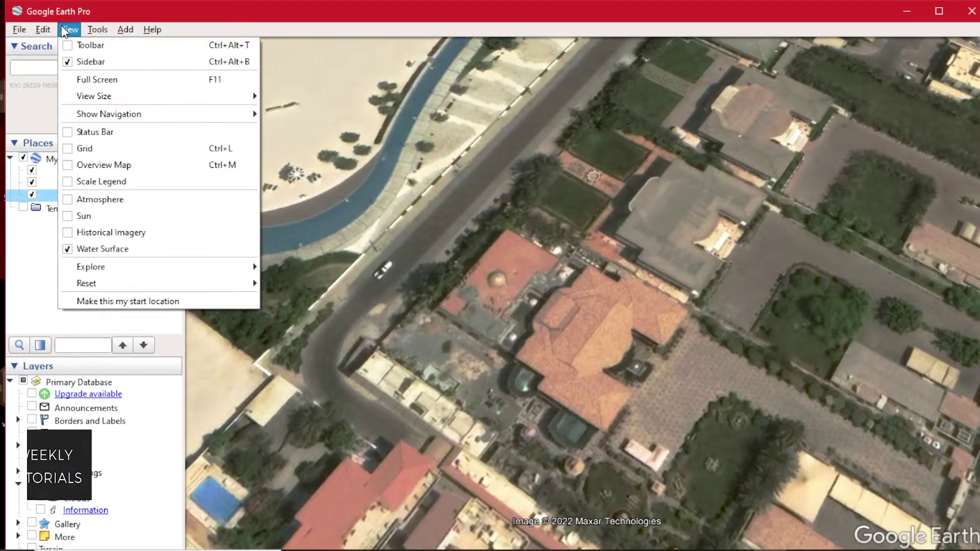
click(90, 62)
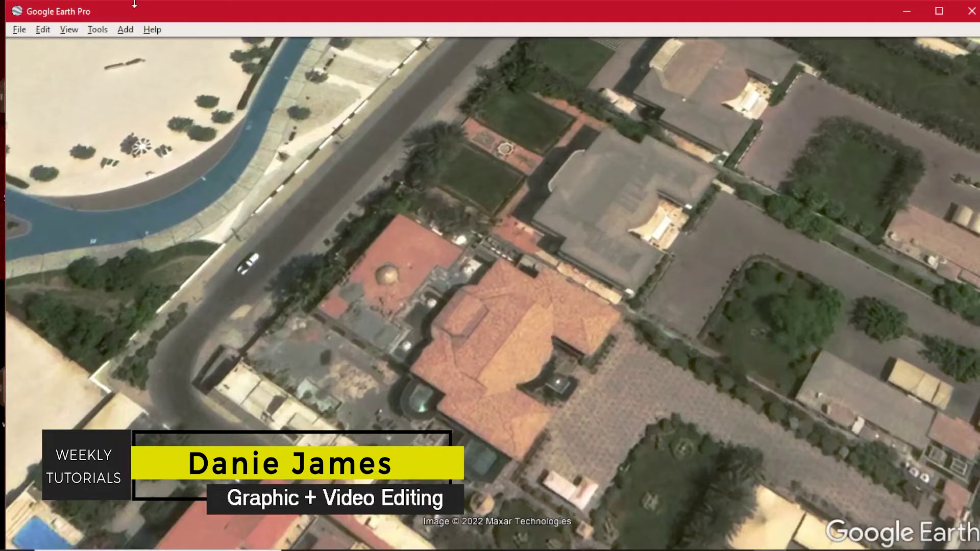
click(69, 29)
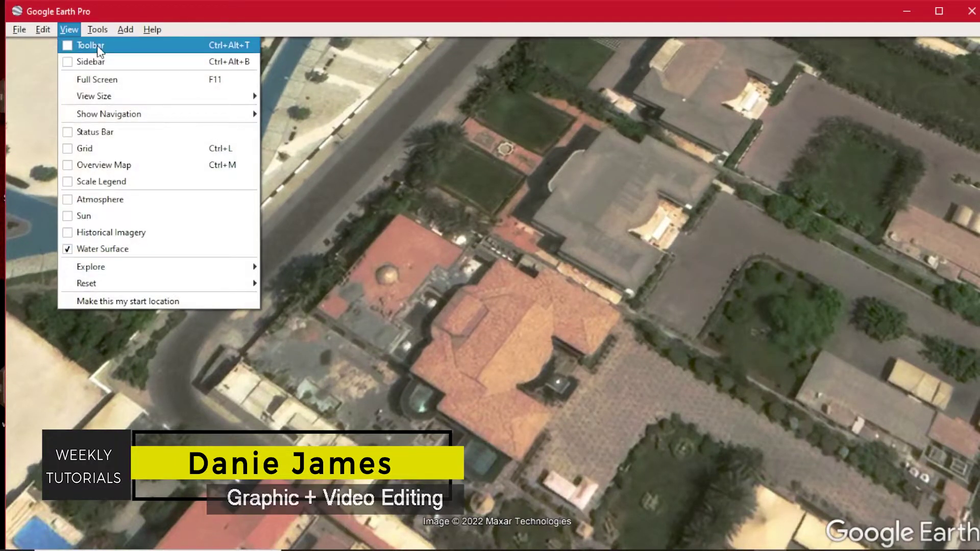
click(67, 43)
click(97, 30)
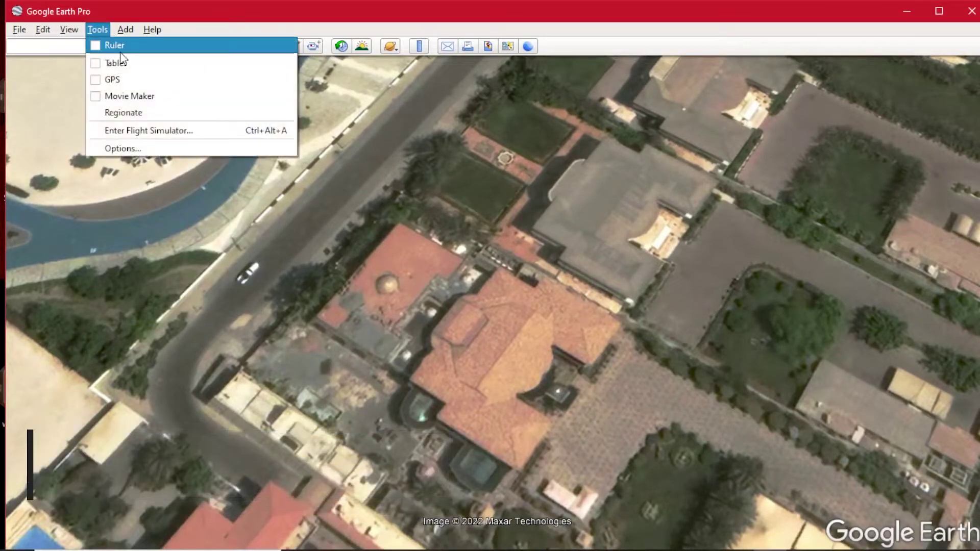
mouse_move(79, 31)
click(87, 62)
click(69, 29)
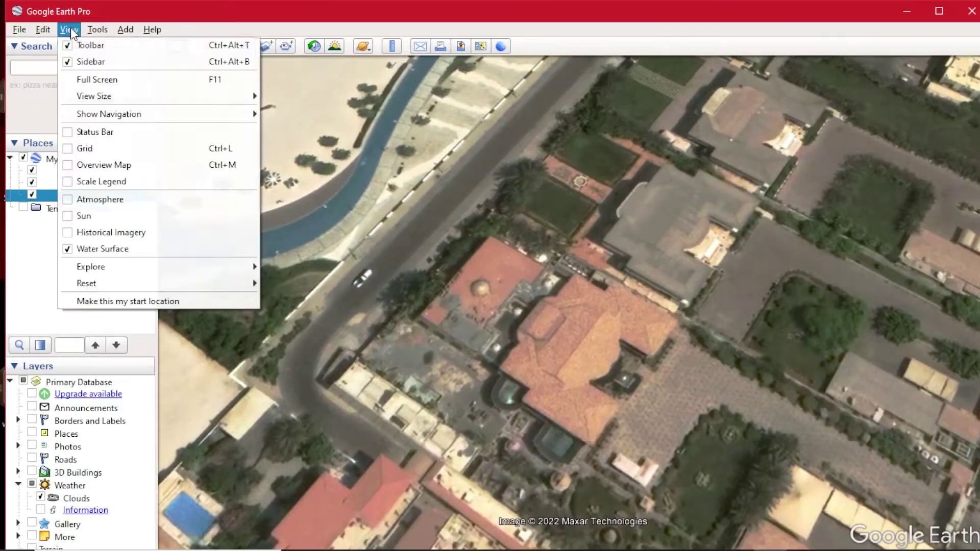
click(87, 46)
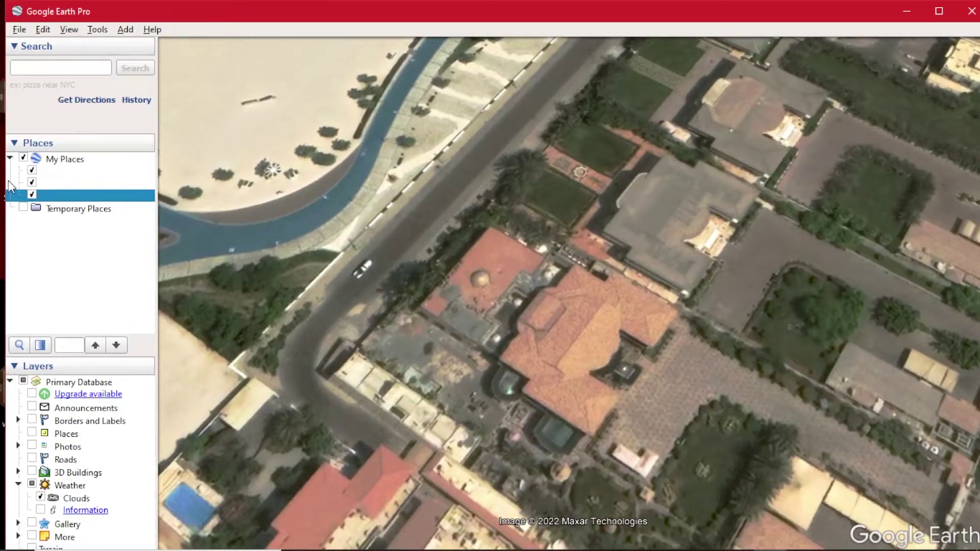
double_click(59, 183)
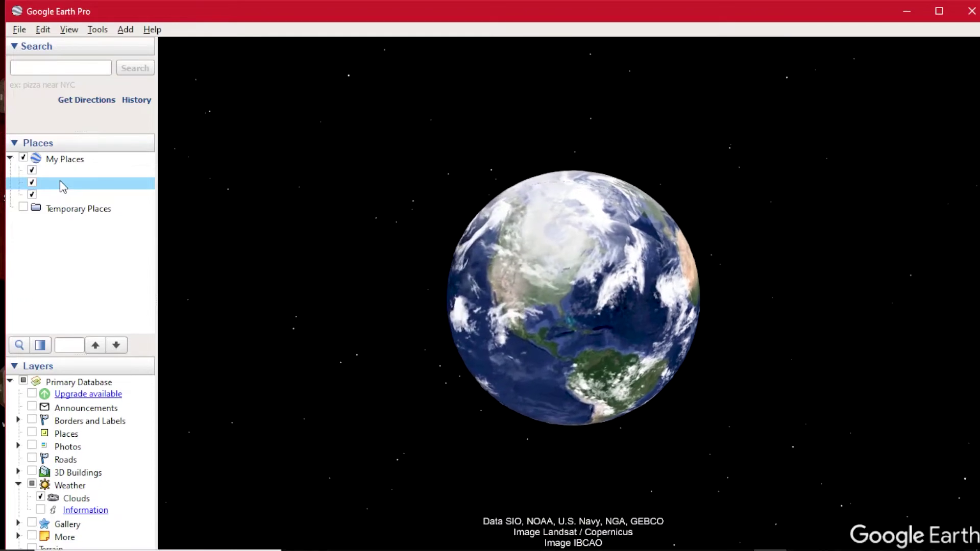
Fly to the first, second and third My Places entries in turn, ending on the third
click(48, 172)
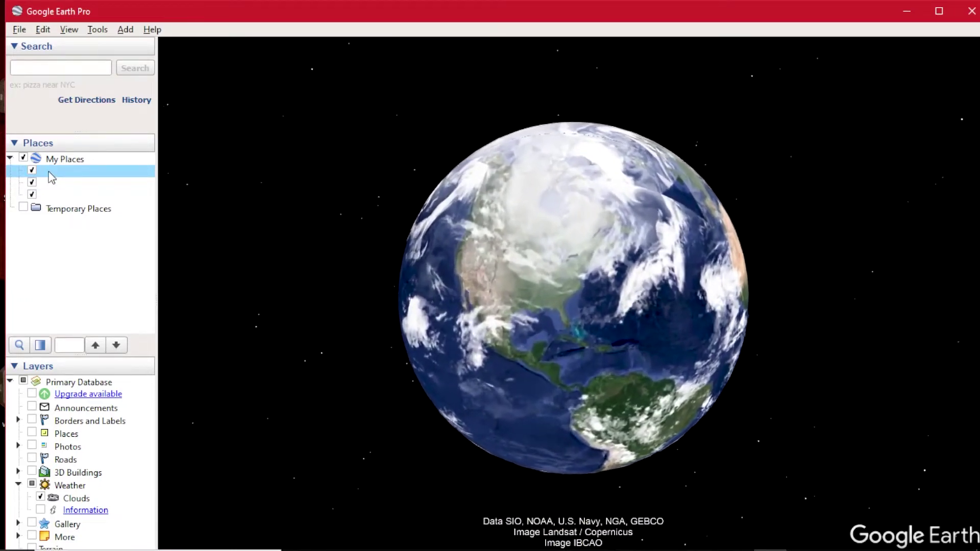
double_click(50, 172)
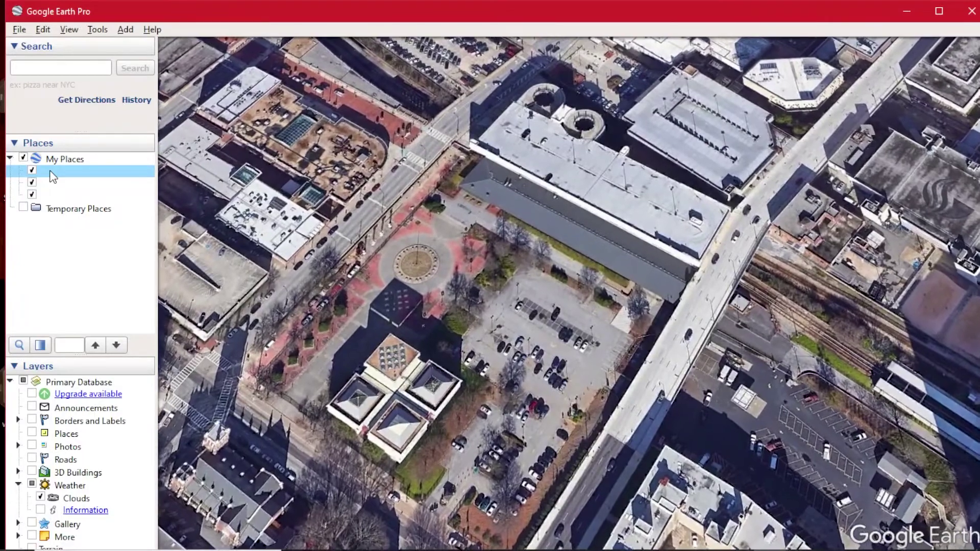
double_click(58, 183)
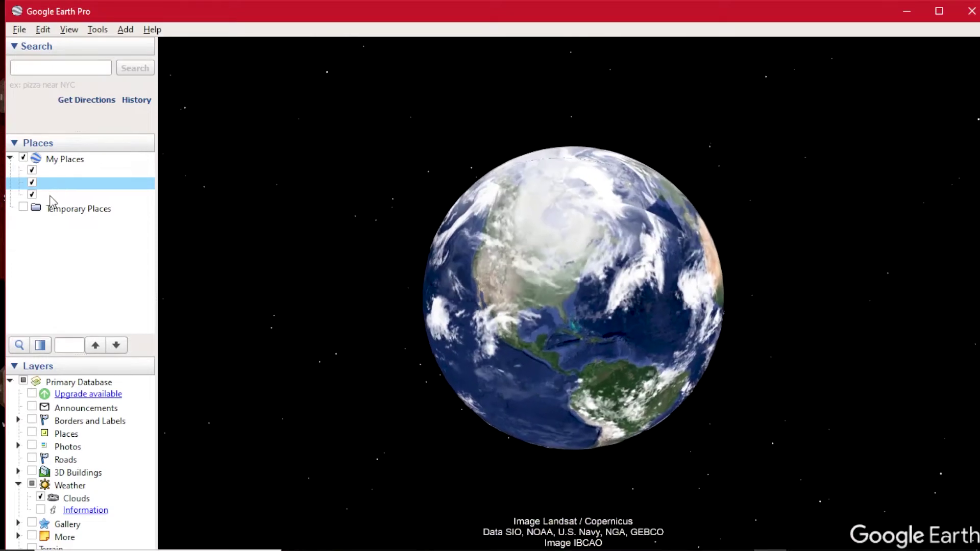
double_click(51, 195)
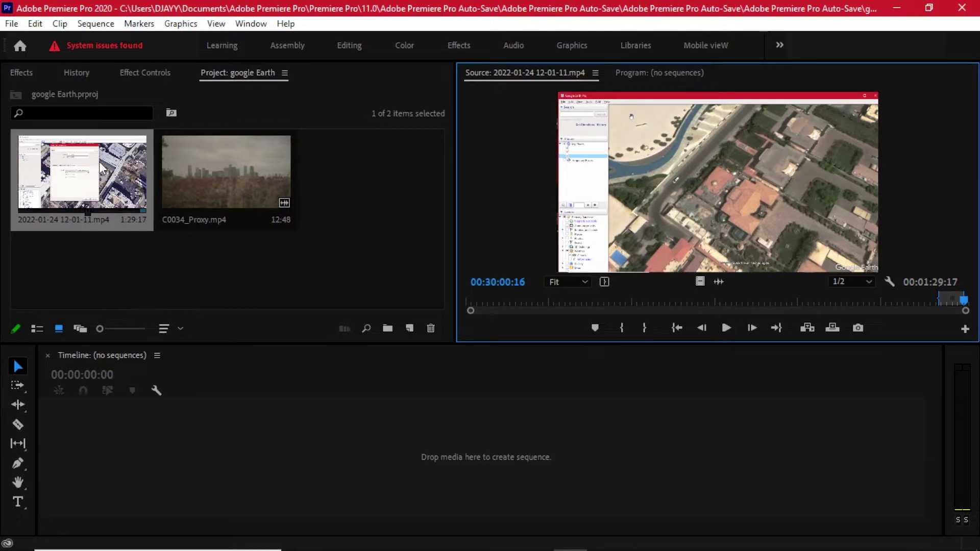
Create a sequence from the Google Earth recording and enlarge the video track to show thumbnails
drag(926, 302, 942, 301)
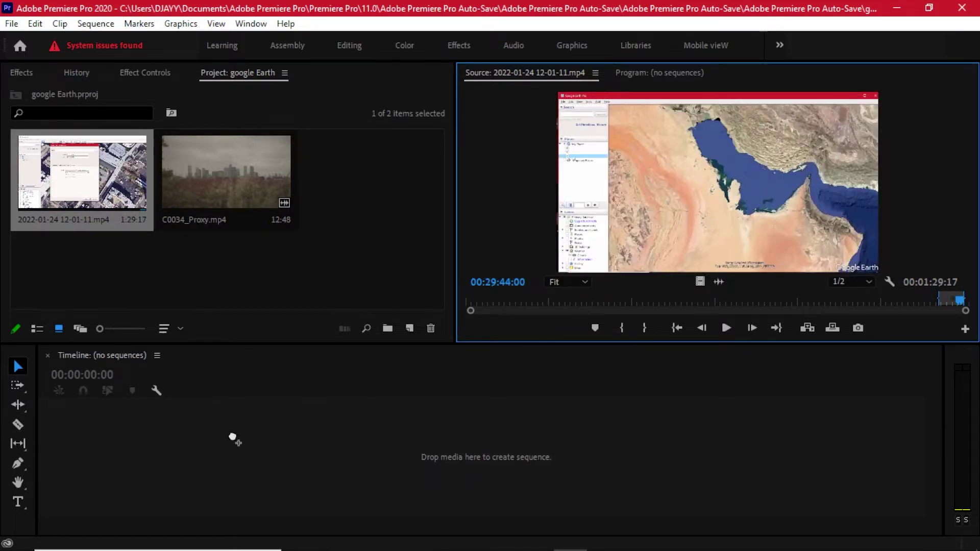
drag(89, 456, 89, 456)
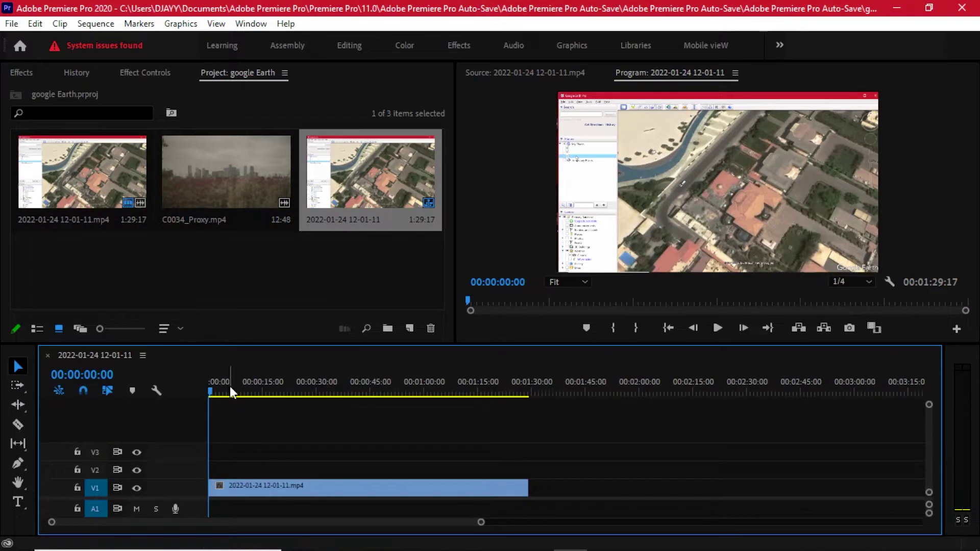
drag(230, 385, 253, 392)
double_click(177, 486)
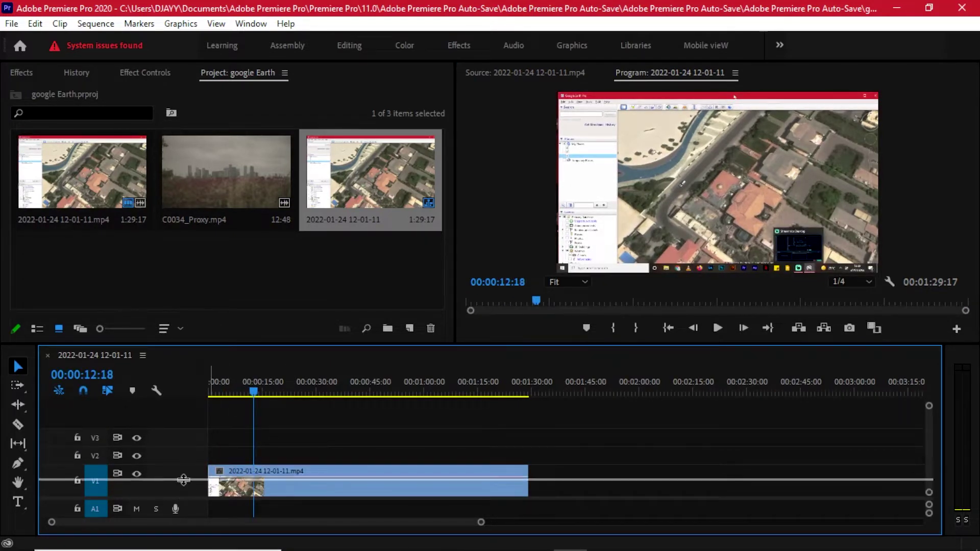
drag(184, 480, 183, 449)
drag(263, 385, 400, 371)
Cut the clip at 00:00:53:18 and delete the part before the globe
click(354, 446)
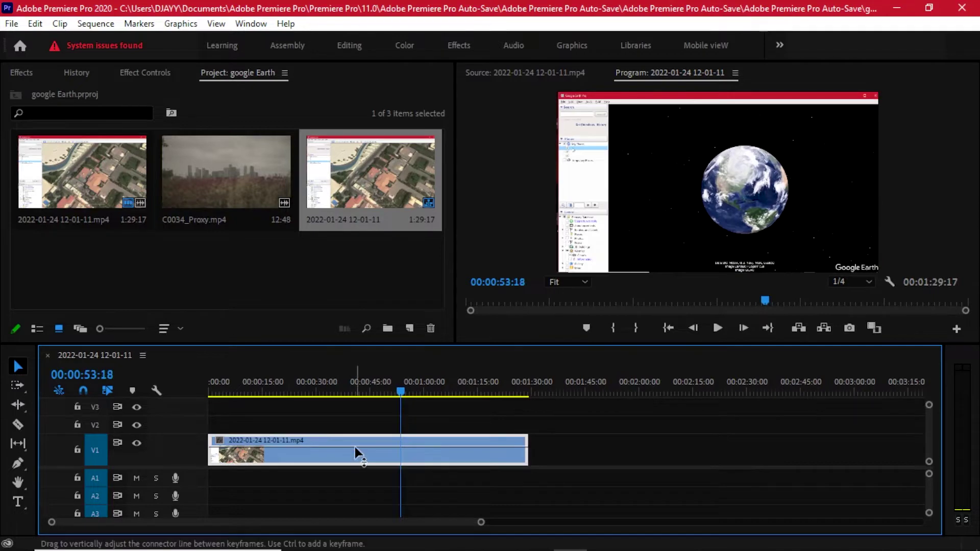
key(ctrl+k)
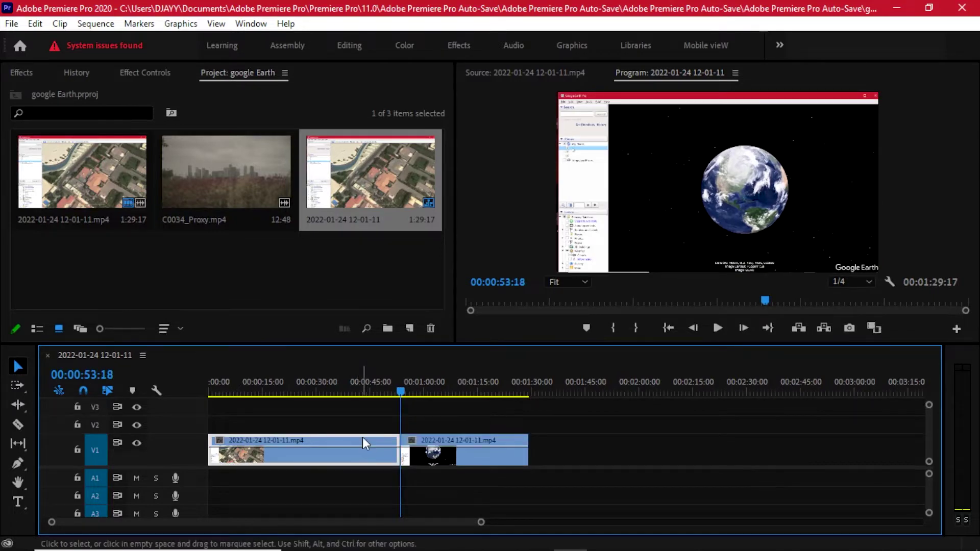
key(Delete)
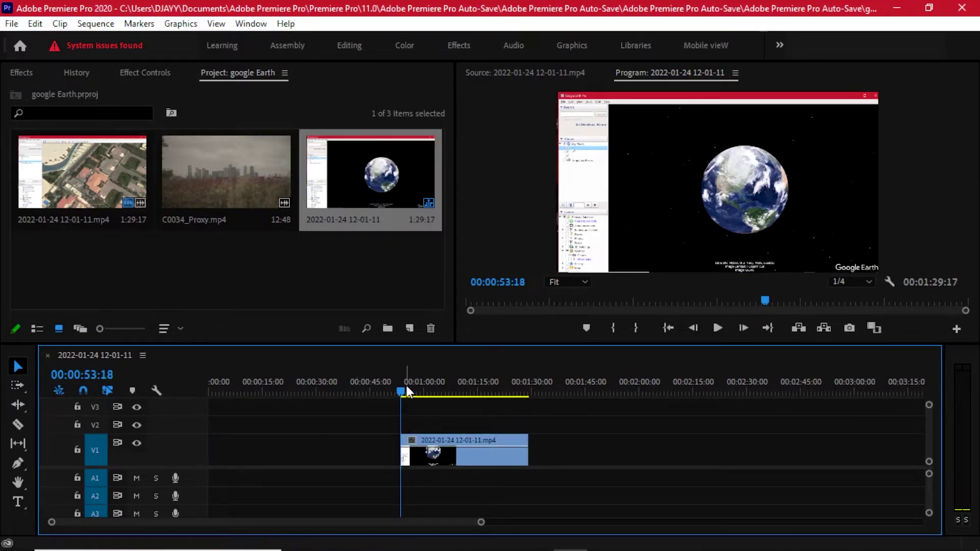
drag(406, 385, 433, 377)
Razor-cut where the city begins, move the city part to about 1:40, and shift the globe clip earlier
key(equal)
key(equal)
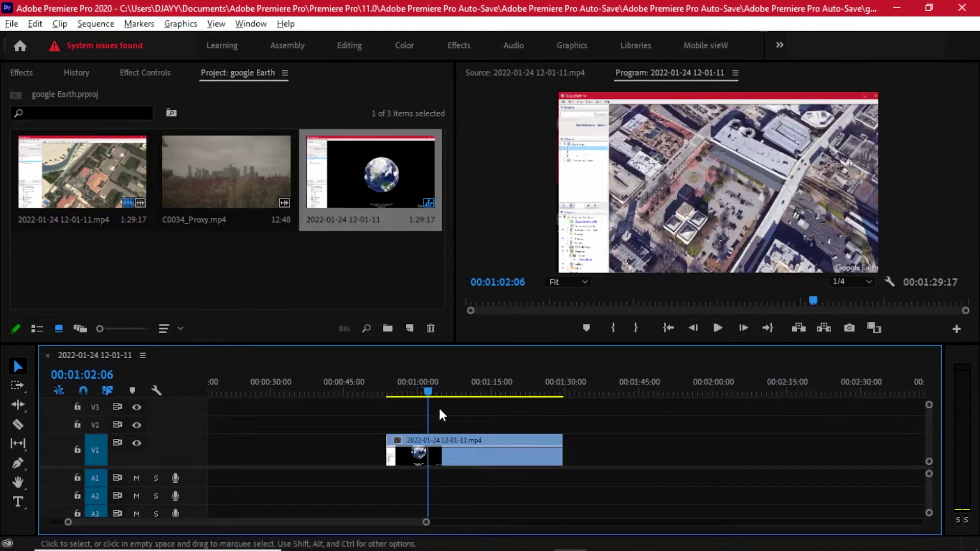
key(c)
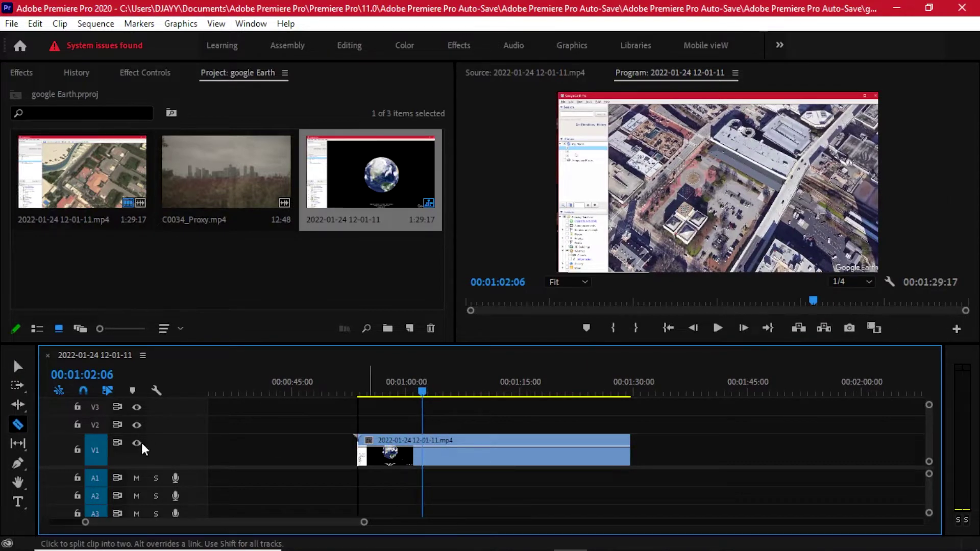
click(423, 440)
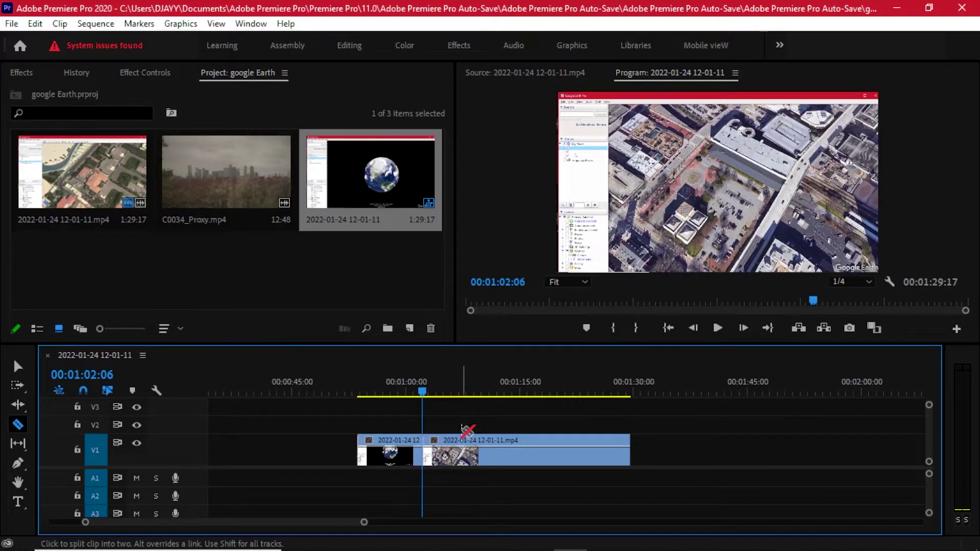
key(v)
drag(449, 455, 709, 449)
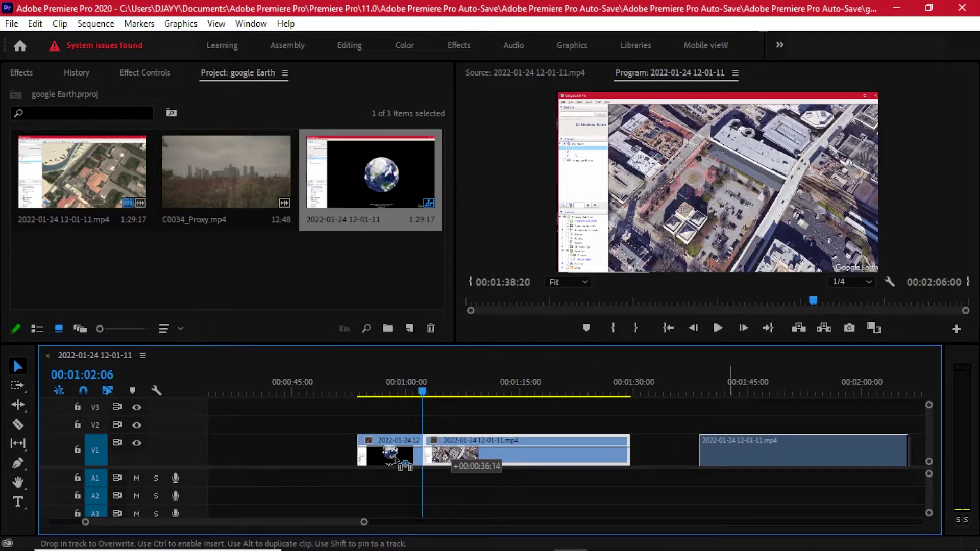
drag(373, 391, 418, 369)
drag(387, 456, 297, 456)
click(303, 391)
Preview C0034_Proxy.mp4, then apply the Crop effect to the globe clip
double_click(257, 179)
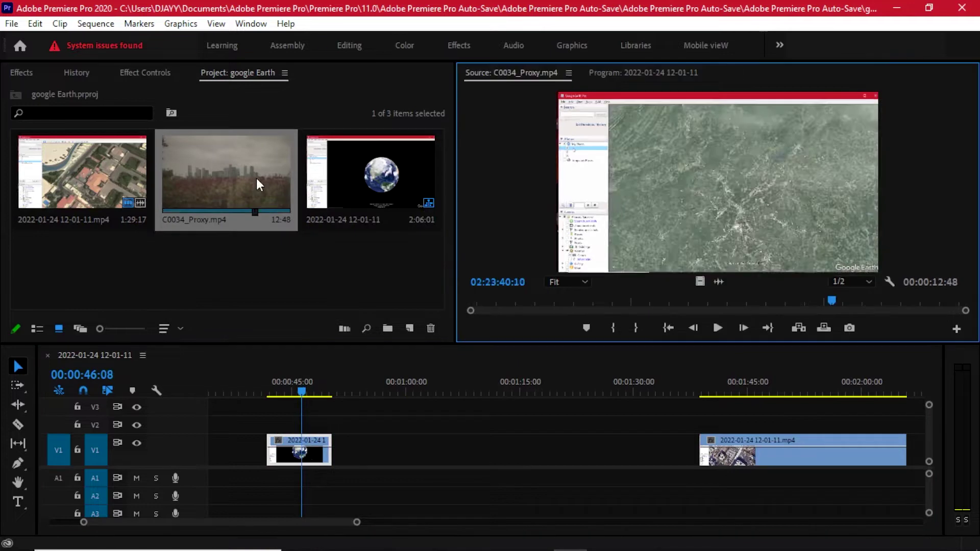
drag(489, 302, 715, 301)
drag(308, 382, 302, 384)
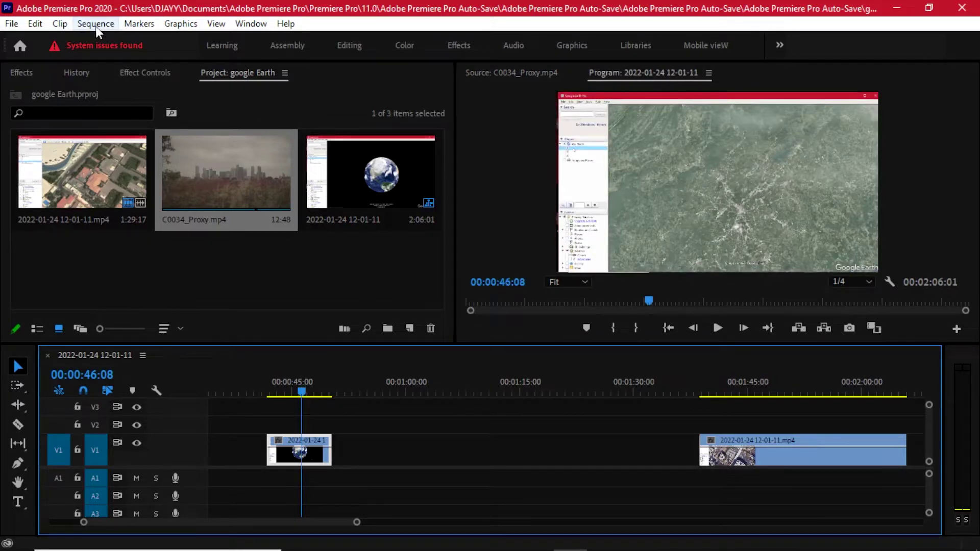
click(139, 72)
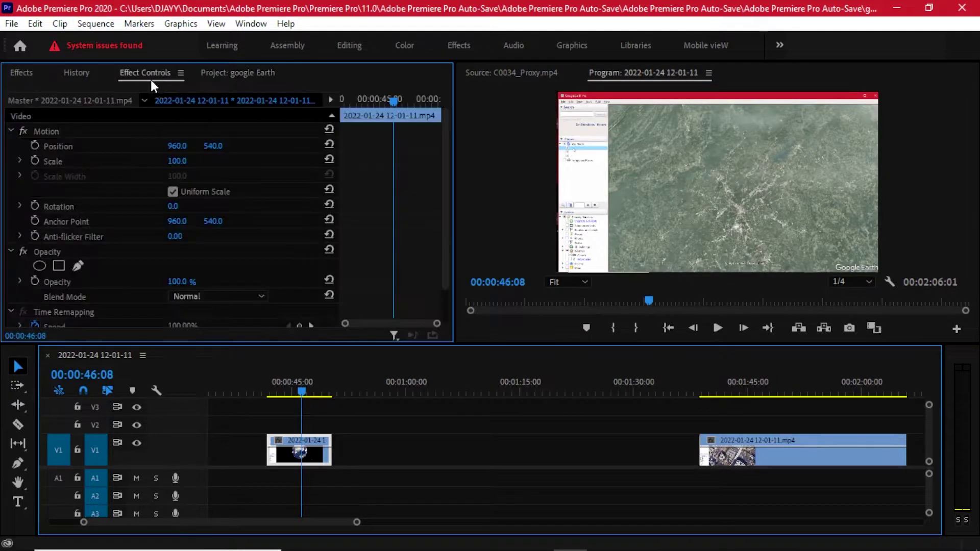
click(21, 72)
click(62, 92)
text(crop)
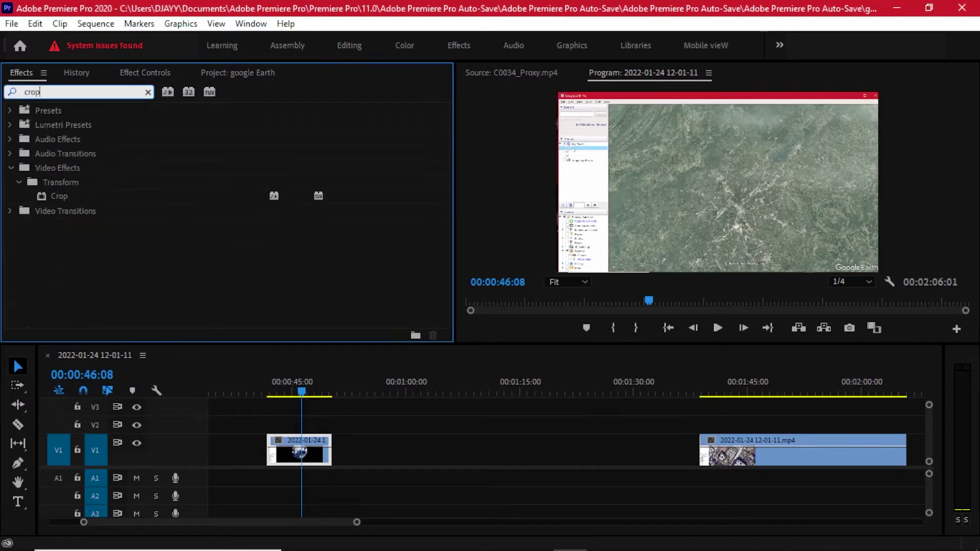
drag(100, 204, 299, 450)
Crop the globe clip 17% left, 8% top and 7% bottom
click(145, 72)
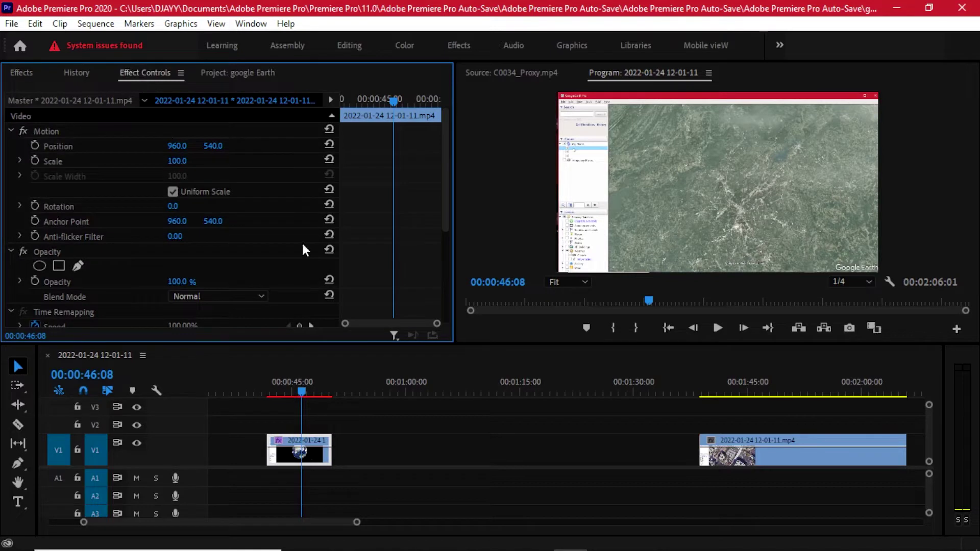
scroll(386, 217, down, 5)
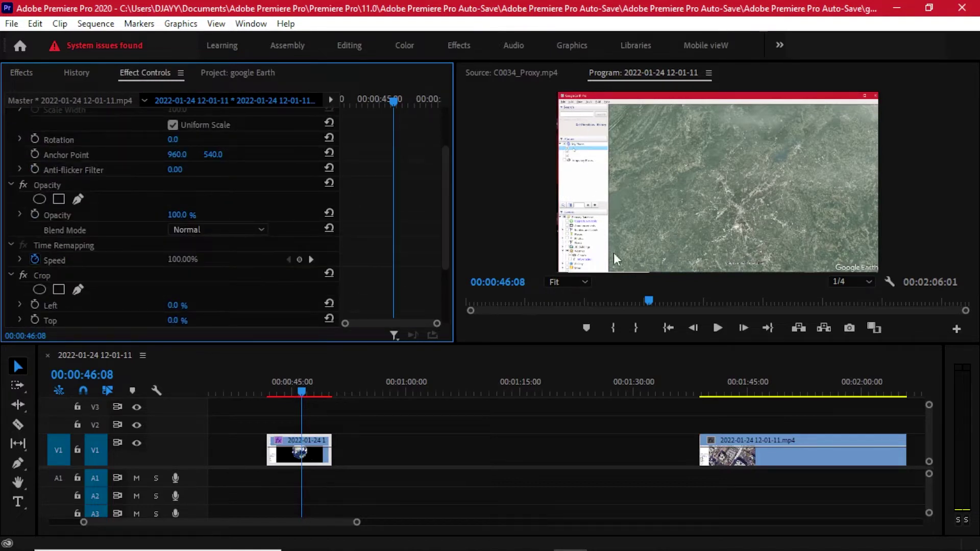
scroll(249, 294, down, 3)
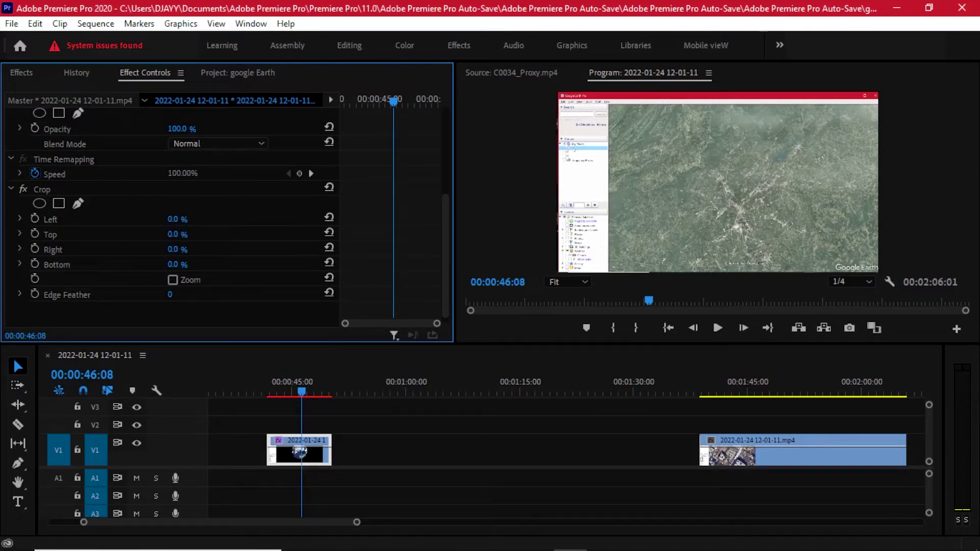
mouse_move(174, 219)
mouse_down()
mouse_move(200, 219)
mouse_move(190, 234)
mouse_move(164, 235)
mouse_move(172, 234)
mouse_up()
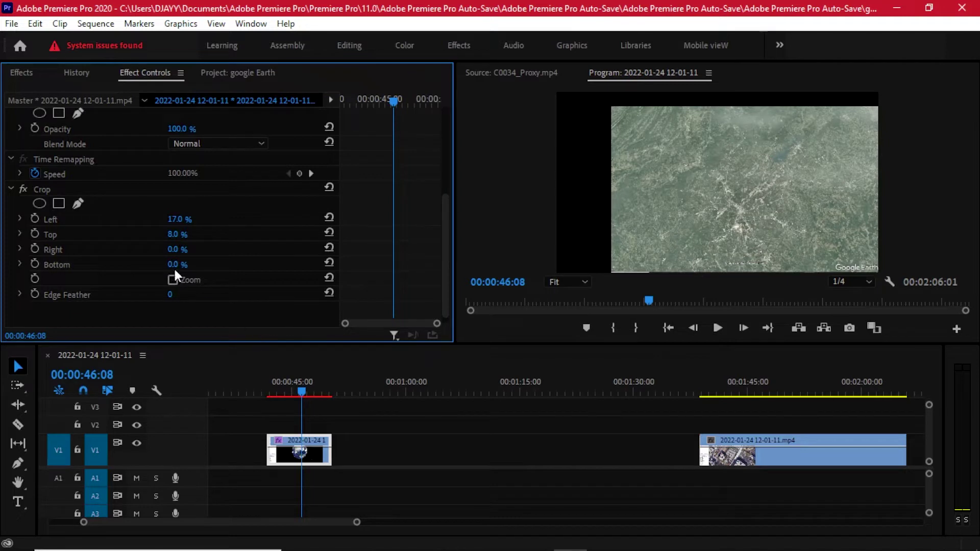
drag(176, 264, 186, 264)
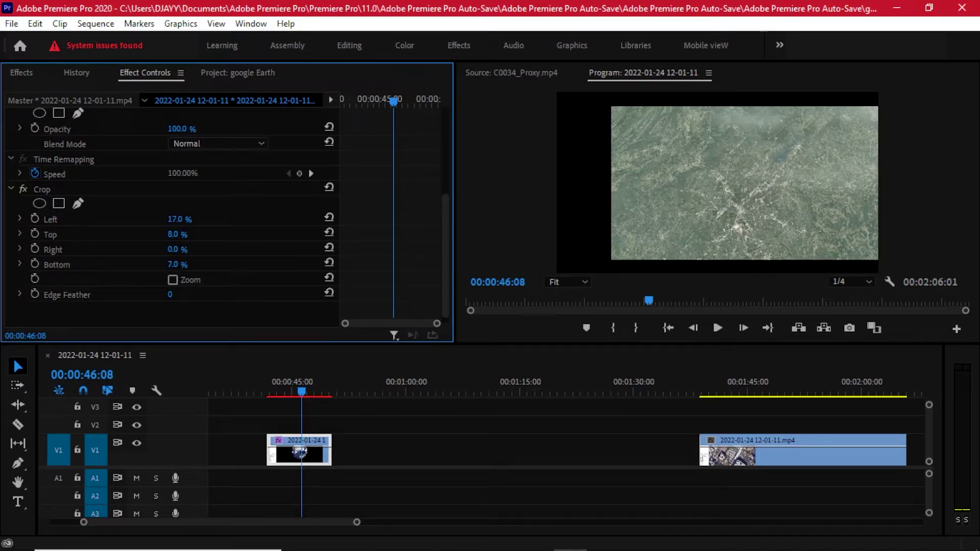
Reposition the globe image and scale it to 121
scroll(153, 207, up, 3)
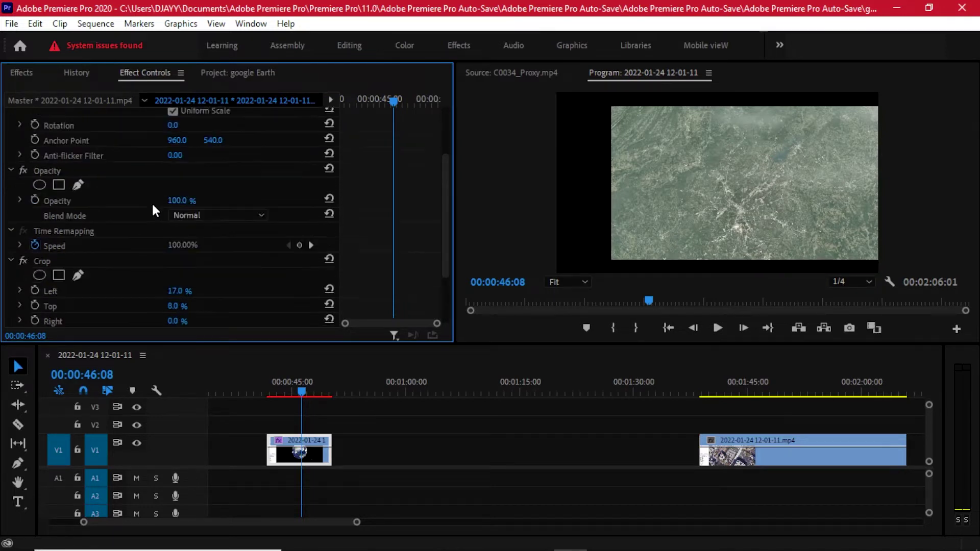
scroll(152, 201, up, 2)
click(69, 131)
mouse_move(817, 173)
mouse_down()
mouse_move(757, 175)
mouse_move(804, 168)
mouse_up()
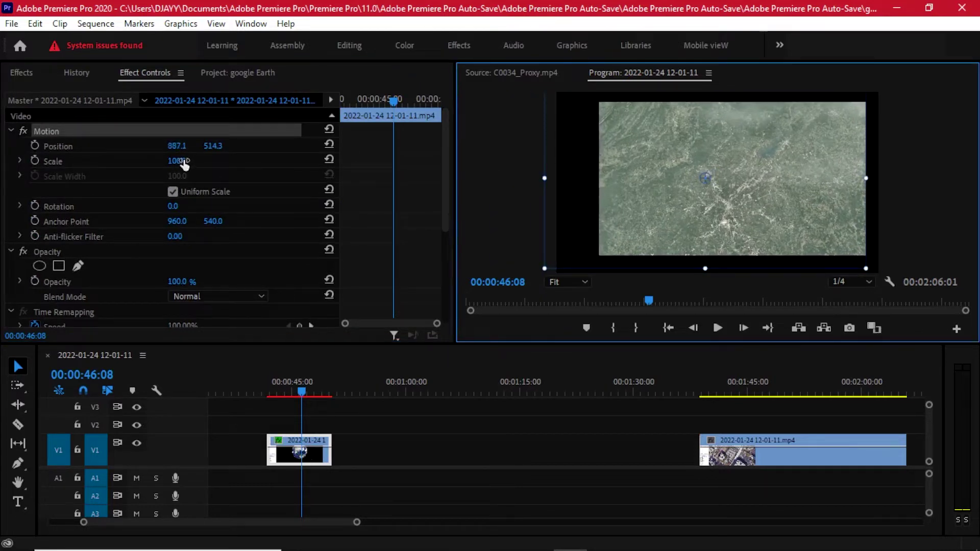
drag(177, 160, 247, 175)
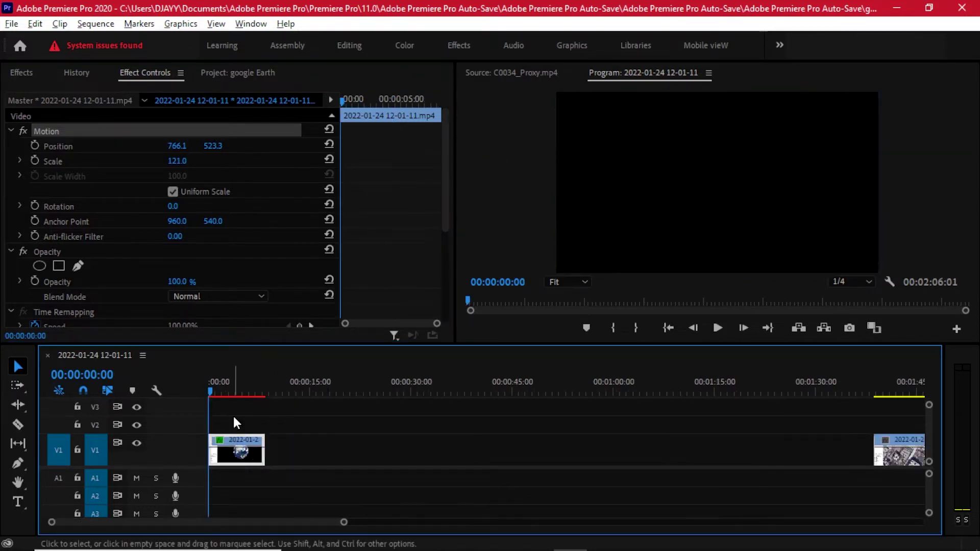
Close the gap, play the sequence from the start, and reselect the globe clip
key(=)
key(space)
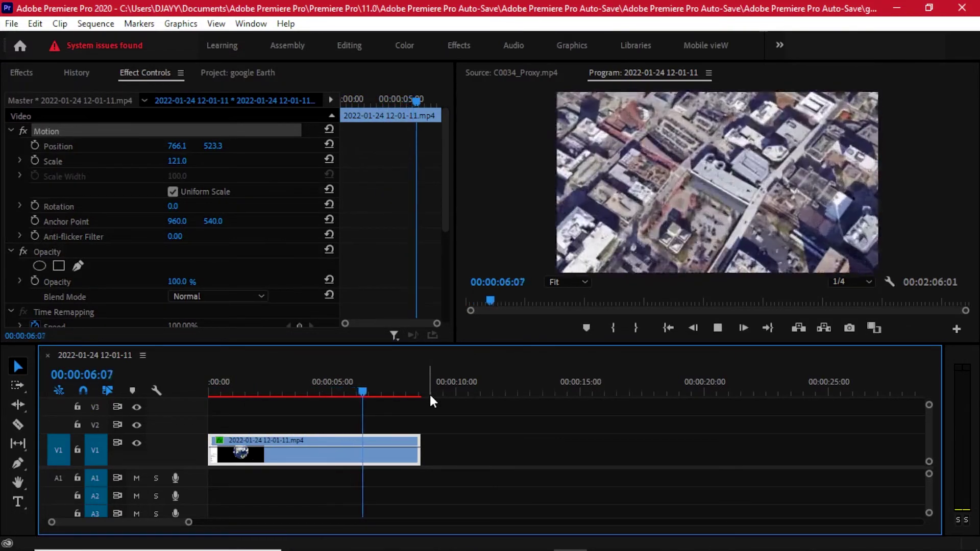
key(space)
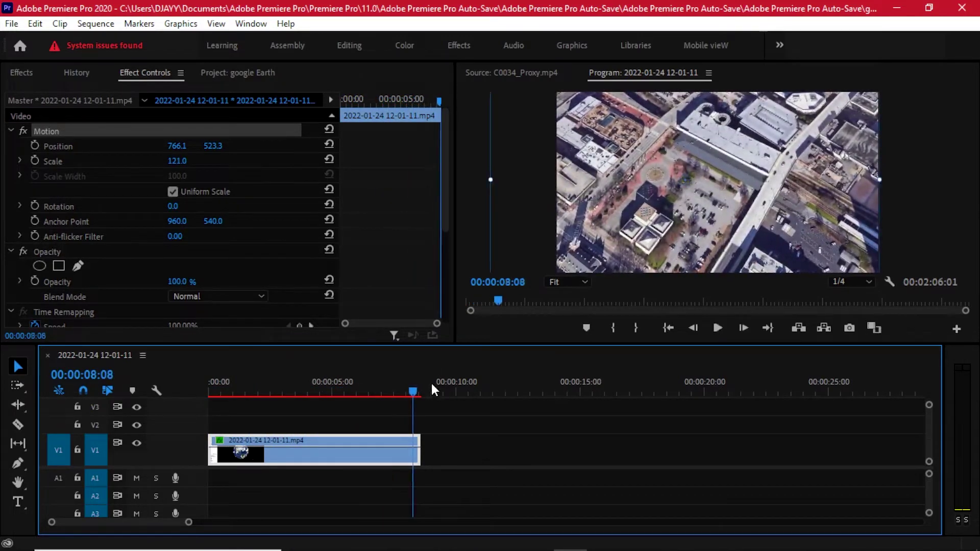
drag(411, 391, 277, 389)
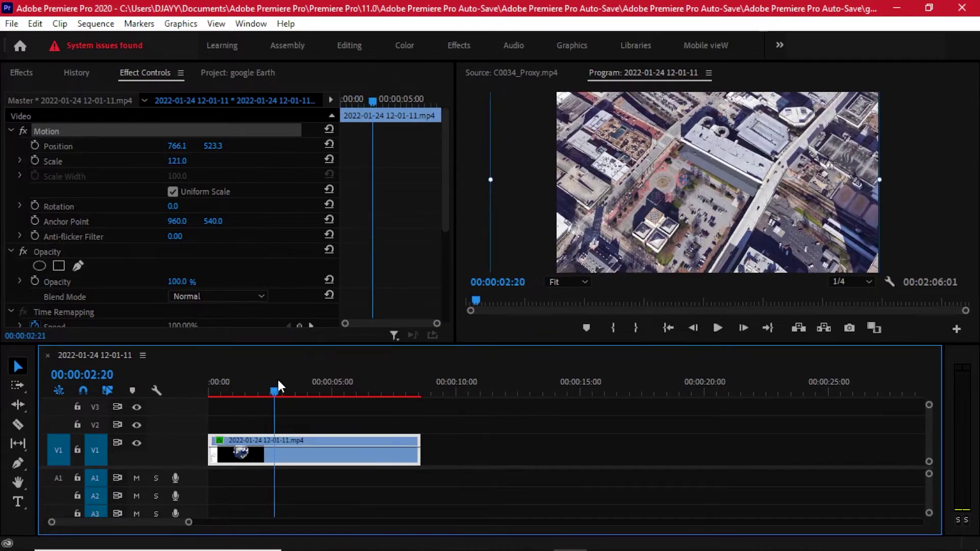
click(549, 448)
click(377, 439)
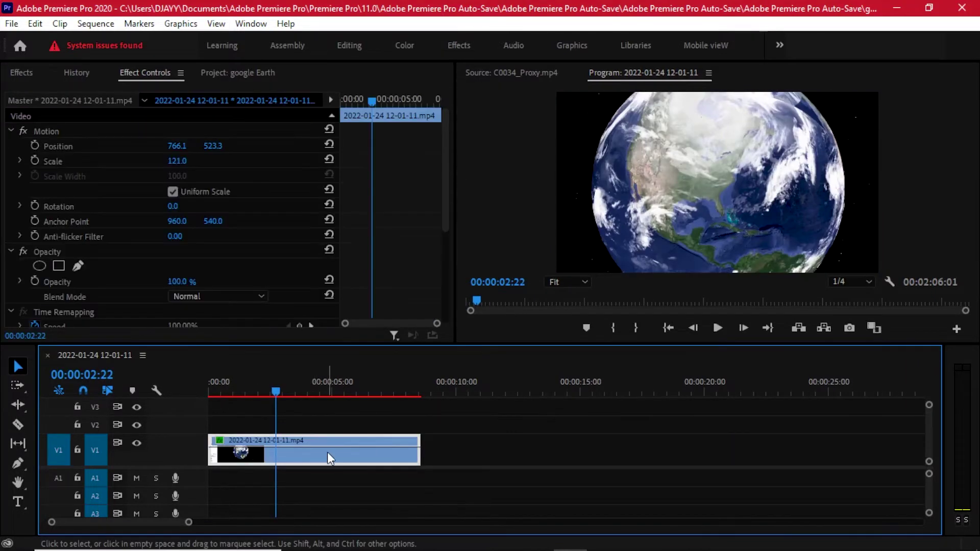
Set the globe clip's speed to 130% and select the later Google Earth clip
right_click(327, 451)
click(398, 428)
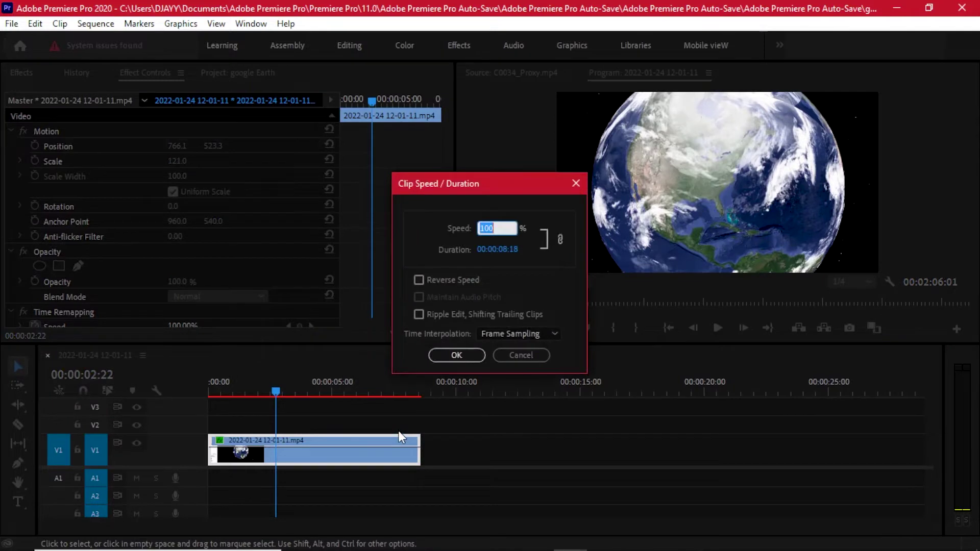
text(130)
key(Return)
drag(364, 380, 362, 381)
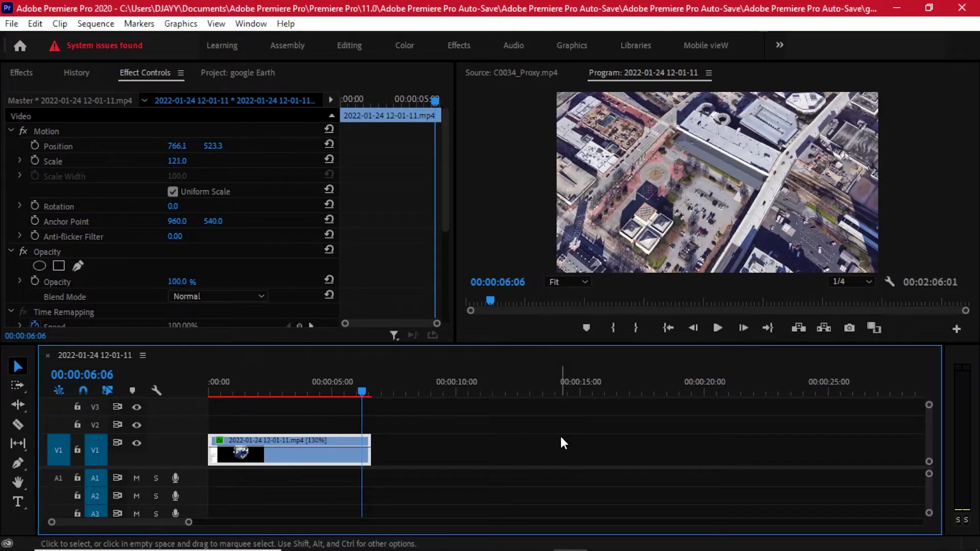
scroll(557, 439, down, 6)
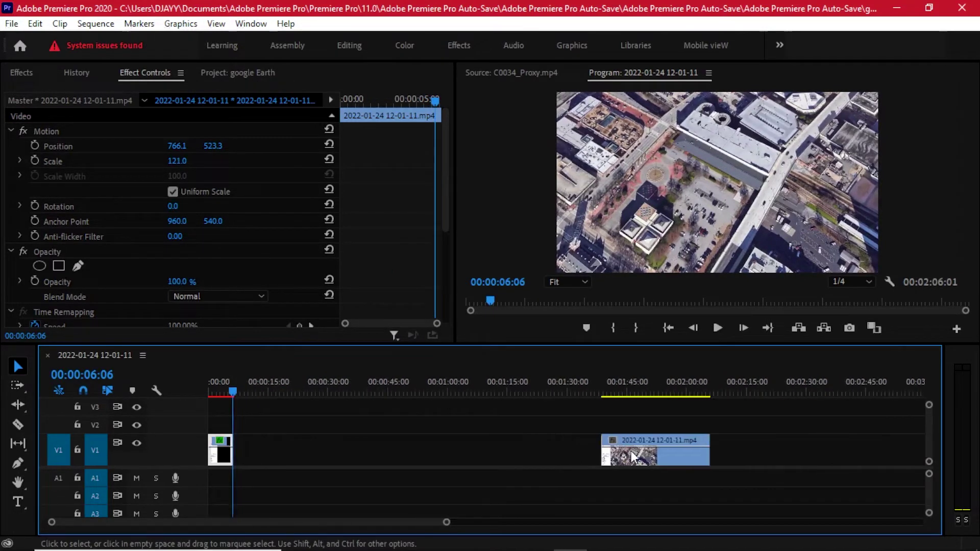
drag(631, 452, 638, 452)
scroll(586, 442, down, 2)
Open C0034_Proxy in Source and mark In and Out points around a skyline section
scroll(222, 454, up, 5)
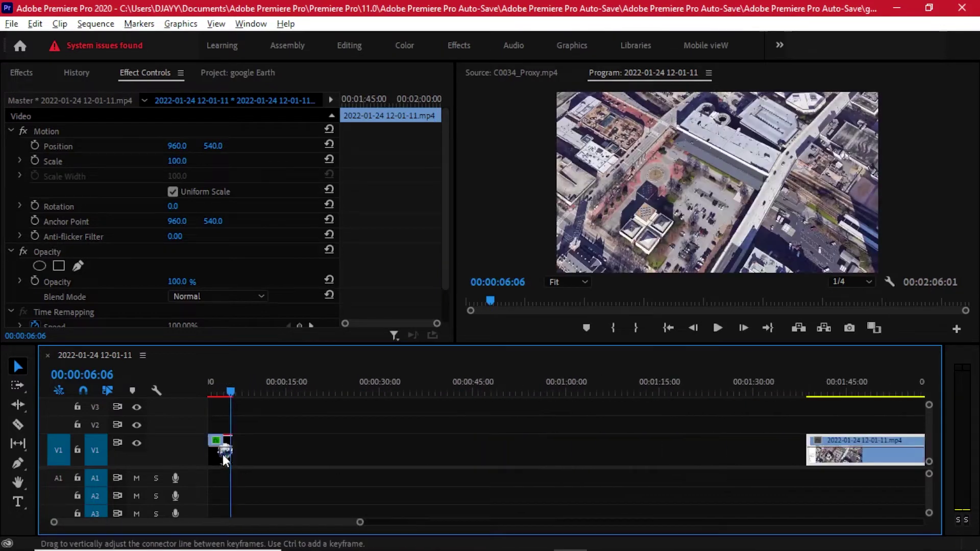
click(250, 74)
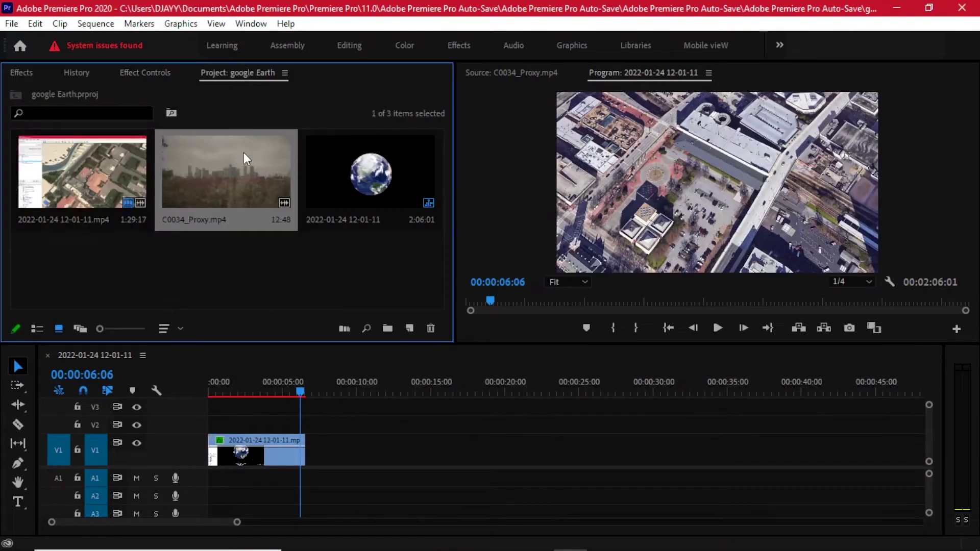
double_click(243, 154)
click(580, 300)
drag(582, 297, 853, 299)
click(613, 328)
click(624, 328)
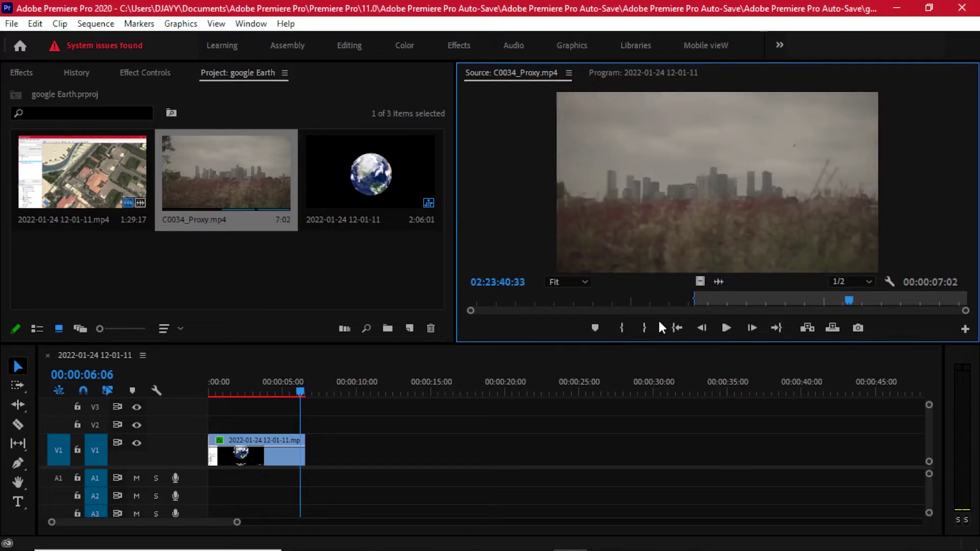
click(644, 328)
Place the skyline section on V1 right after the globe clip, trimming the globe clip to 00:00:05:06
drag(443, 384, 357, 447)
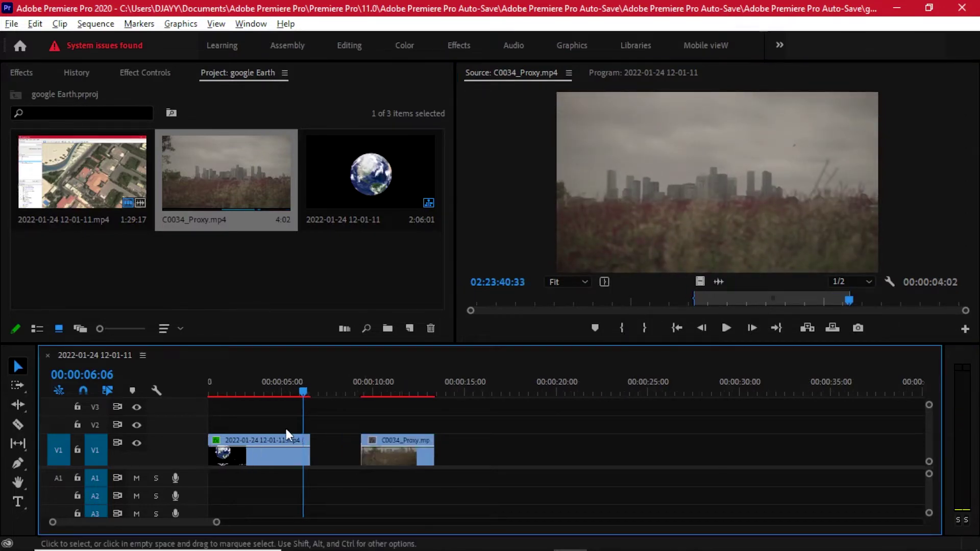
key(=)
click(303, 392)
mouse_move(303, 392)
mouse_down()
mouse_move(314, 392)
mouse_move(268, 392)
mouse_move(286, 399)
mouse_up()
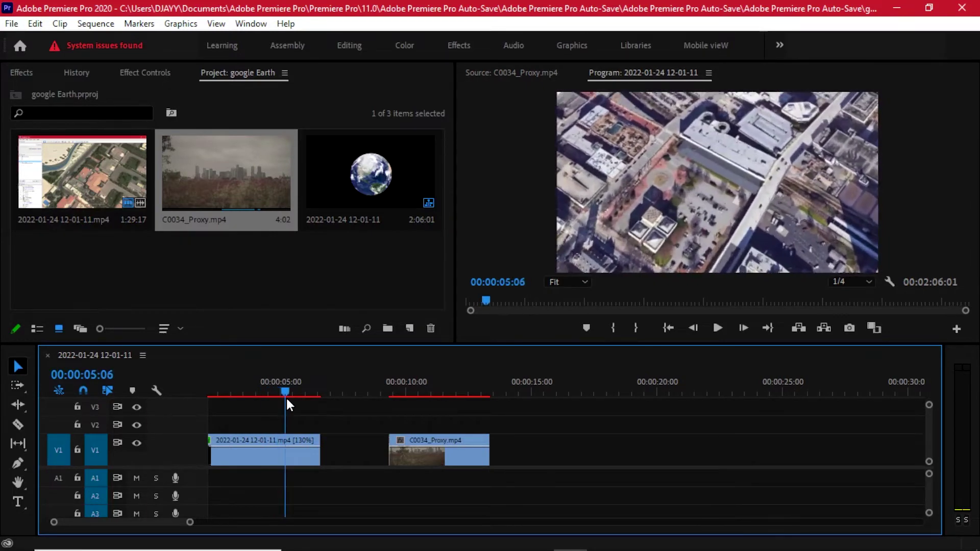
scroll(373, 446, left, 2)
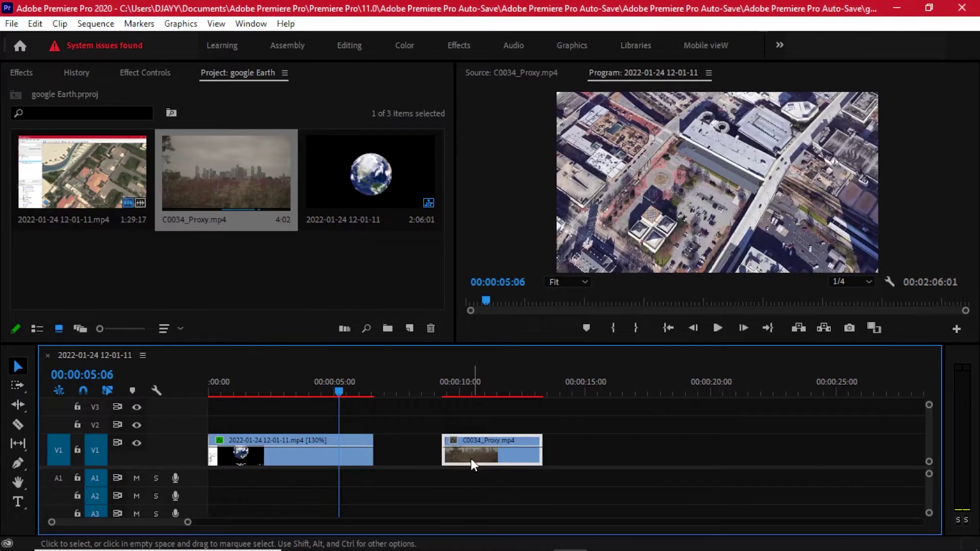
drag(471, 458, 338, 439)
drag(408, 462, 352, 466)
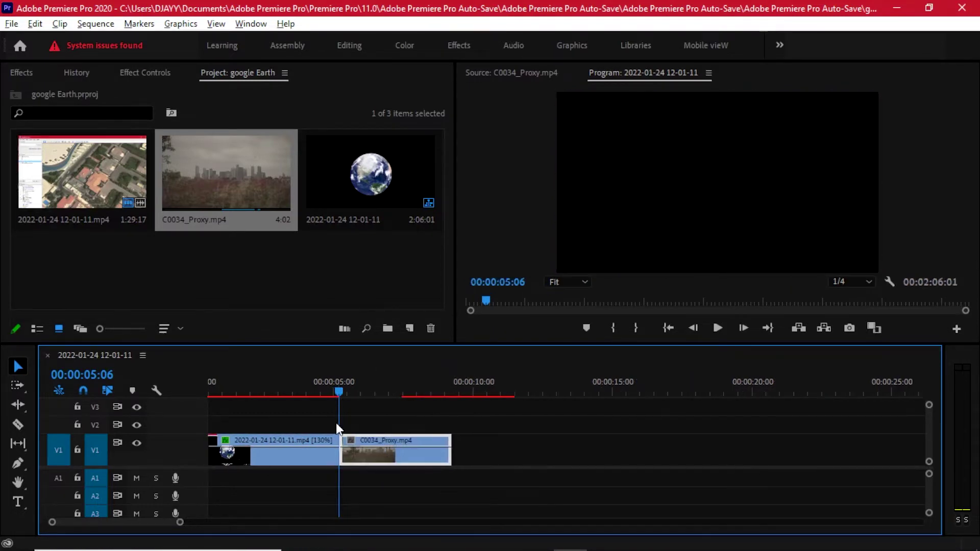
Scale the C0034_Proxy skyline clip to frame size
key(=)
key(-)
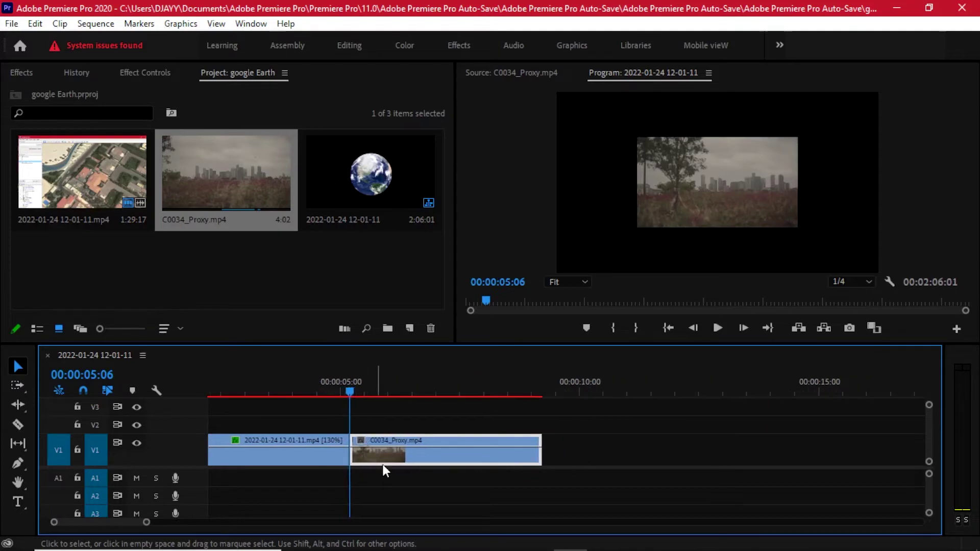
right_click(383, 462)
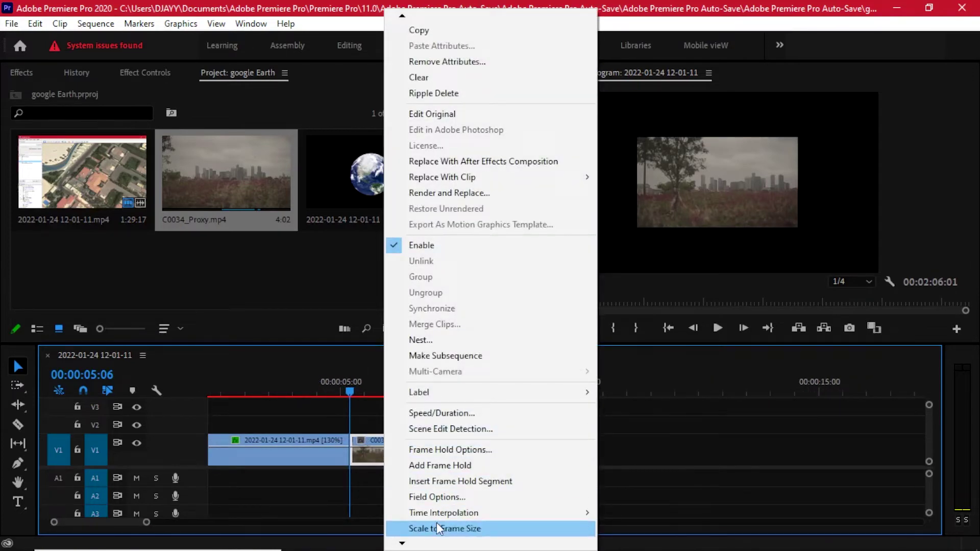
click(436, 527)
Razor-cut the skyline clip at 5:11 and the globe clip at 5:01
click(335, 387)
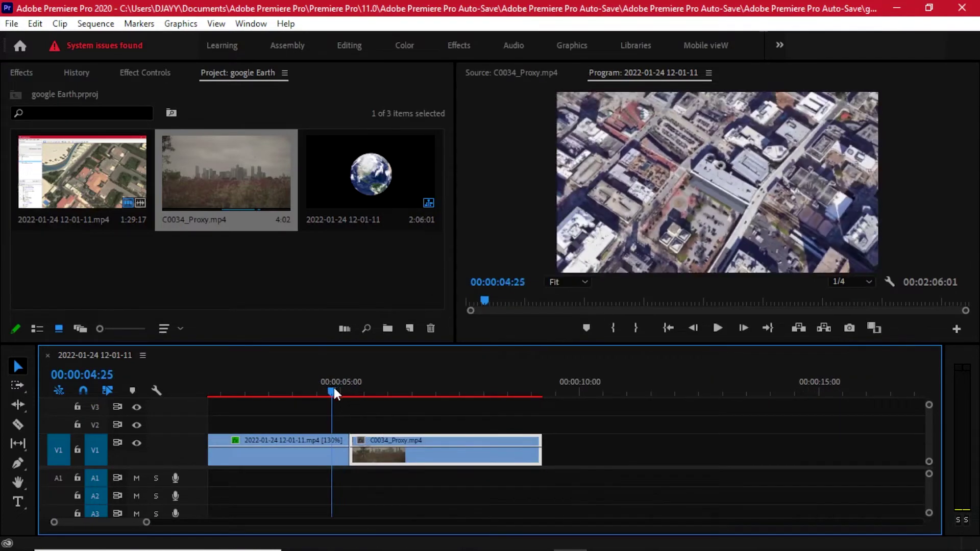
key(=)
drag(422, 384, 447, 387)
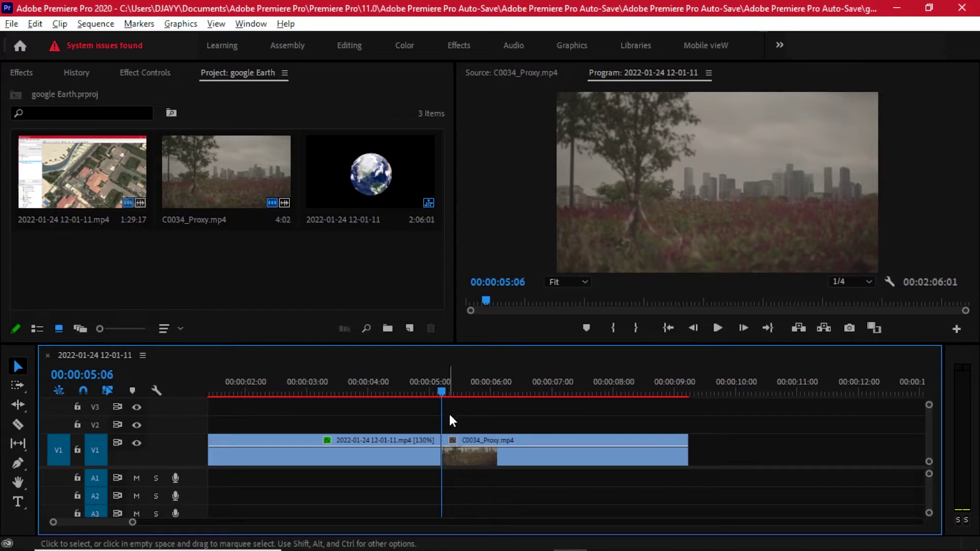
key(=)
key(shift+Right)
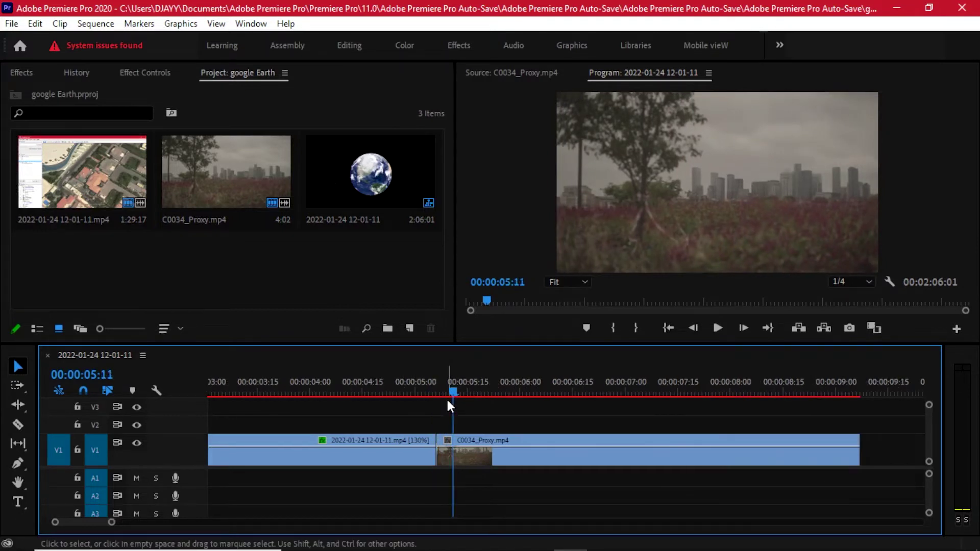
key(c)
click(456, 452)
key(shift+Left)
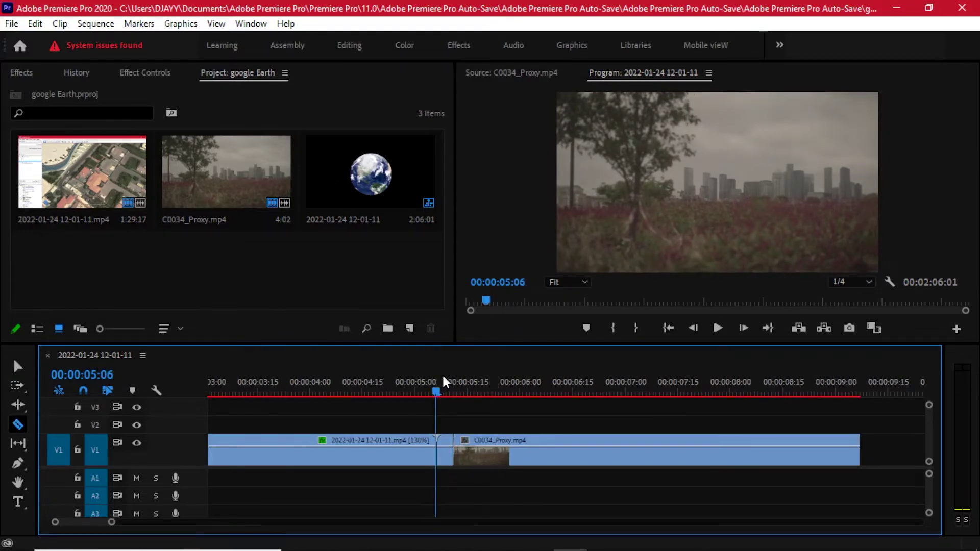
key(shift+Left)
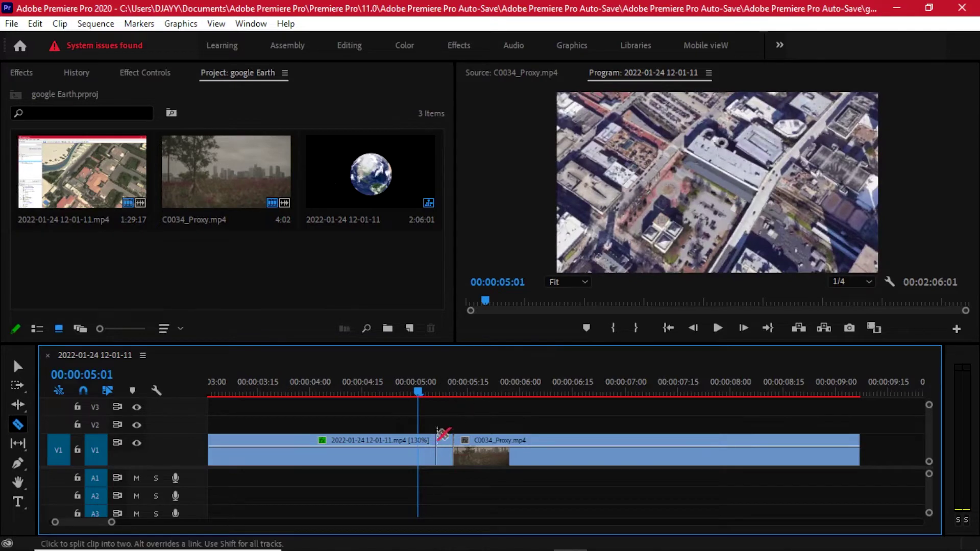
click(420, 449)
Nest the short pieces between the 5:01 and 5:11 cuts into Nested Sequence 01
key(v)
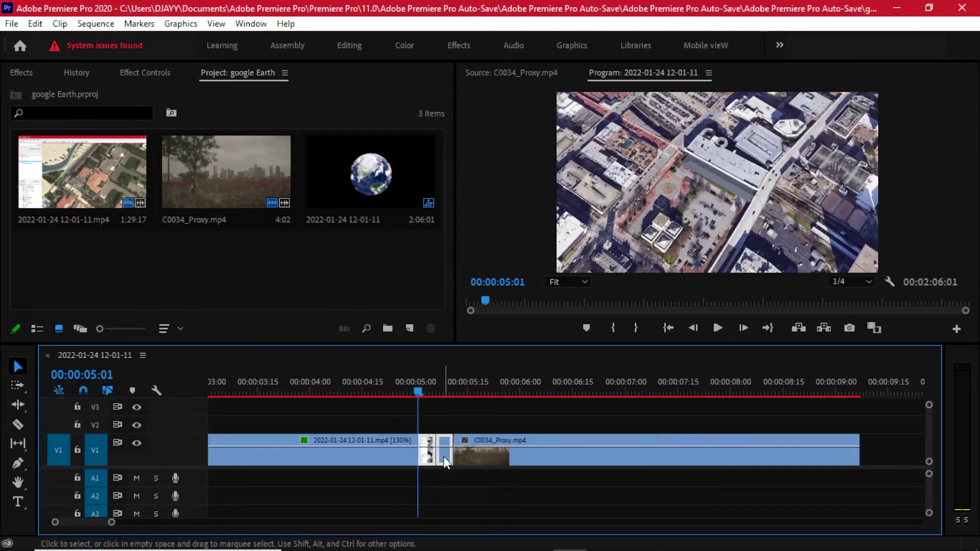
right_click(443, 456)
mouse_move(501, 418)
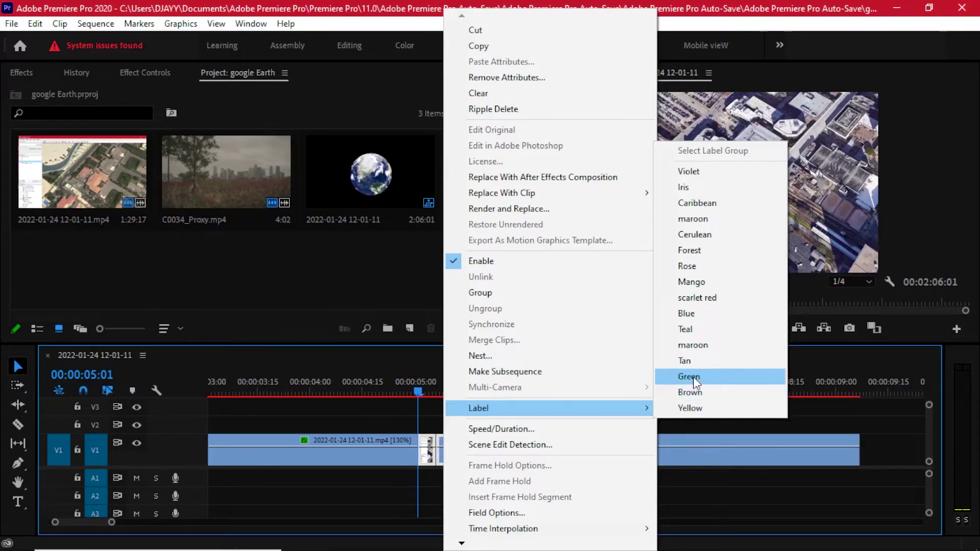
click(516, 355)
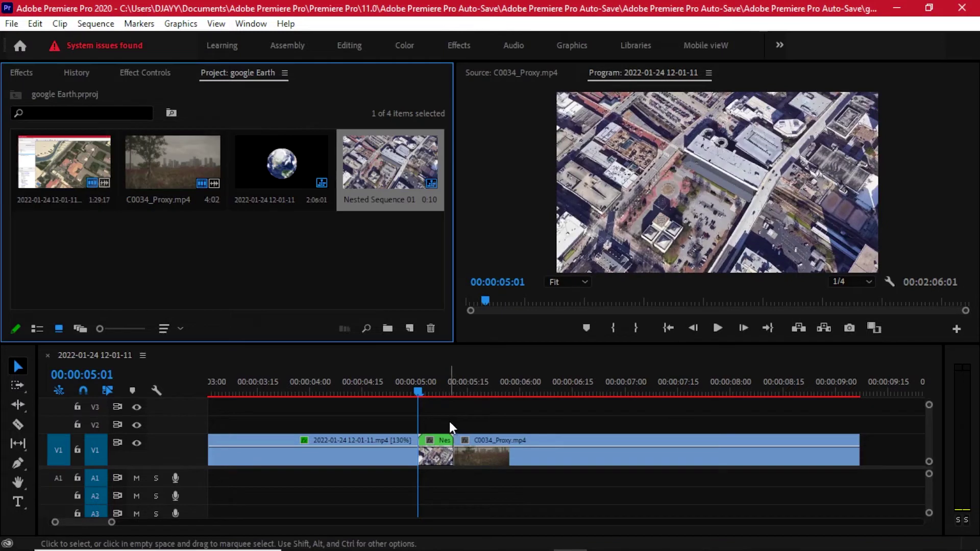
Apply Brightness & Contrast to the nested clip with the playhead at 5:06
click(435, 392)
click(21, 72)
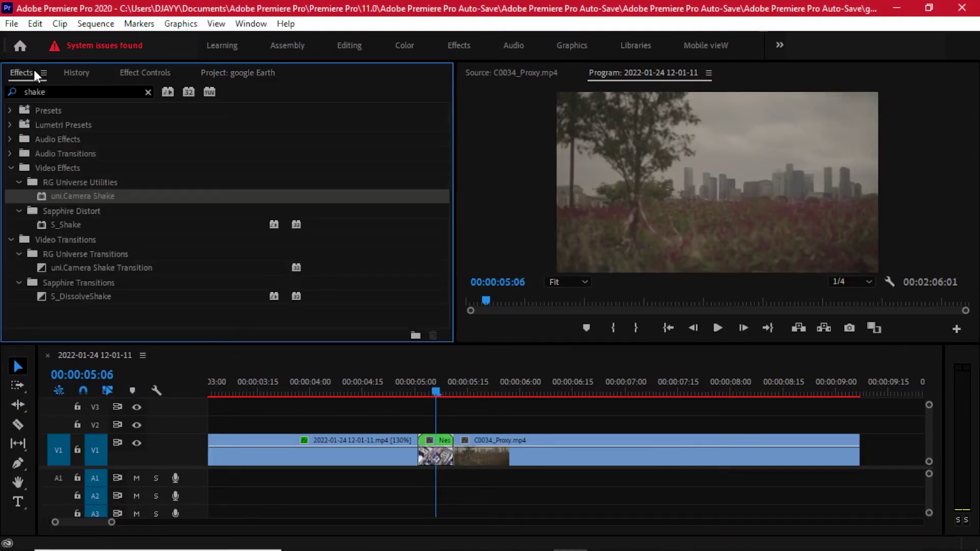
click(30, 92)
text(bright)
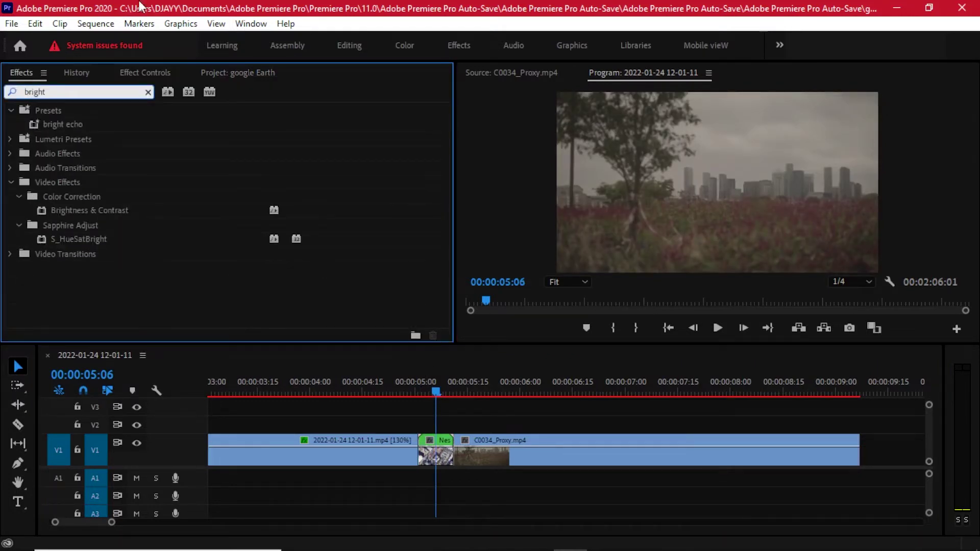
drag(89, 210, 435, 451)
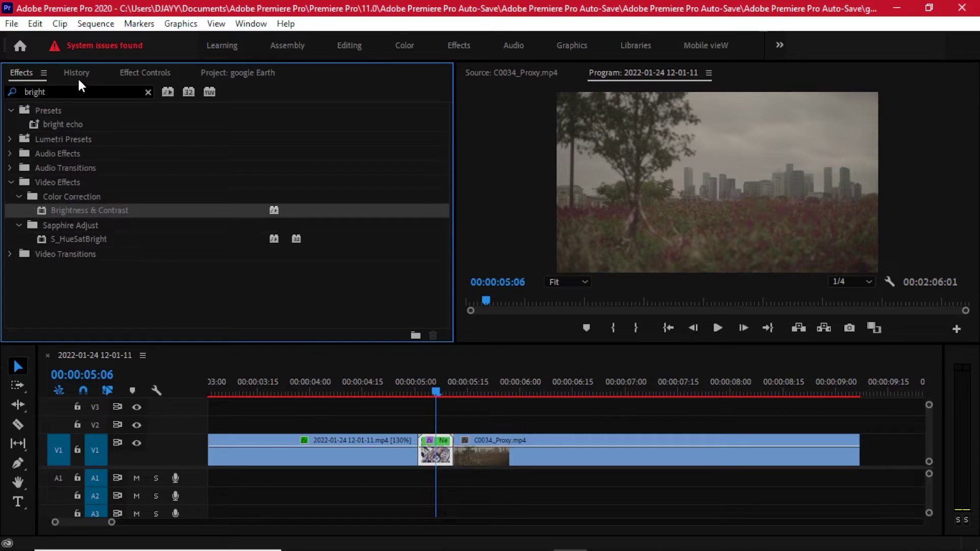
Search 'shake' and apply uni.Camera Shake to the nested clip
double_click(56, 90)
text(shake)
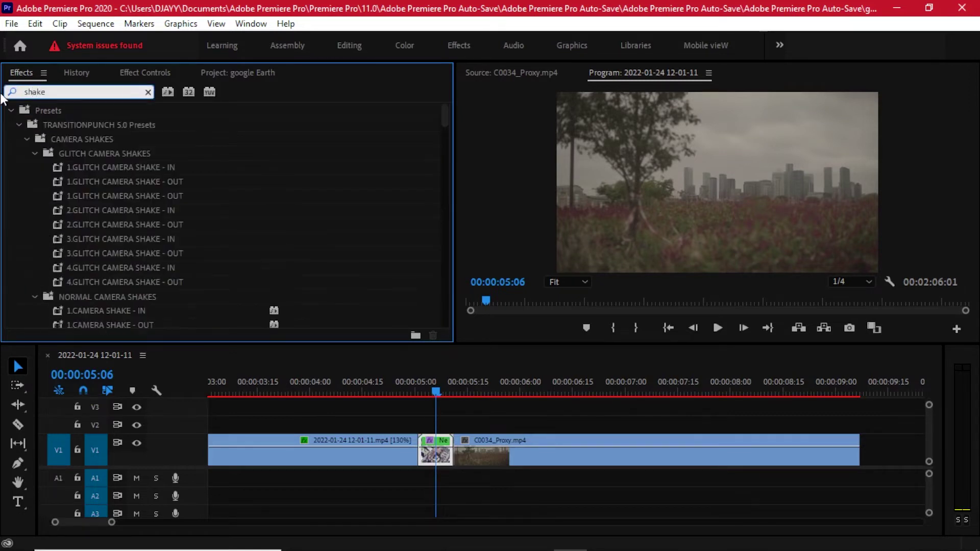
click(9, 110)
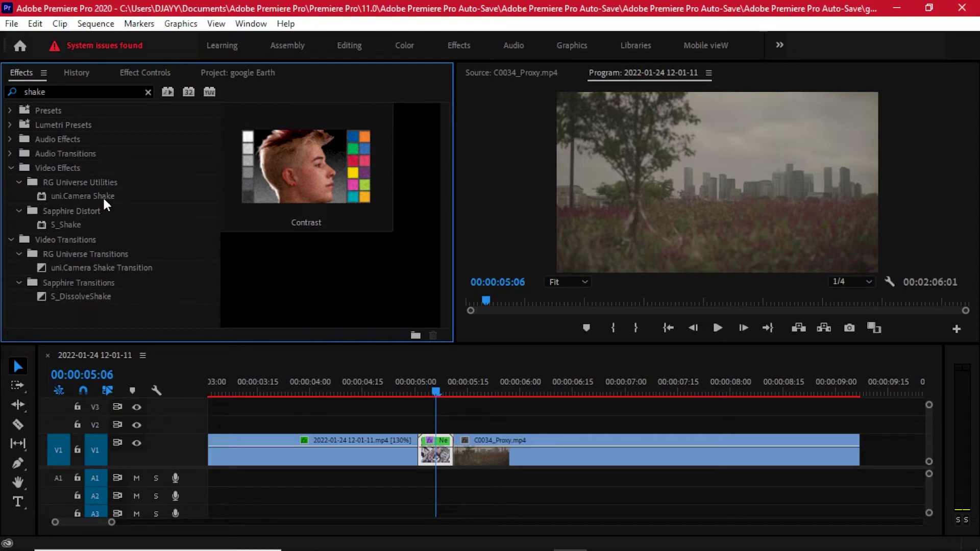
double_click(72, 196)
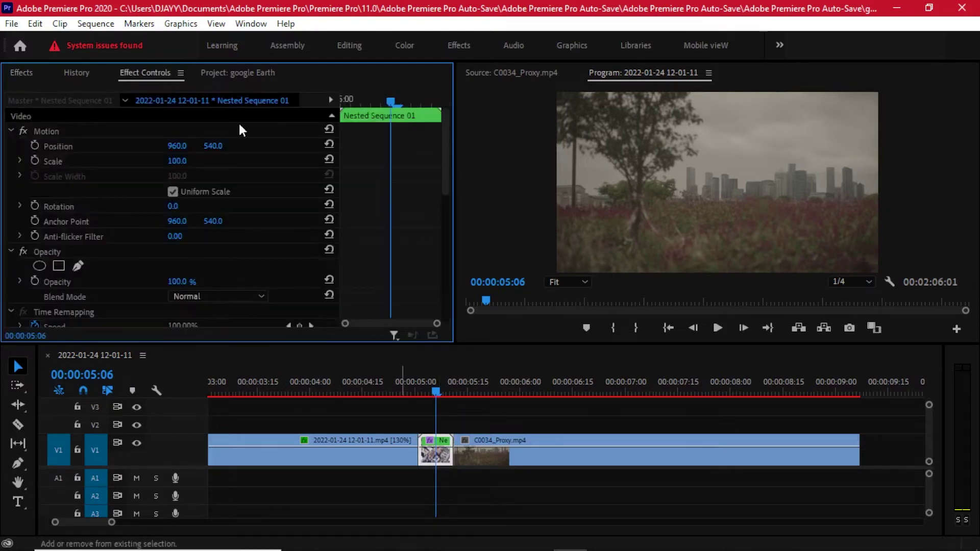
scroll(462, 286, down, 3)
scroll(384, 235, down, 5)
scroll(383, 234, up, 1)
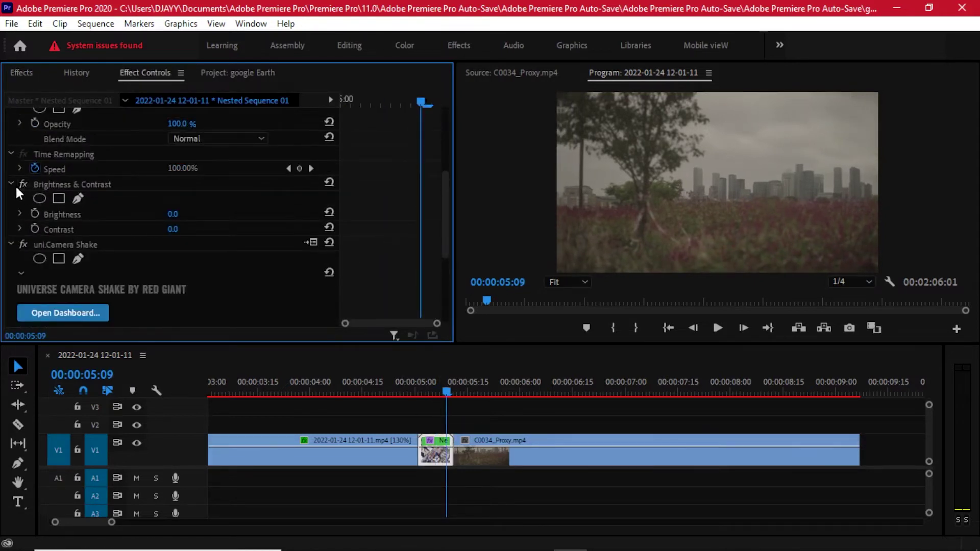
Keyframe Brightness & Contrast's Brightness at 100 at 5:06
click(62, 186)
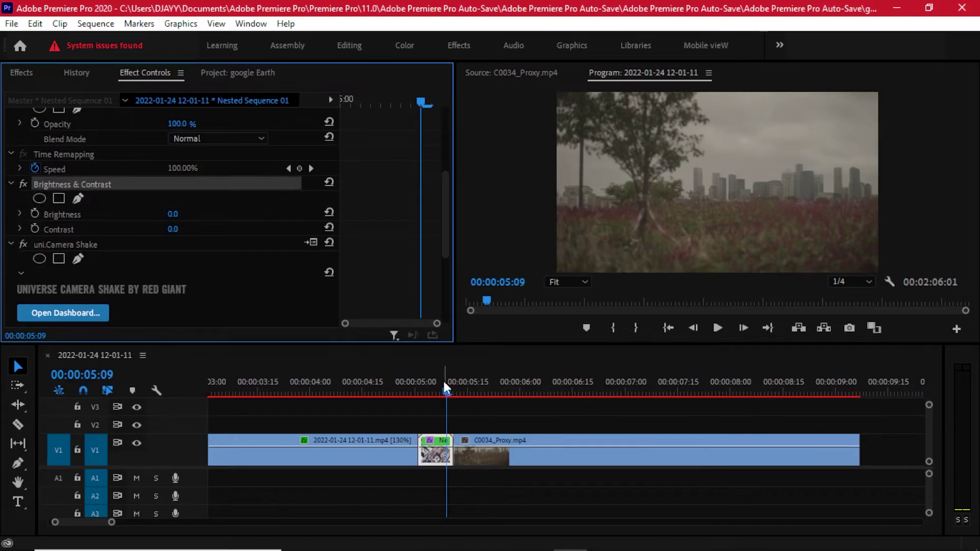
drag(443, 382, 424, 379)
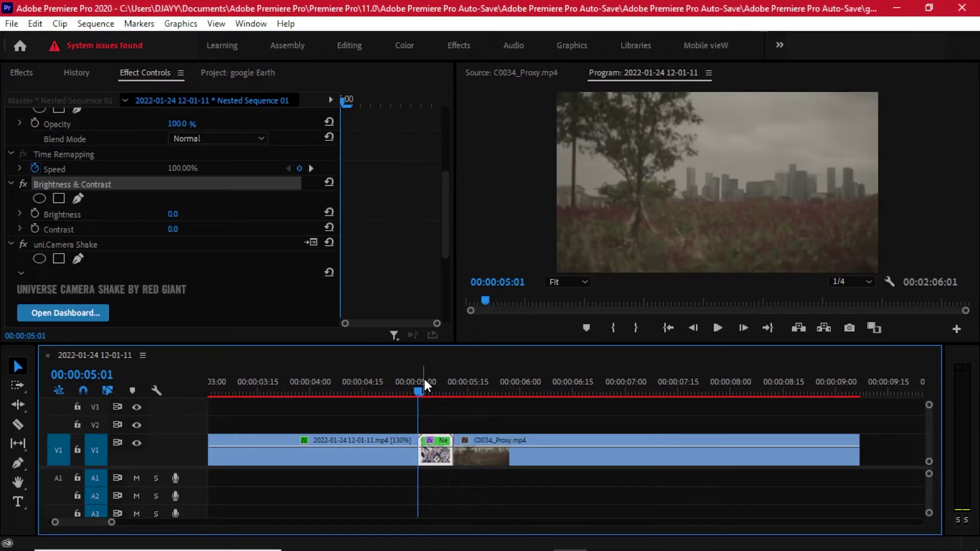
key(shift+Right)
click(33, 213)
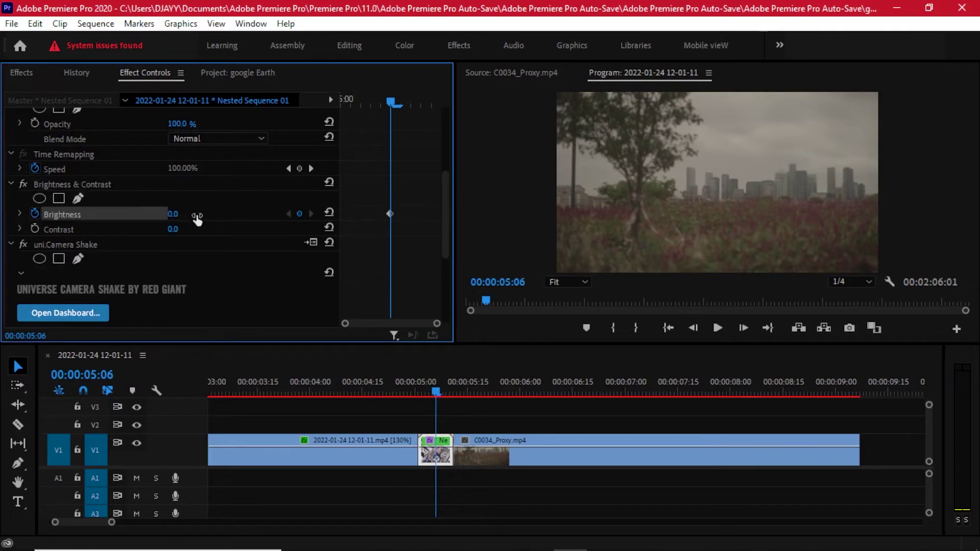
click(184, 214)
text(100)
key(Return)
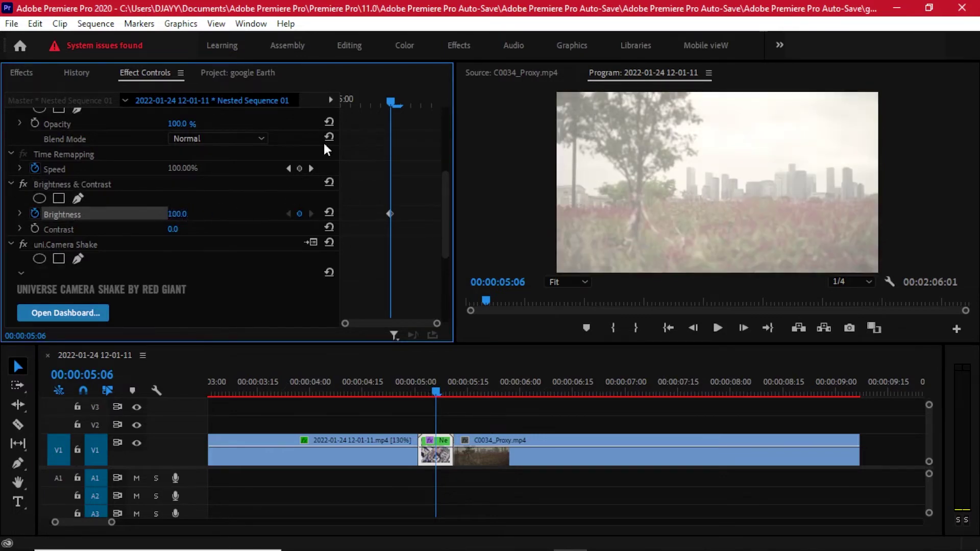
Add a 0.0 Brightness keyframe, shift it later, and preview the flash
click(350, 99)
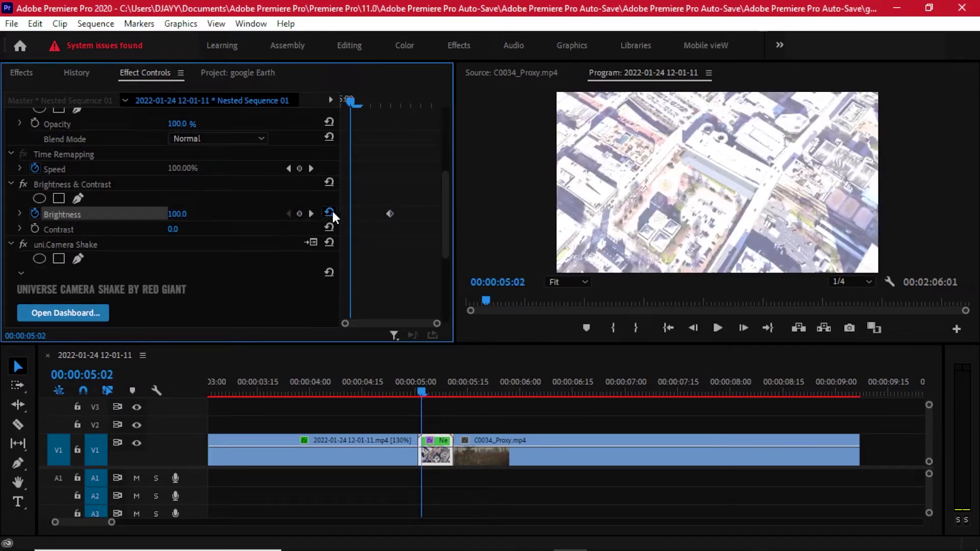
drag(350, 101, 426, 107)
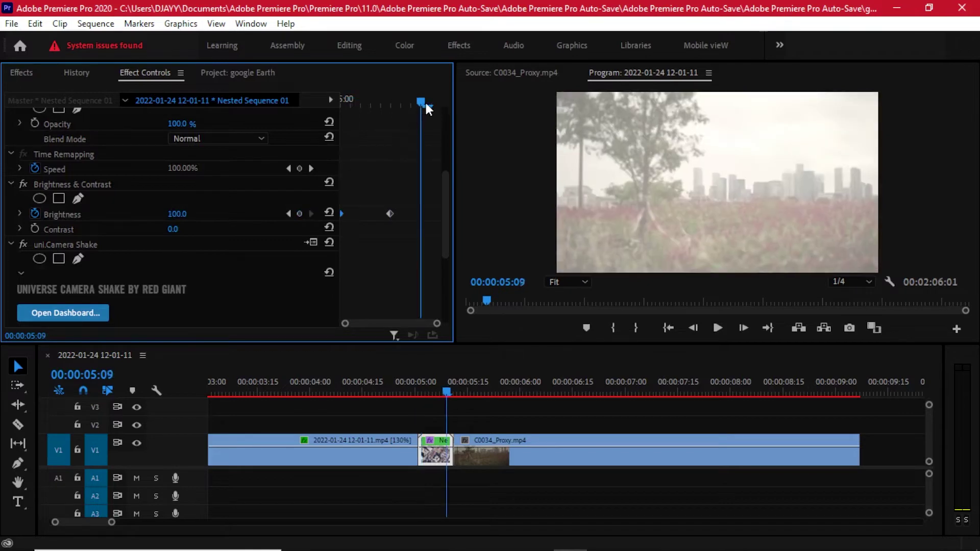
click(330, 212)
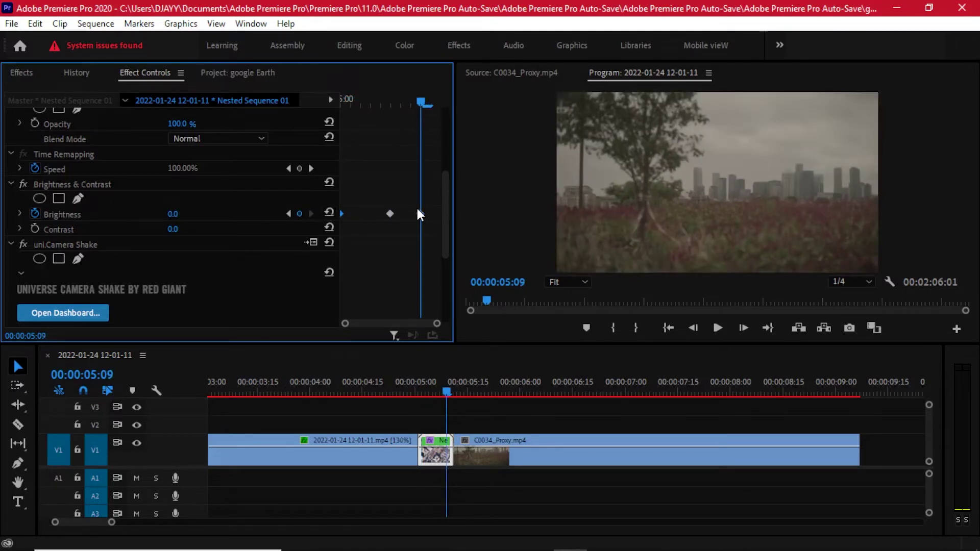
drag(421, 214, 447, 214)
mouse_move(432, 394)
mouse_down()
mouse_move(412, 384)
mouse_move(439, 384)
mouse_move(442, 396)
mouse_move(424, 392)
mouse_move(432, 392)
mouse_up()
Duplicate Brightness & Contrast with Ctrl+C/Ctrl+V and place the copy above uni.Camera Shake
click(72, 184)
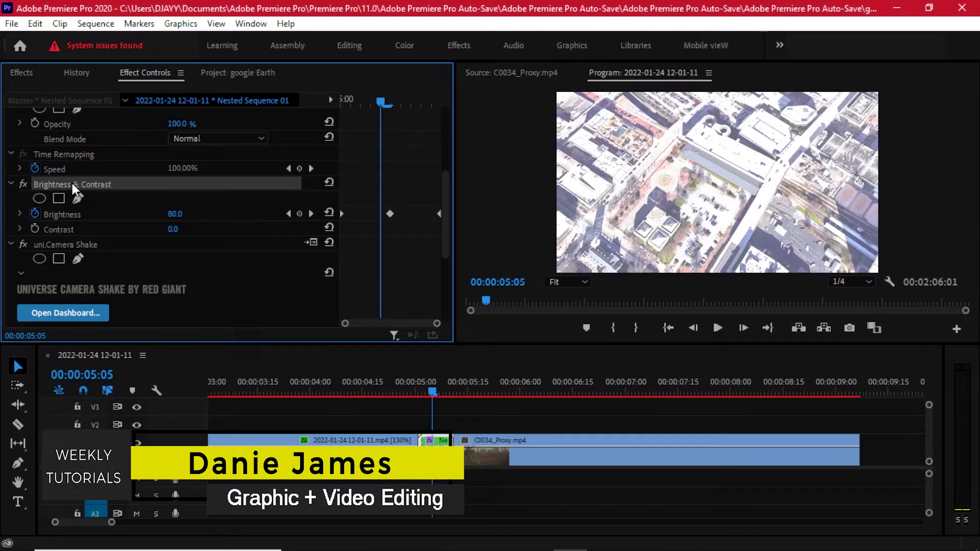
key(ctrl+c)
key(ctrl+v)
click(11, 244)
drag(87, 254, 101, 240)
Expand uni.Camera Shake's Shake Controls and play the transition from 4:10
scroll(204, 295, down, 1)
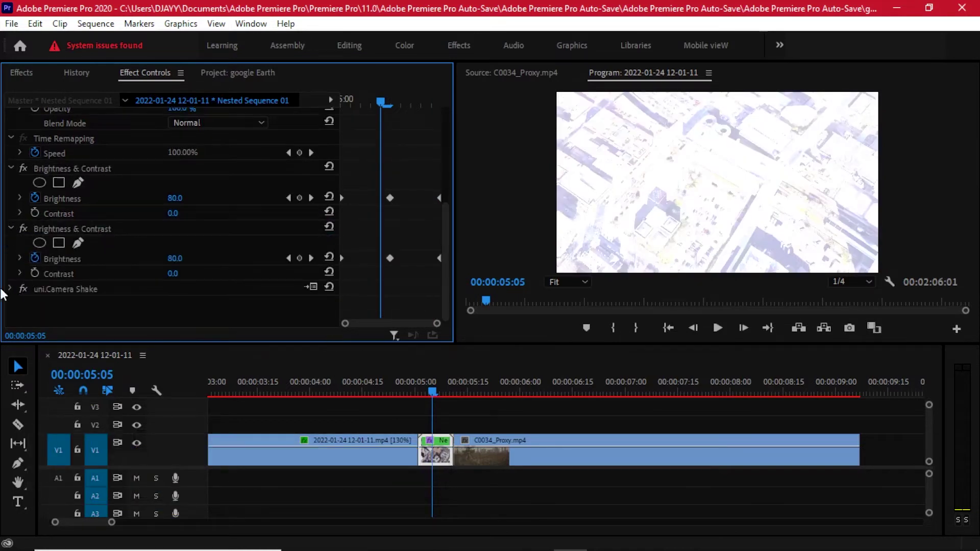
click(10, 289)
scroll(147, 286, down, 5)
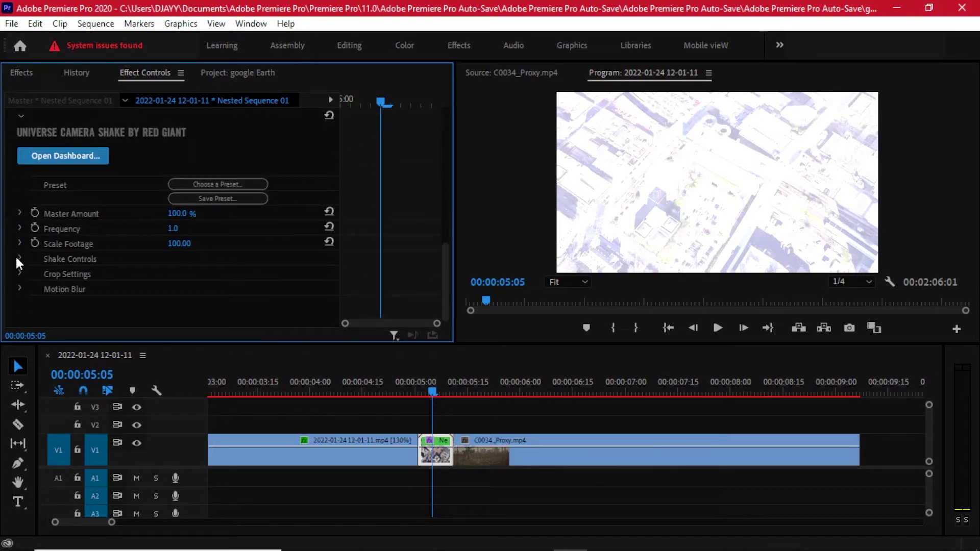
click(20, 259)
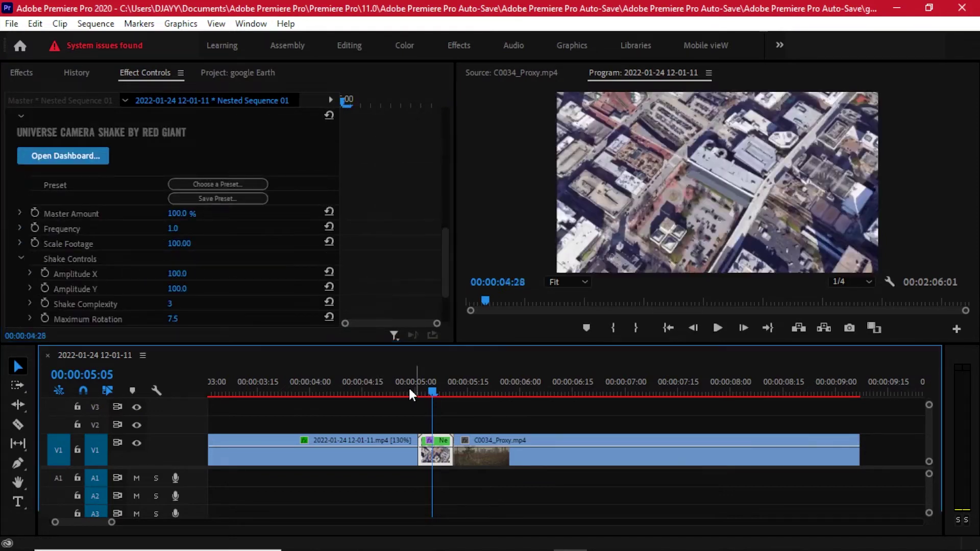
drag(409, 387, 344, 387)
key(minus)
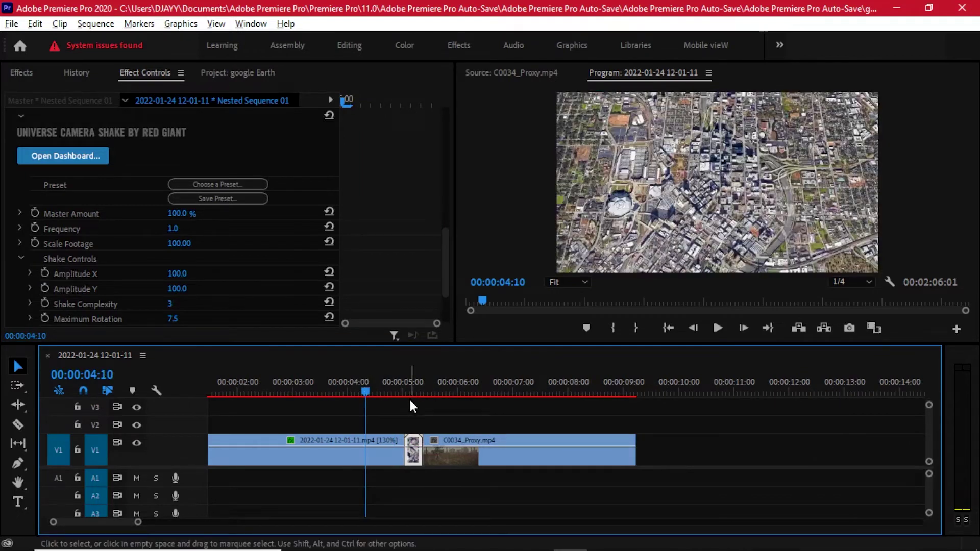
key(space)
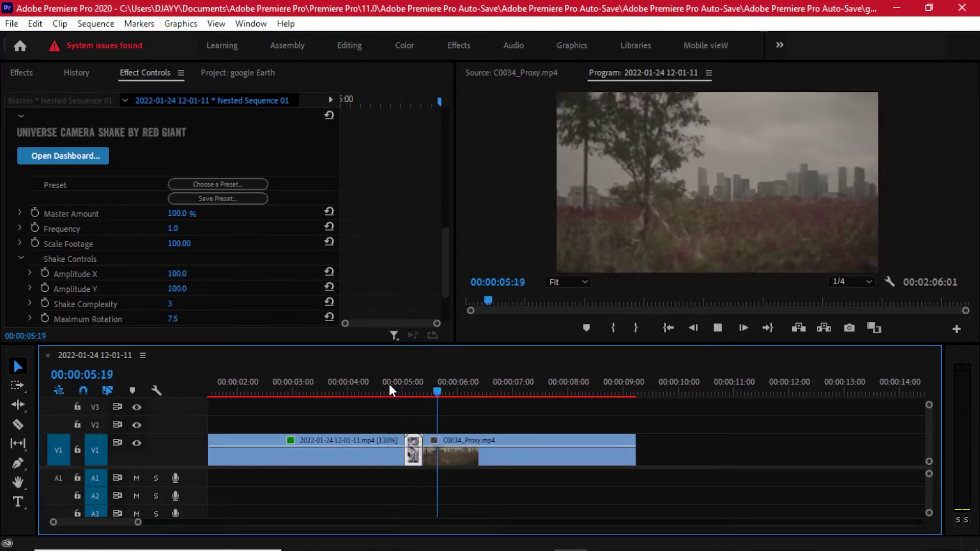
click(391, 383)
Apply Gaussian Blur to the nested clip with Blurriness 15.0 and Repeat Edge Pixels
drag(392, 382, 419, 380)
key(equal)
key(equal)
click(23, 72)
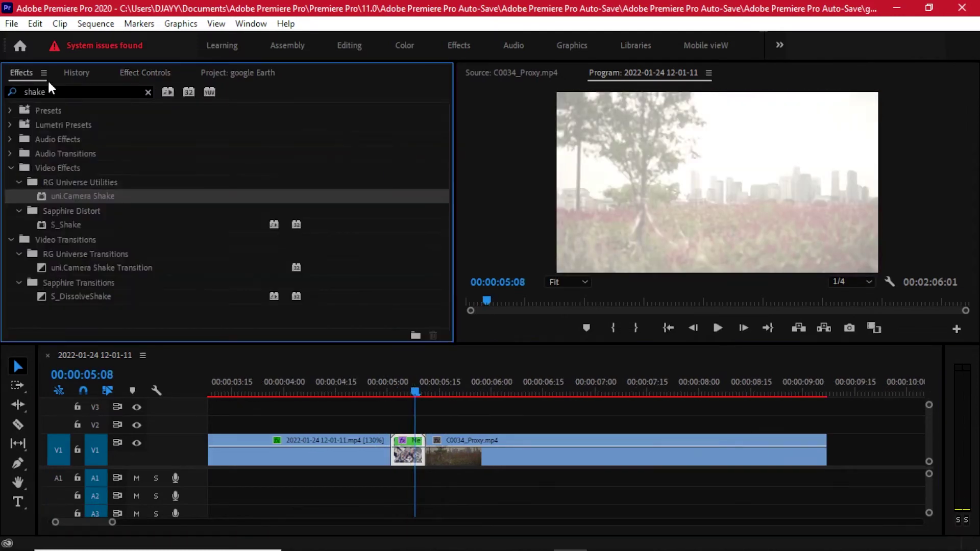
text(gauss)
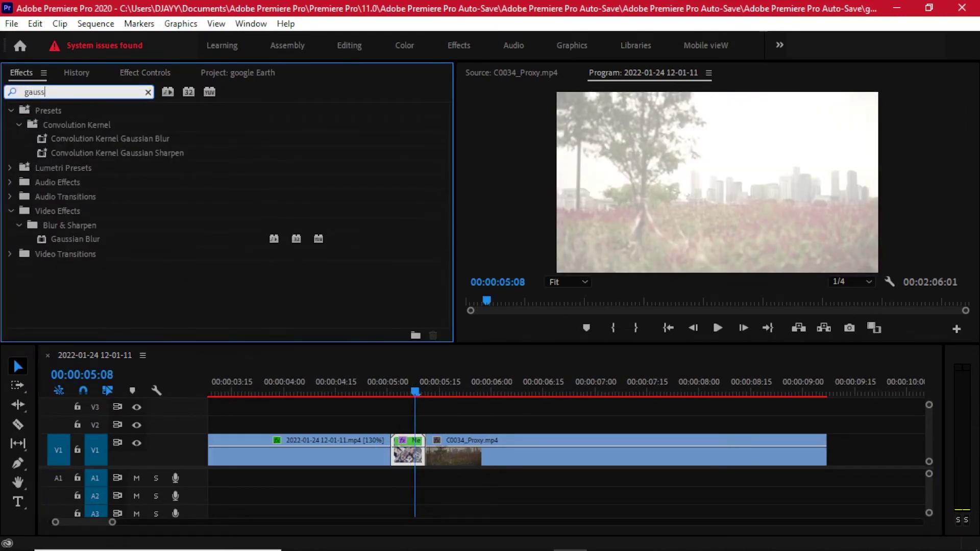
drag(110, 239, 407, 452)
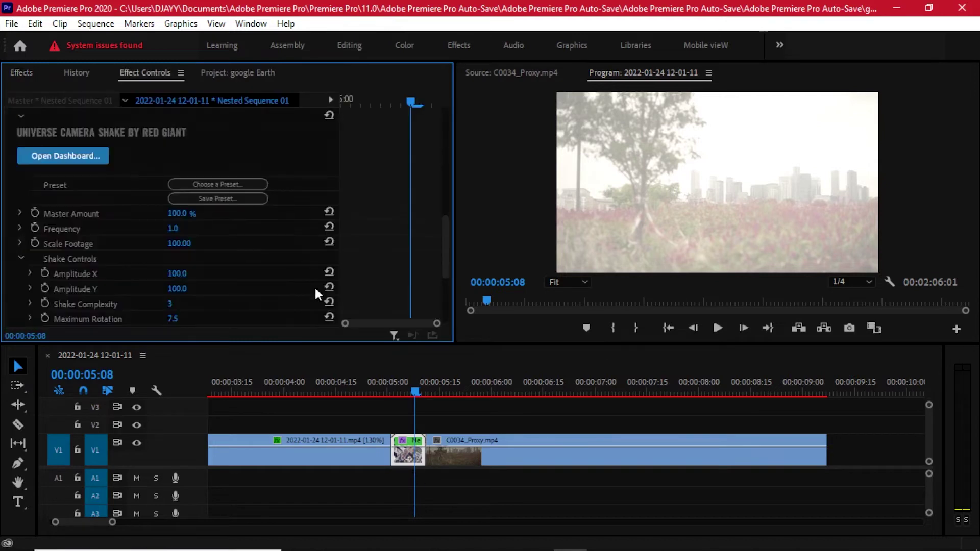
scroll(315, 286, down, 5)
drag(173, 258, 183, 257)
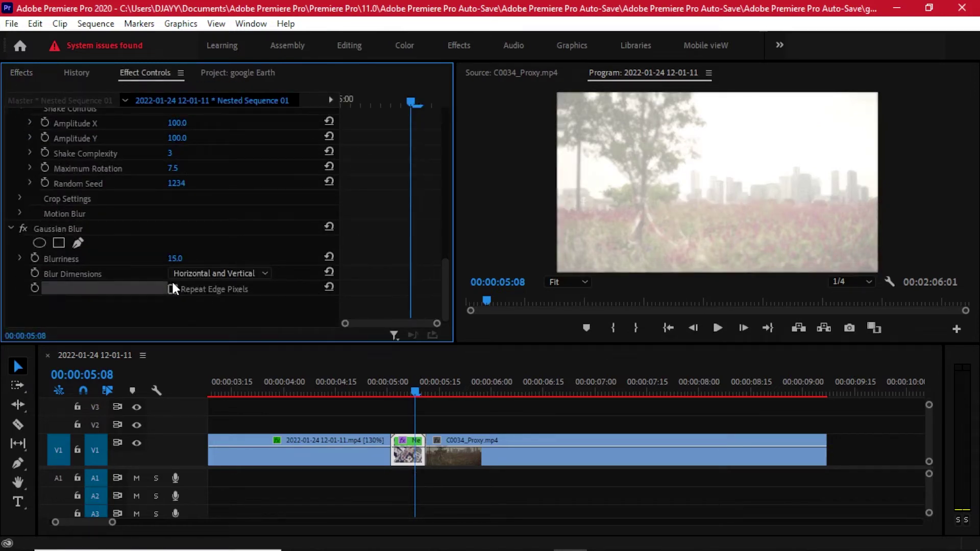
Play the blurred transition from 4:15 and scrub back over the flash
click(334, 392)
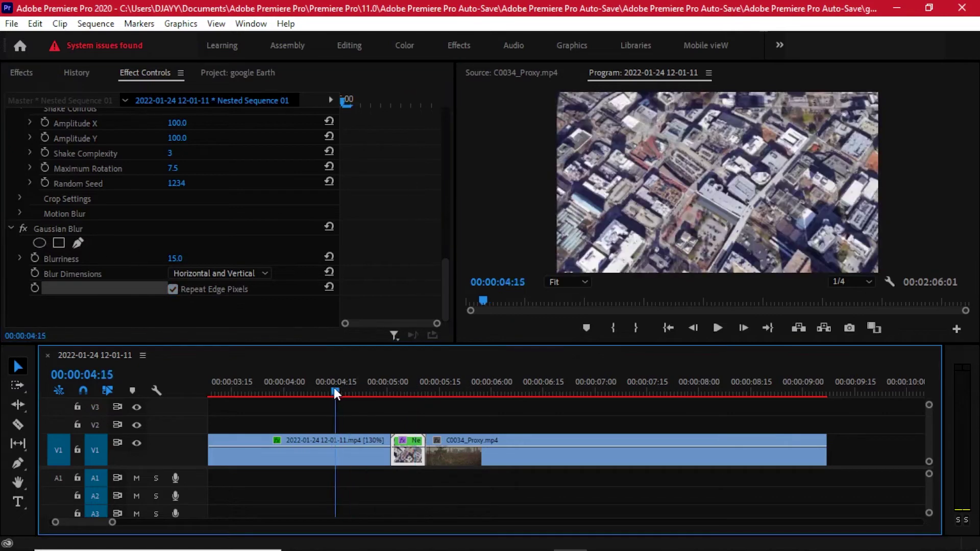
key(space)
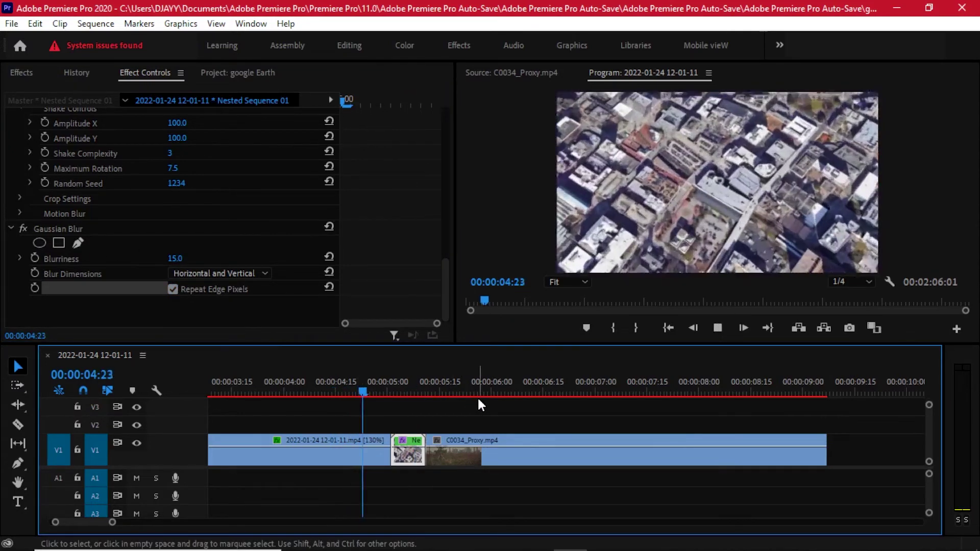
drag(378, 387, 445, 388)
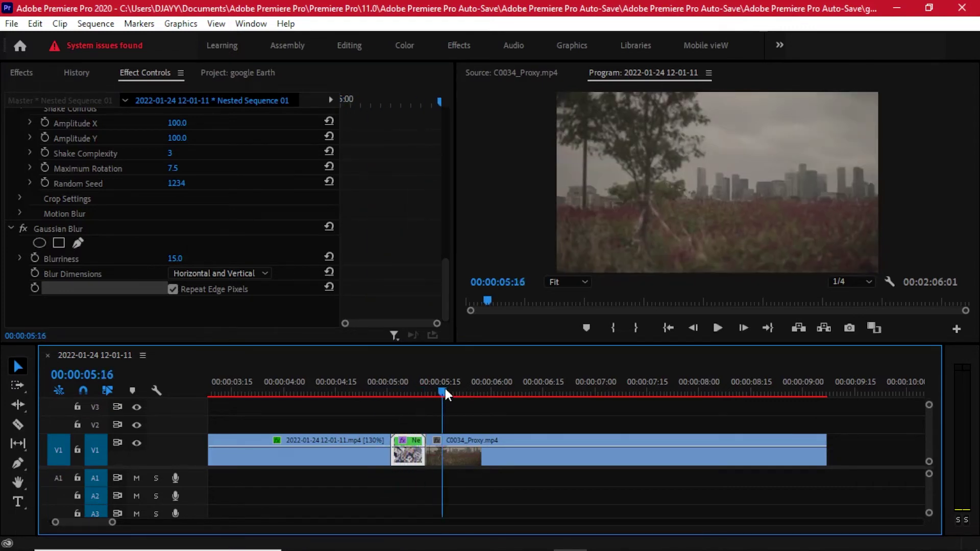
key(minus)
key(minus)
Copy the opening Google Earth clip
drag(346, 388, 329, 382)
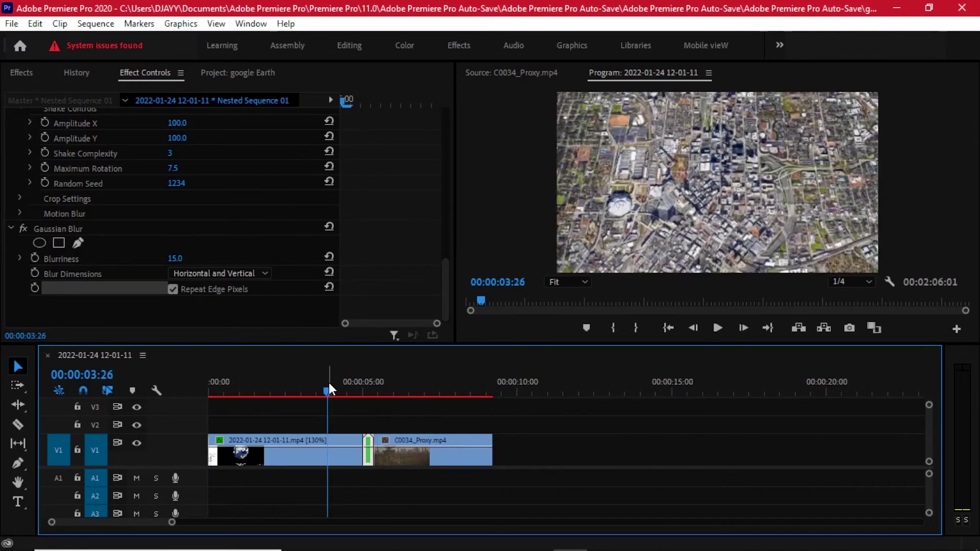
key(space)
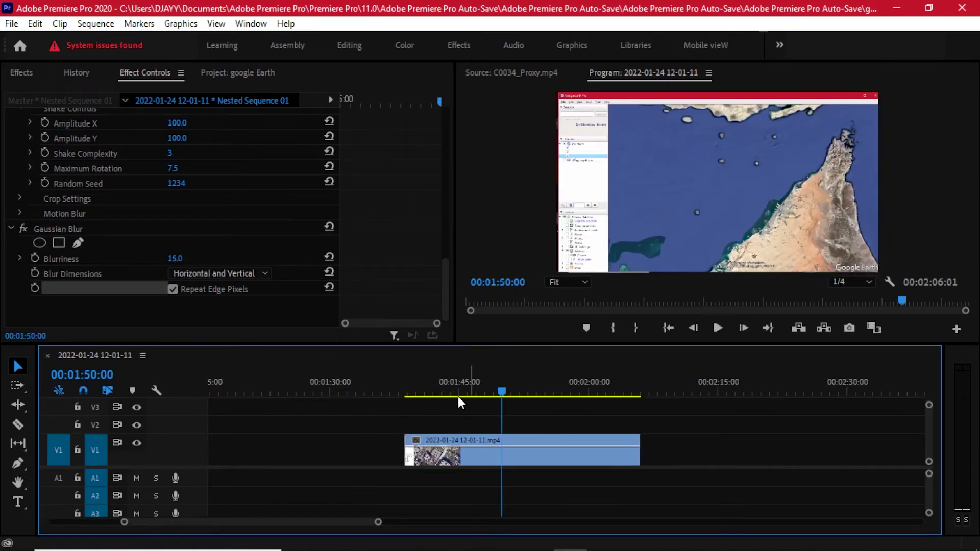
drag(458, 393, 506, 357)
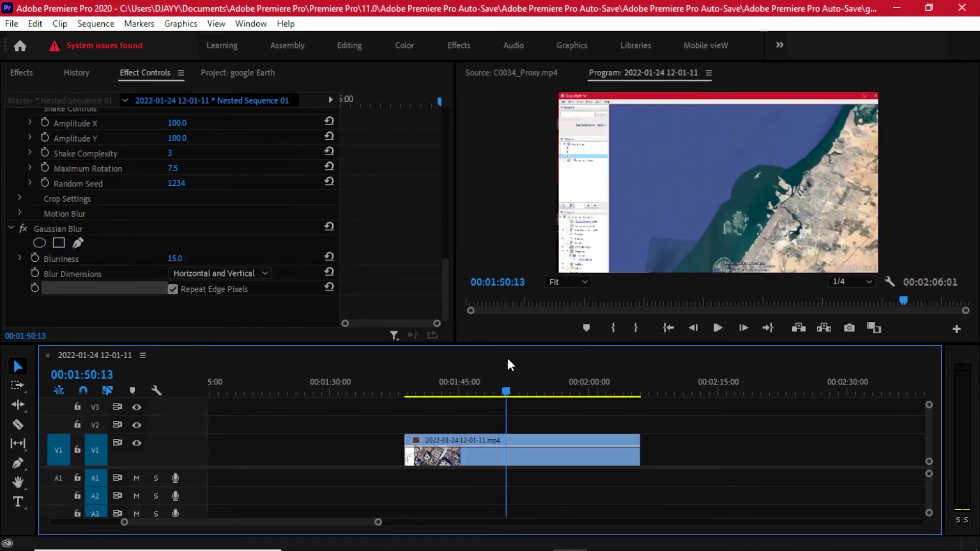
scroll(473, 415, down, 5)
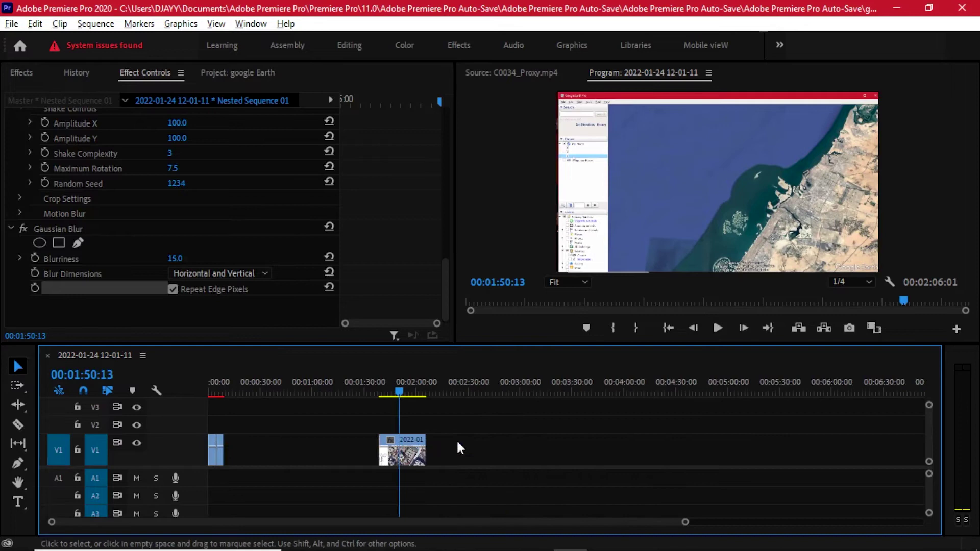
scroll(357, 444, up, 3)
scroll(261, 444, up, 3)
click(232, 442)
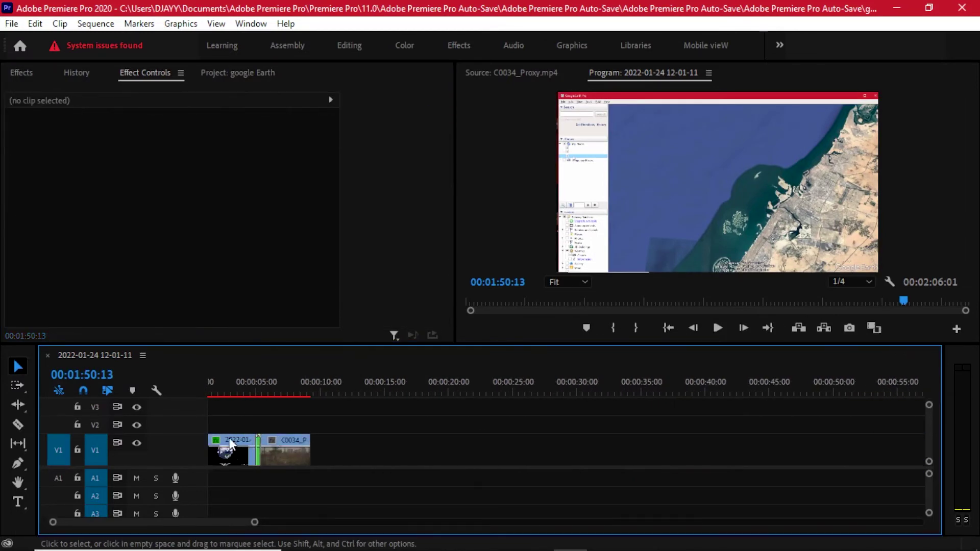
right_click(228, 454)
click(268, 42)
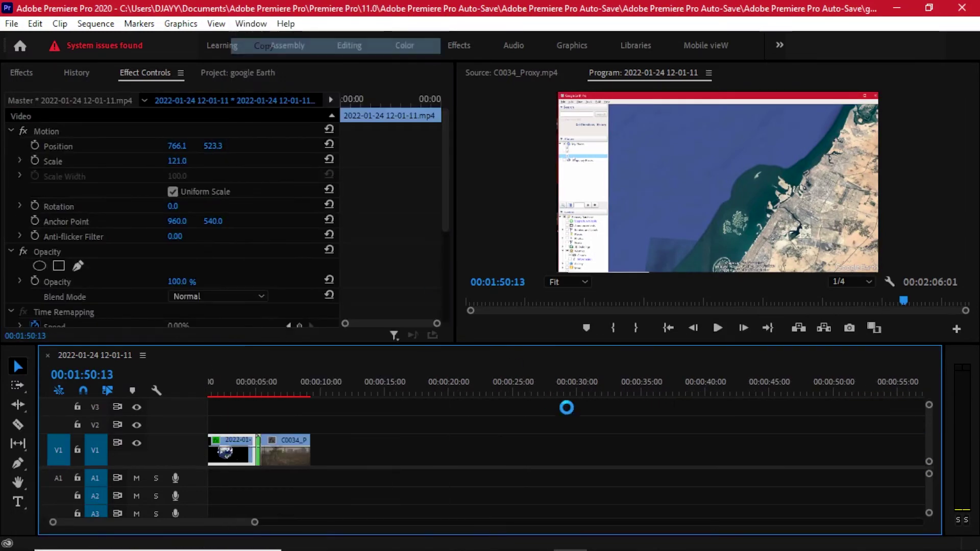
Paste Motion and Opacity attributes onto the later Dubai clip near 1:45 and preview
scroll(599, 427, down, 2)
scroll(600, 435, down, 4)
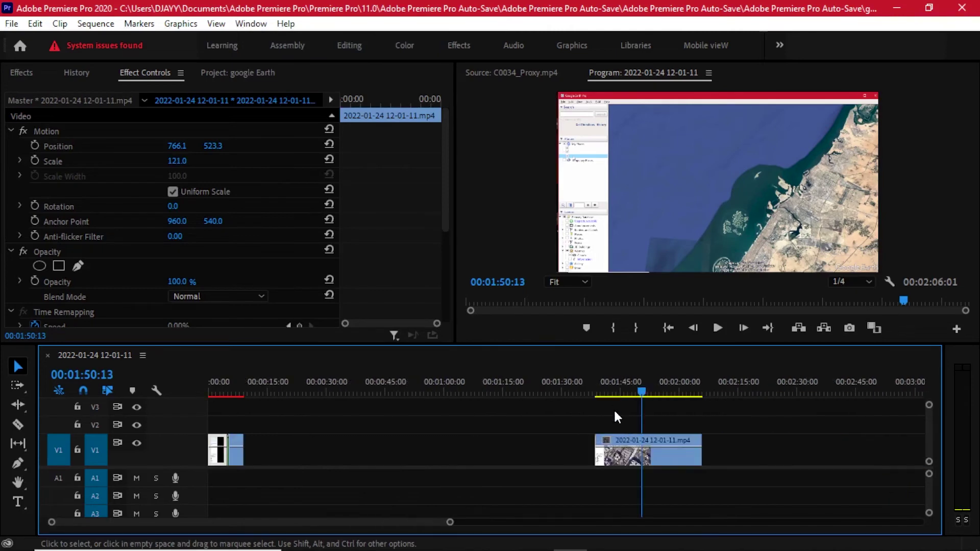
click(622, 391)
click(630, 391)
scroll(659, 423, up, 3)
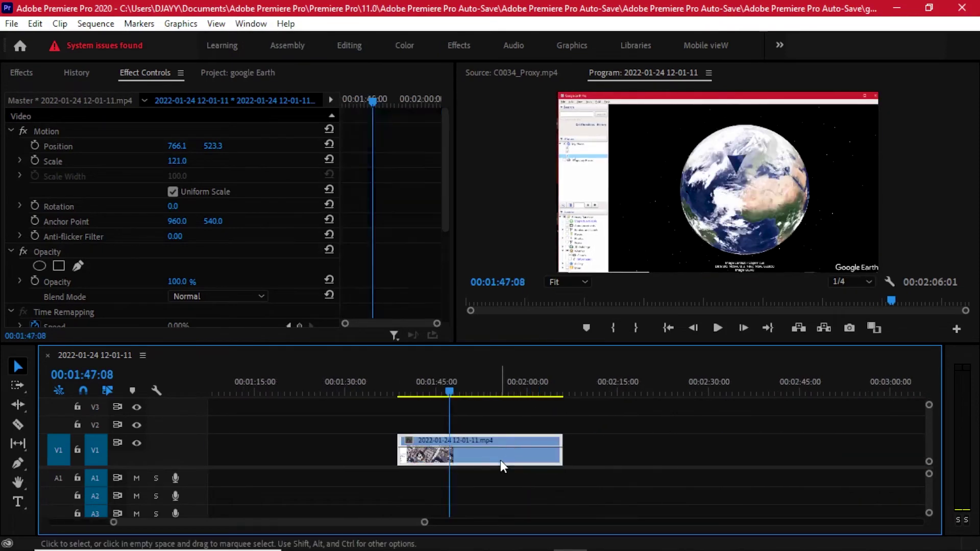
right_click(500, 459)
click(567, 62)
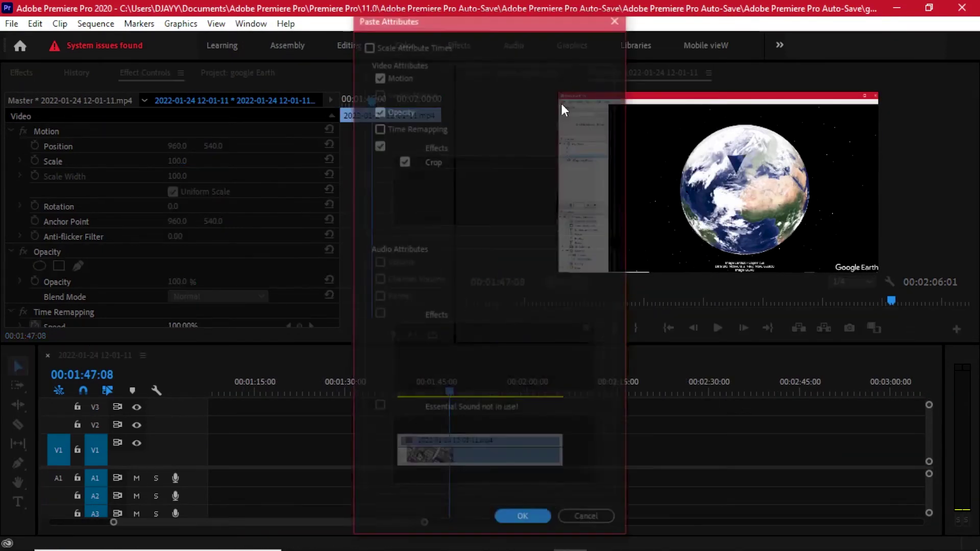
click(520, 513)
mouse_move(433, 392)
mouse_down()
mouse_move(490, 368)
mouse_move(437, 378)
mouse_up()
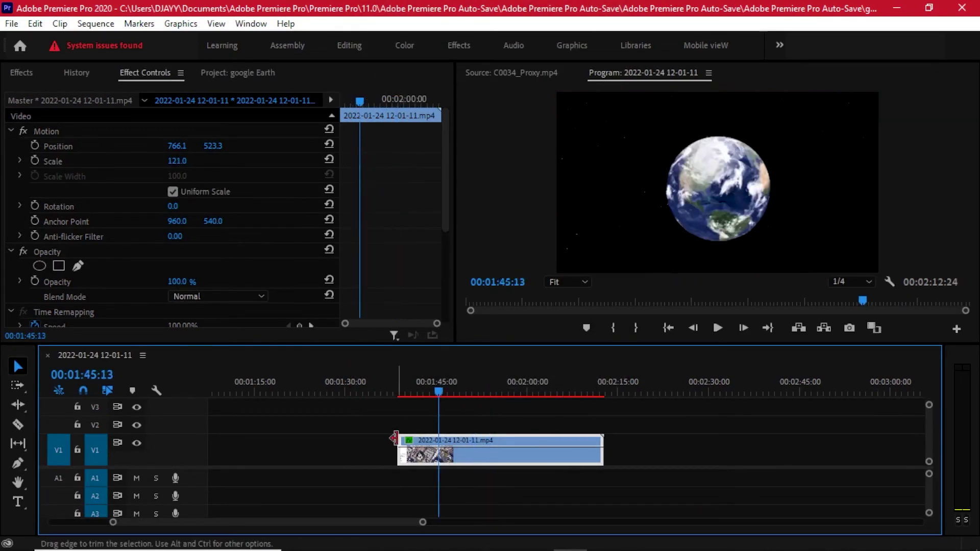
Trim the Dubai clip's start to the frame where the globe fills the view
drag(398, 449, 310, 449)
key(minus)
click(339, 393)
mouse_move(339, 390)
mouse_down()
mouse_move(363, 385)
mouse_move(353, 387)
mouse_up()
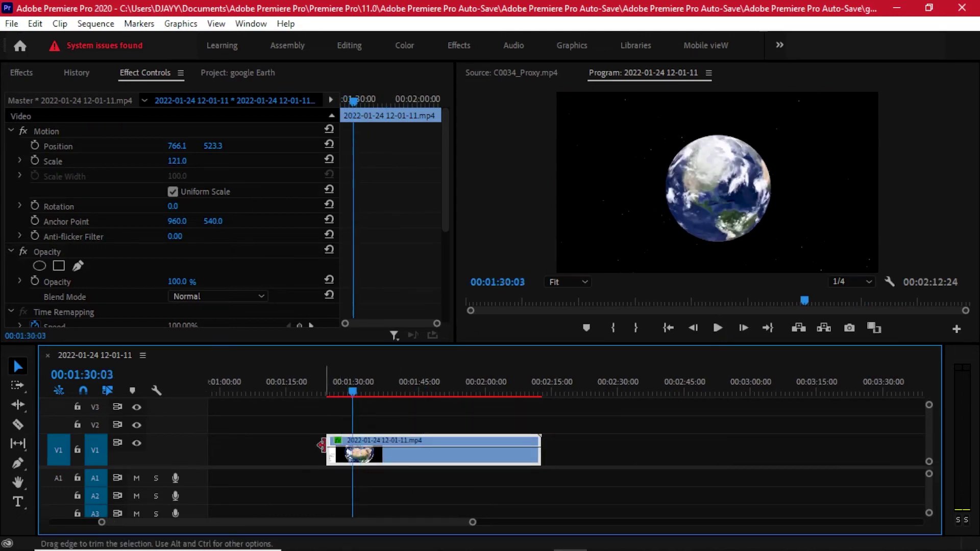
drag(327, 450, 353, 449)
Trim the clip's end to the city close-up and play it from 01:31:02
drag(356, 387, 473, 354)
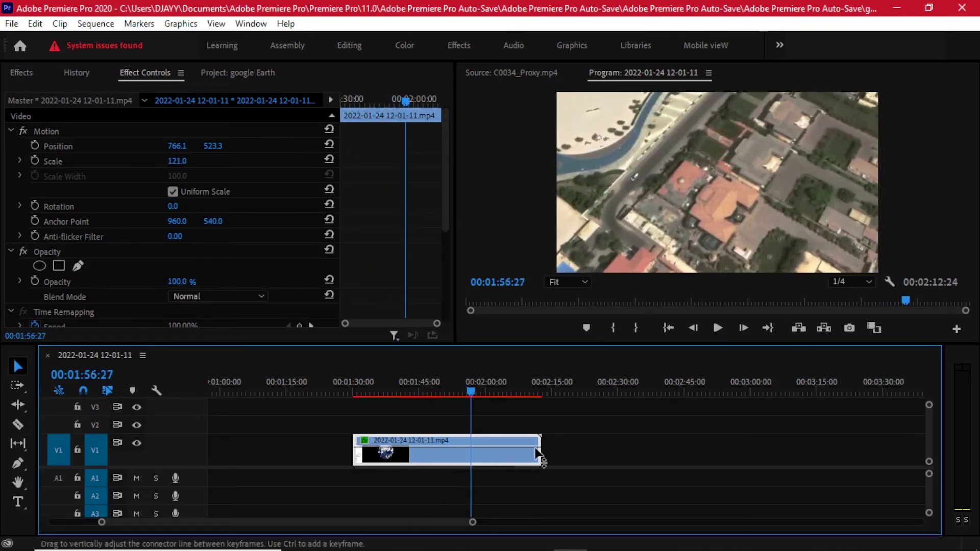
drag(540, 440, 462, 440)
click(359, 389)
key(space)
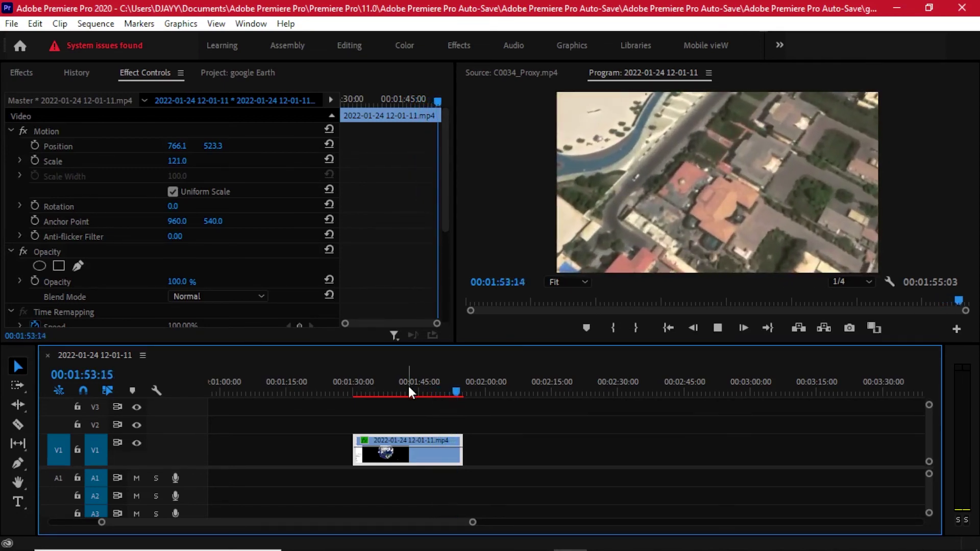
scroll(405, 385, down, 5)
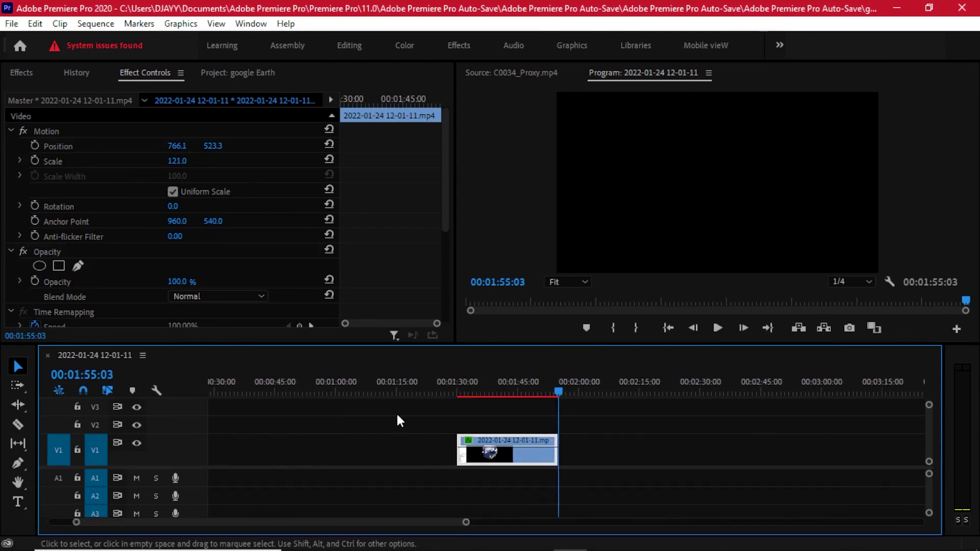
scroll(467, 384, up, 3)
drag(467, 384, 473, 382)
key(space)
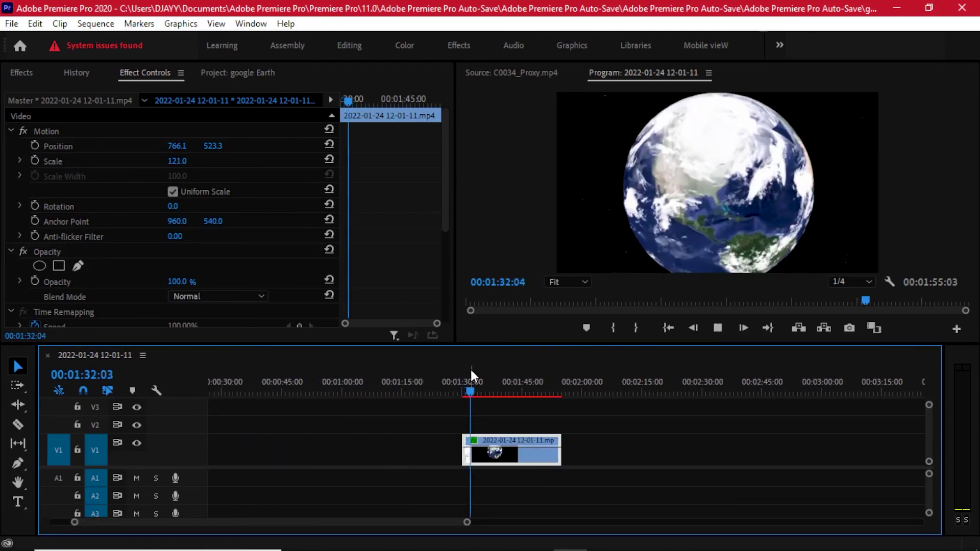